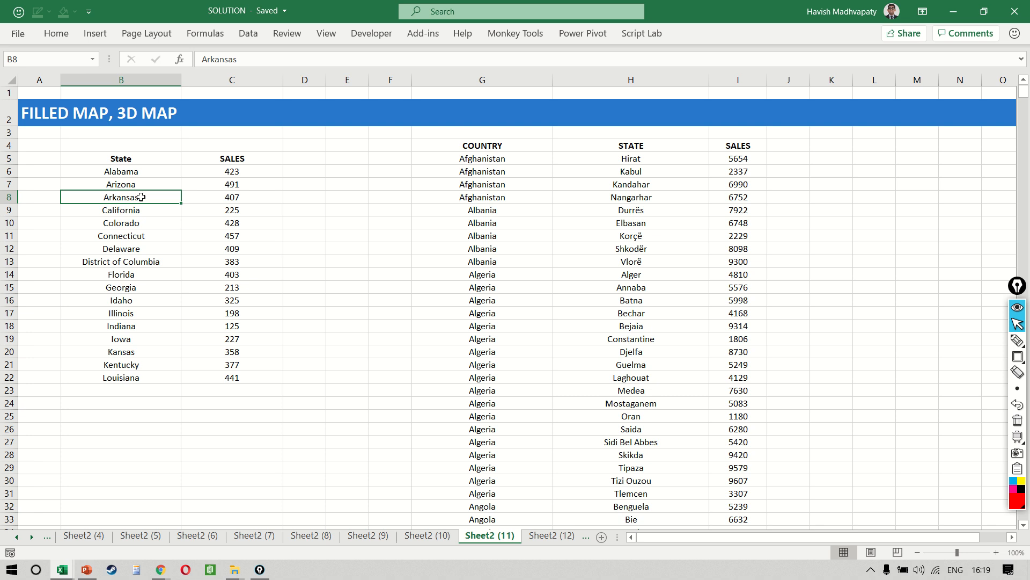
Review the State and SALES columns of the small US states table.
{"action": "key", "text": "Up"}
{"action": "key", "text": "Up"}
{"action": "key", "text": "ctrl+shift+Down"}
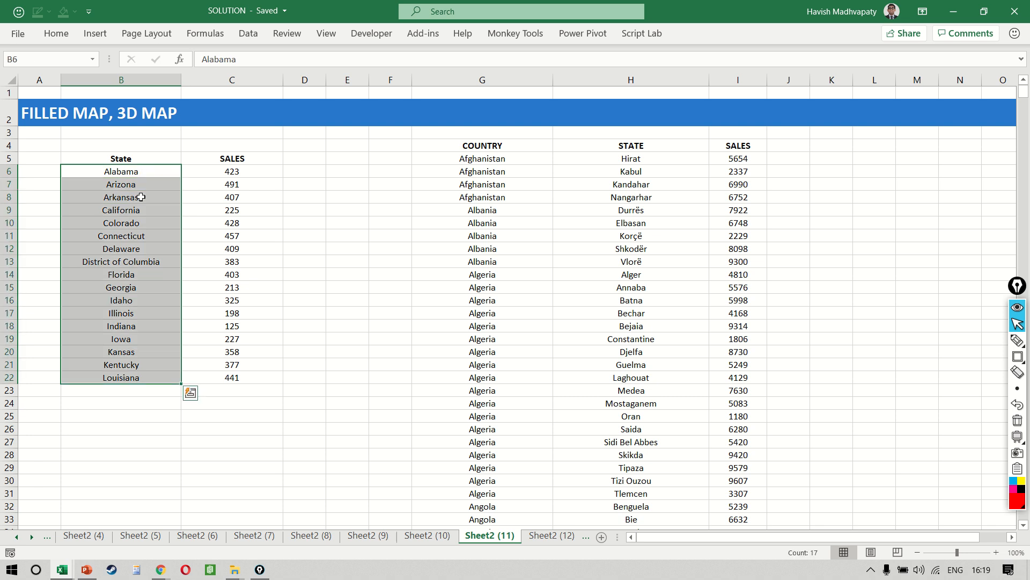
{"action": "key", "text": "Up"}
{"action": "key", "text": "Right"}
{"action": "key", "text": "Right"}
{"action": "key", "text": "Right"}
{"action": "key", "text": "Right"}
{"action": "key", "text": "Right"}
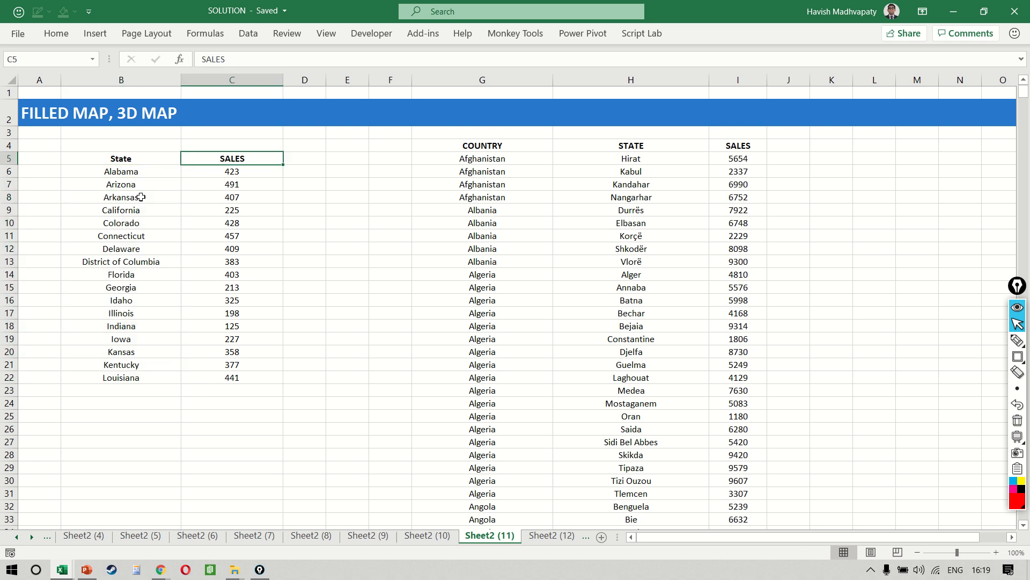
Examine the COUNTRY and STATE columns of the larger worldwide sales table down to their last rows.
{"action": "key", "text": "Up"}
{"action": "key", "text": "Down"}
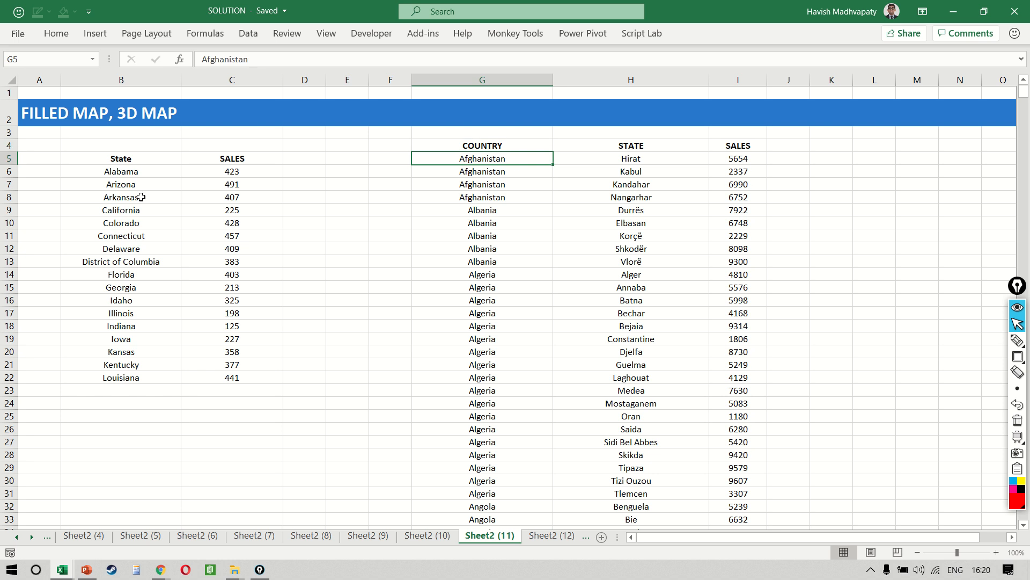
{"action": "key", "text": "ctrl+shift+Down"}
{"action": "key", "text": "Right"}
{"action": "key", "text": "Up"}
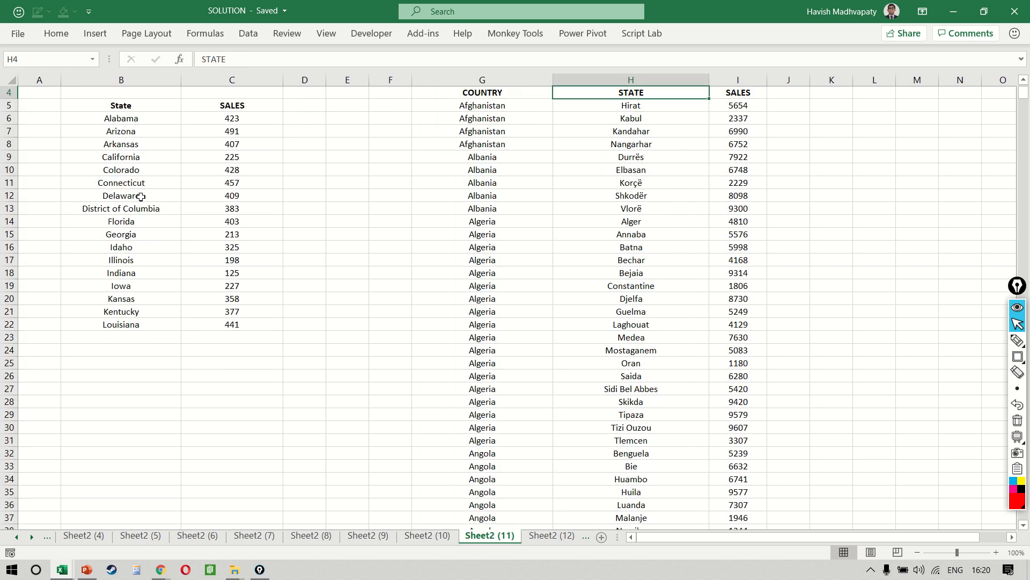
{"action": "key", "text": "Down"}
{"action": "key", "text": "ctrl+shift+Down"}
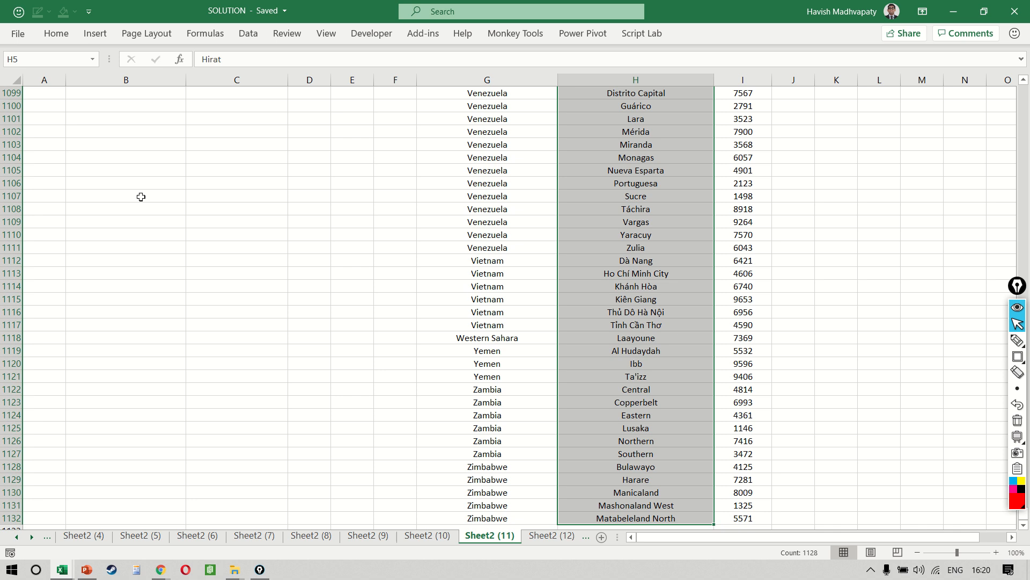
{"action": "key", "text": "Left"}
{"action": "key", "text": "Up"}
{"action": "key", "text": "Right"}
{"action": "key", "text": "Down"}
{"action": "key", "text": "ctrl+shift+Down"}
{"action": "key", "text": "Up"}
{"action": "key", "text": "Down"}
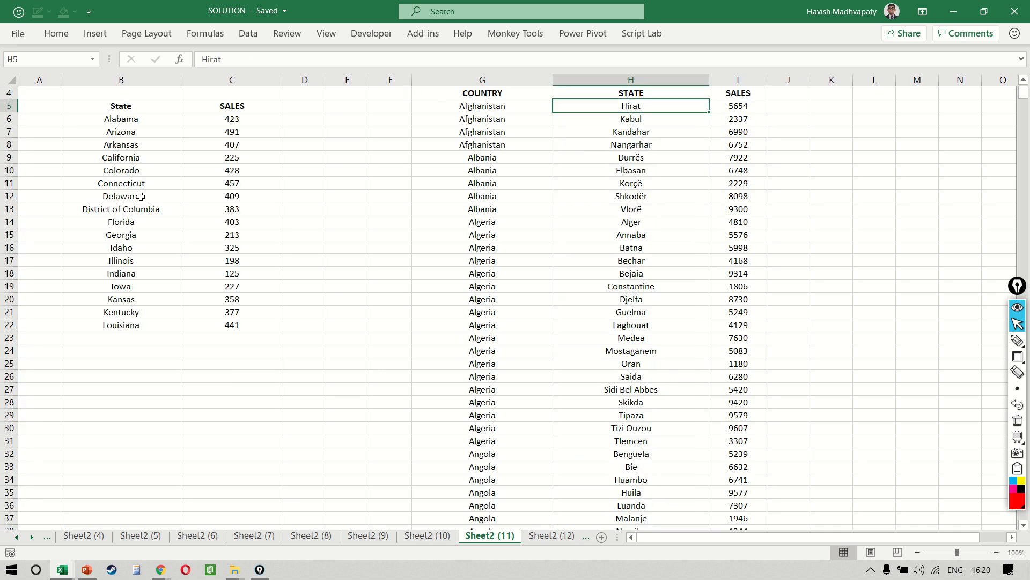
{"action": "scroll", "coordinate": [141, 196], "scroll_direction": "up", "scroll_amount": 1}
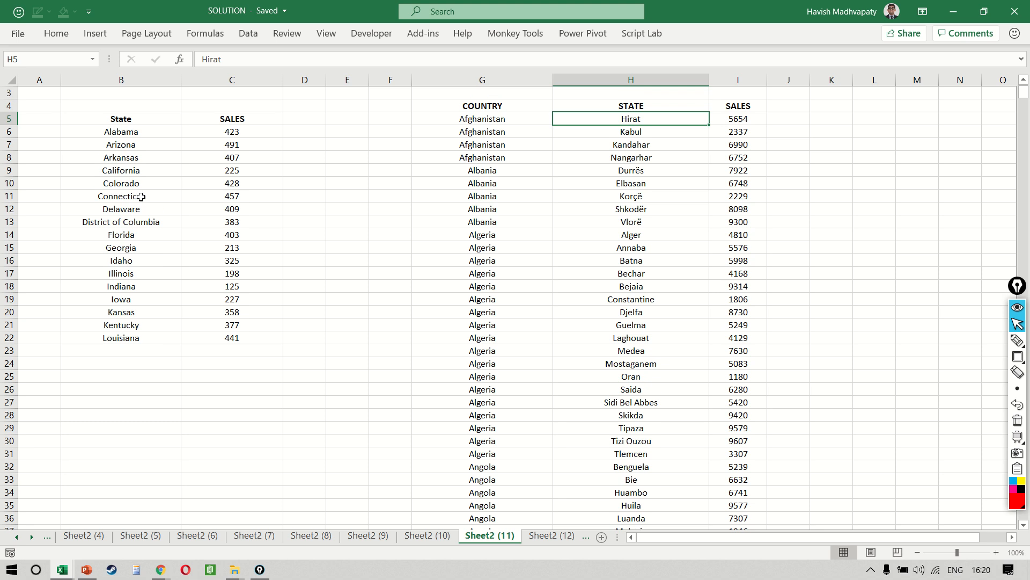
Insert a Filled Map chart from the State and SALES data in B5:C22 and enlarge it slightly.
{"action": "key", "text": "Left"}
{"action": "key", "text": "ctrl+Left"}
{"action": "key", "text": "ctrl+Left"}
{"action": "key", "text": "ctrl+Left"}
{"action": "scroll", "coordinate": [141, 197], "scroll_direction": "up", "scroll_amount": 1}
{"action": "key", "text": "Down"}
{"action": "key", "text": "Right"}
{"action": "key", "text": "Right"}
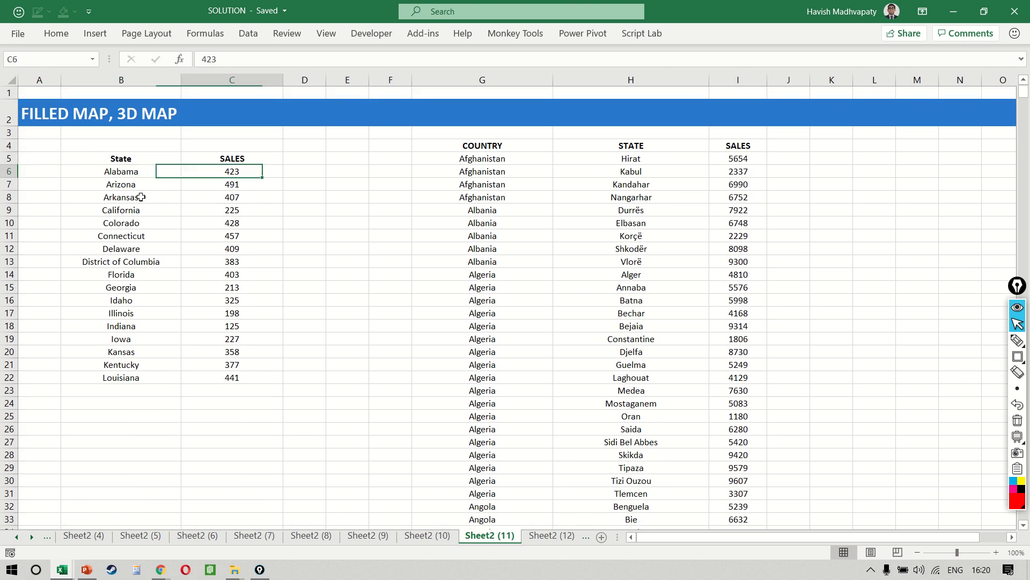
{"action": "key", "text": "Up"}
{"action": "key", "text": "Left"}
{"action": "key", "text": "ctrl+shift+Right"}
{"action": "key", "text": "ctrl+shift+Down"}
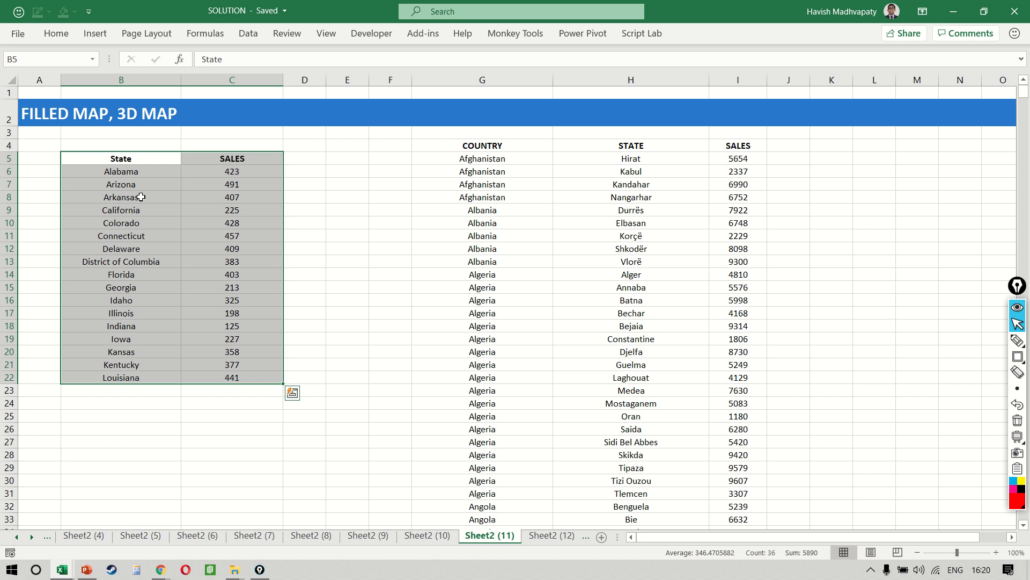
{"action": "left_click", "coordinate": [52, 35]}
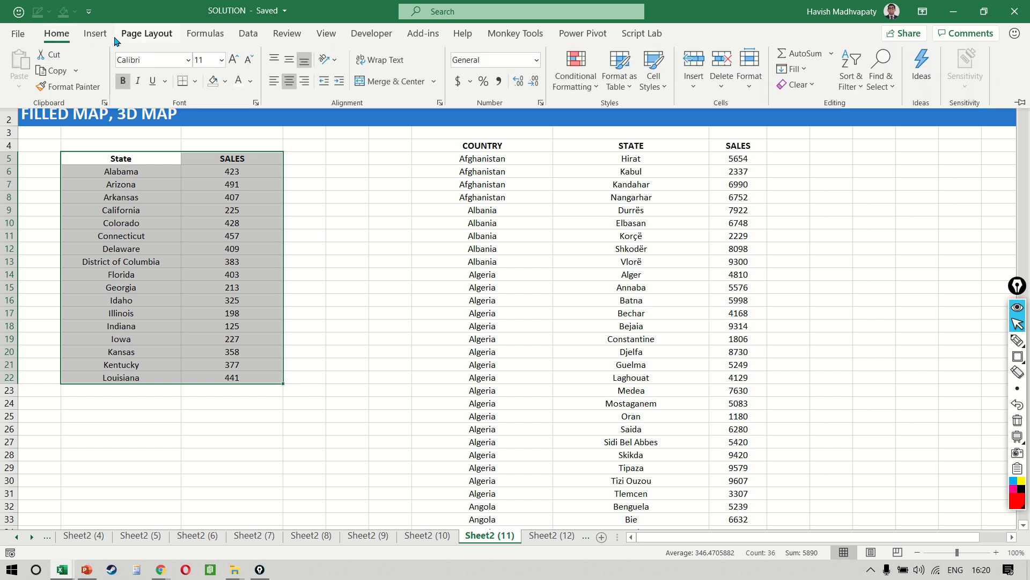
{"action": "left_click", "coordinate": [94, 34]}
{"action": "left_click", "coordinate": [568, 82]}
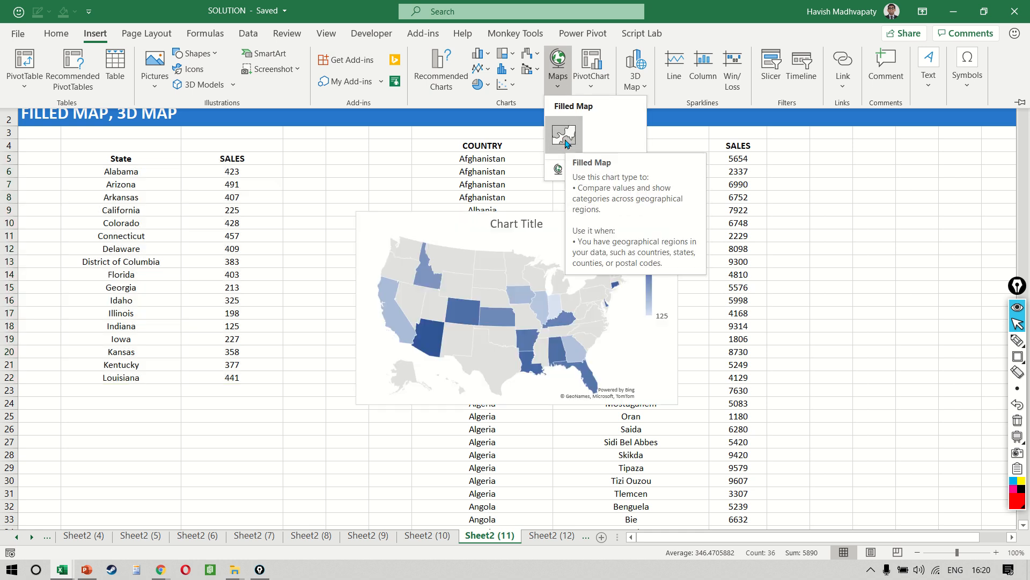
{"action": "left_click", "coordinate": [566, 142]}
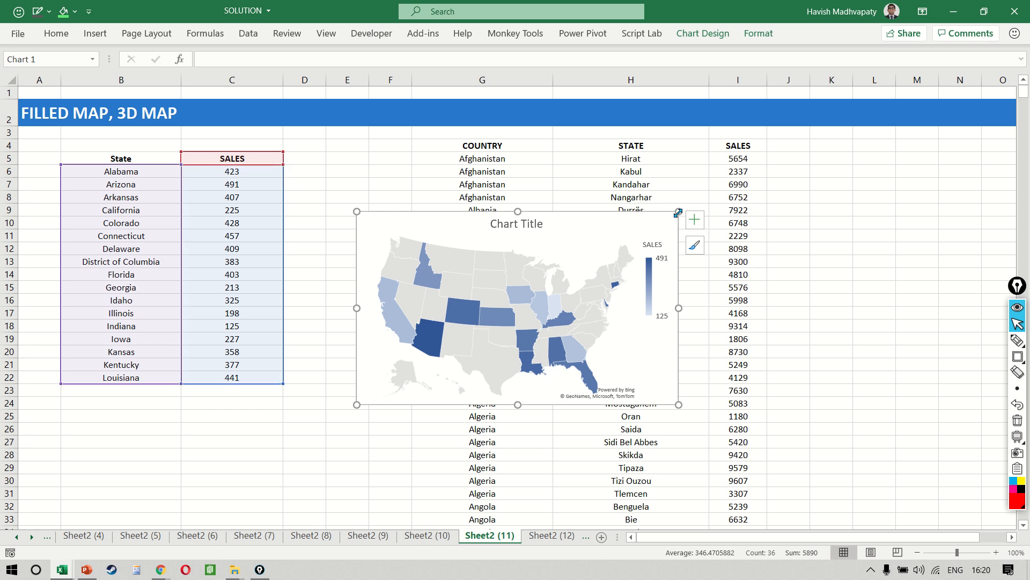
{"action": "left_click_drag", "start_coordinate": [696, 208], "coordinate": [724, 201]}
Add a New Delhi row with sales of 100 directly below Louisiana in the State table.
{"action": "left_click_drag", "start_coordinate": [144, 171], "coordinate": [112, 370]}
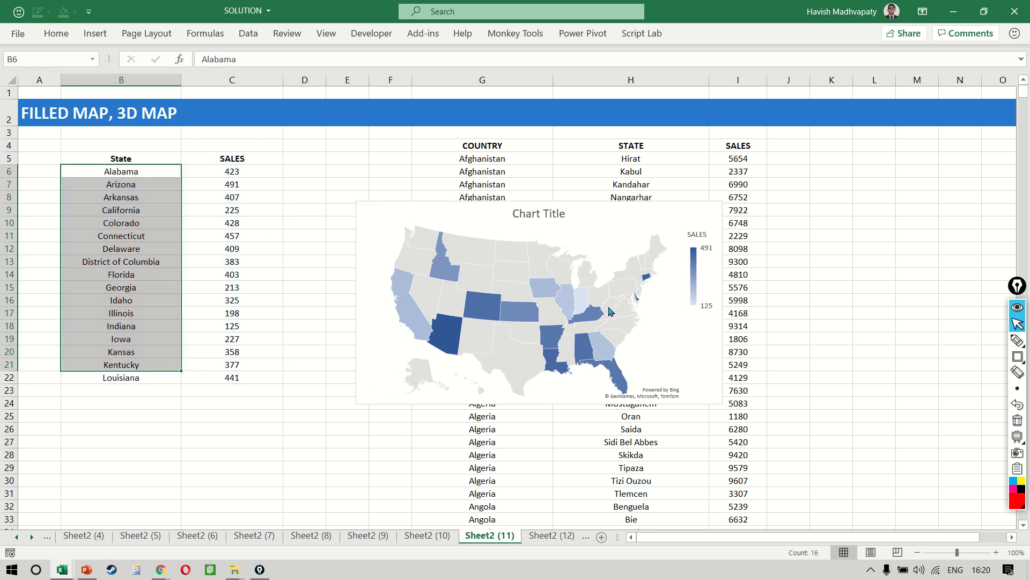
{"action": "mouse_move", "coordinate": [609, 311]}
{"action": "left_click", "coordinate": [160, 390]}
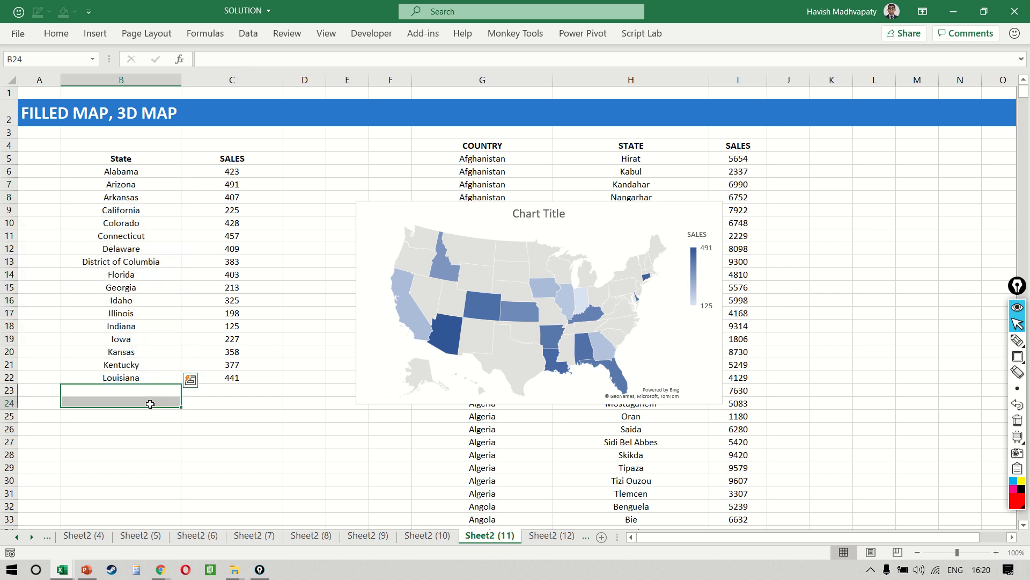
{"action": "type", "text": "New De"}
{"action": "key", "text": "Caps_Lock"}
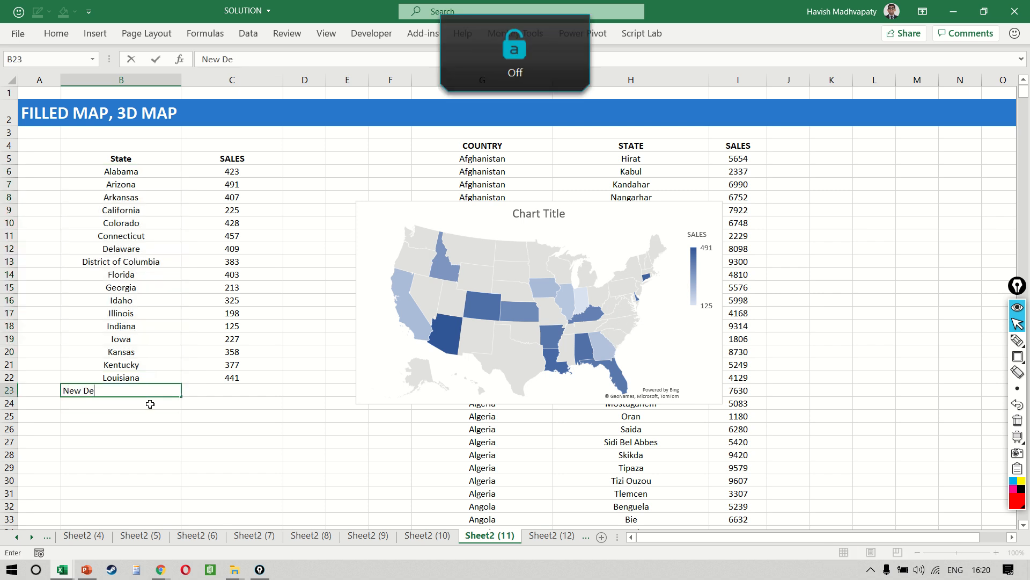
{"action": "type", "text": "lhi"}
{"action": "key", "text": "Tab"}
{"action": "type", "text": "10"}
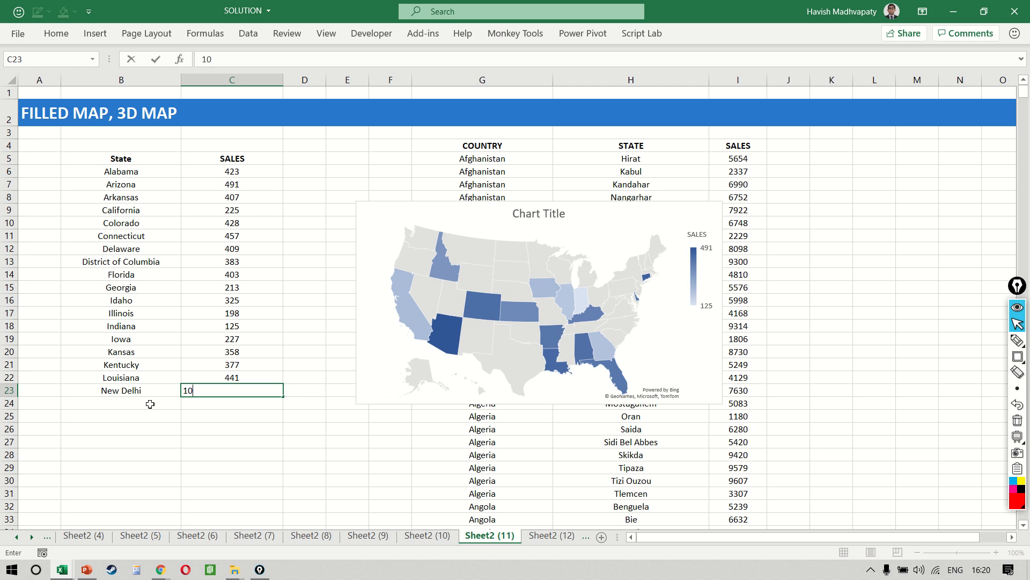
{"action": "type", "text": "00"}
{"action": "key", "text": "BackSpace"}
{"action": "key", "text": "Down"}
{"action": "left_click", "coordinate": [199, 338]}
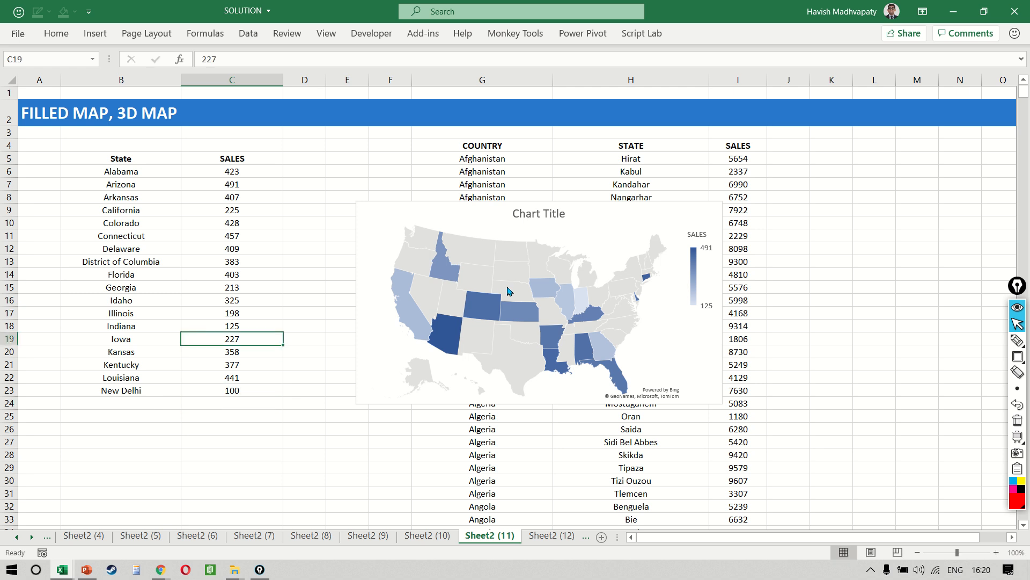
Extend the map chart's source range to include the New Delhi row and inspect India on the map.
{"action": "left_click", "coordinate": [508, 292]}
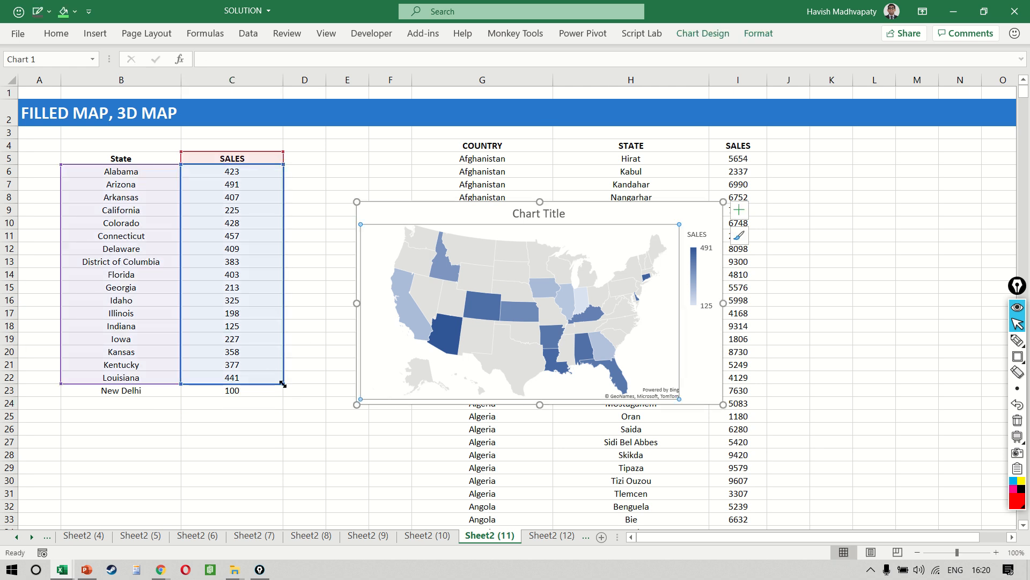
{"action": "left_click_drag", "start_coordinate": [282, 383], "coordinate": [283, 396]}
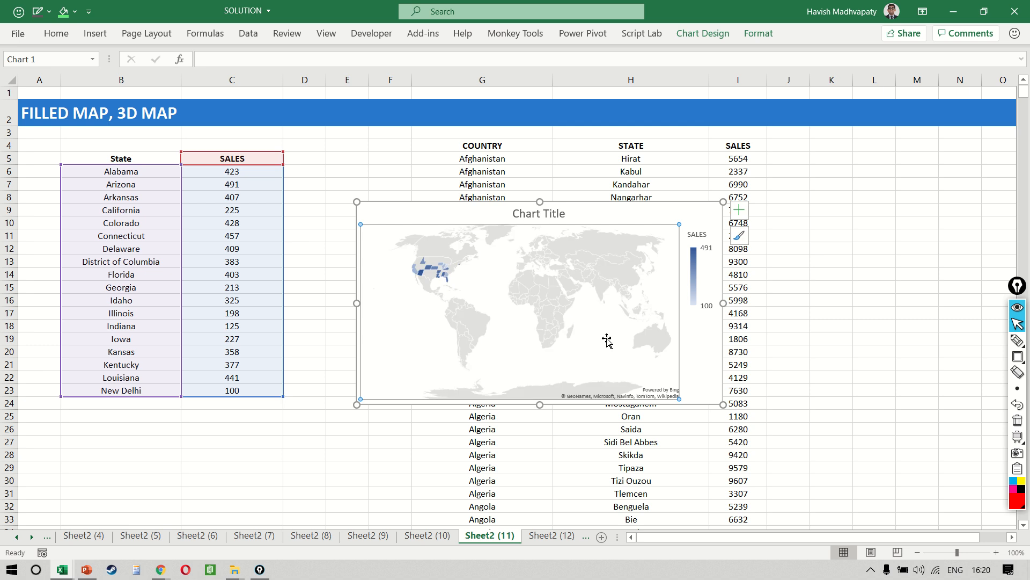
{"action": "mouse_move", "coordinate": [604, 286]}
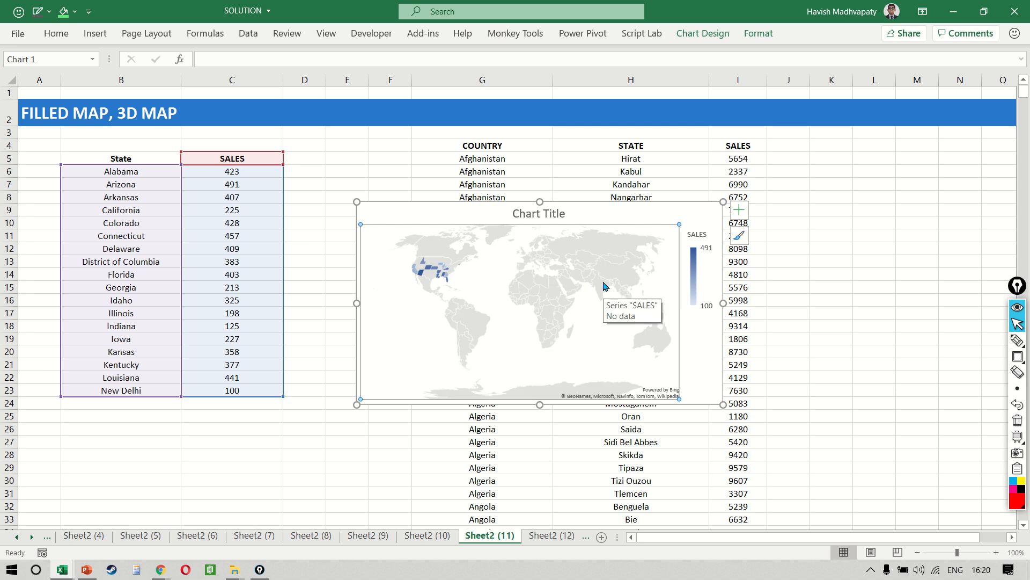
{"action": "scroll", "coordinate": [604, 286], "scroll_direction": "up", "scroll_amount": 10}
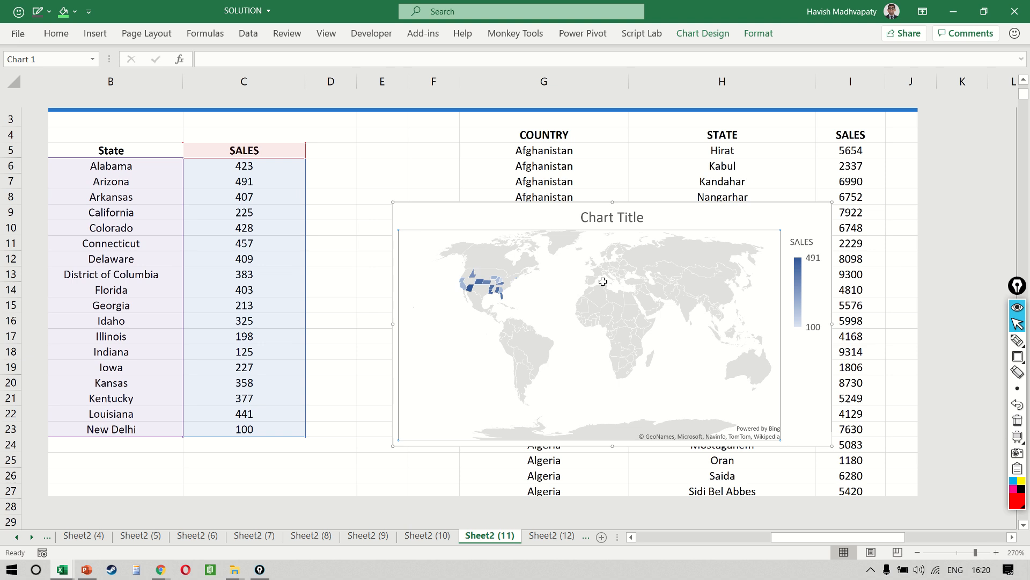
Set New Delhi's sales in C23 to 10000.
{"action": "left_click", "coordinate": [130, 398]}
{"action": "key", "text": "Down"}
{"action": "key", "text": "Right"}
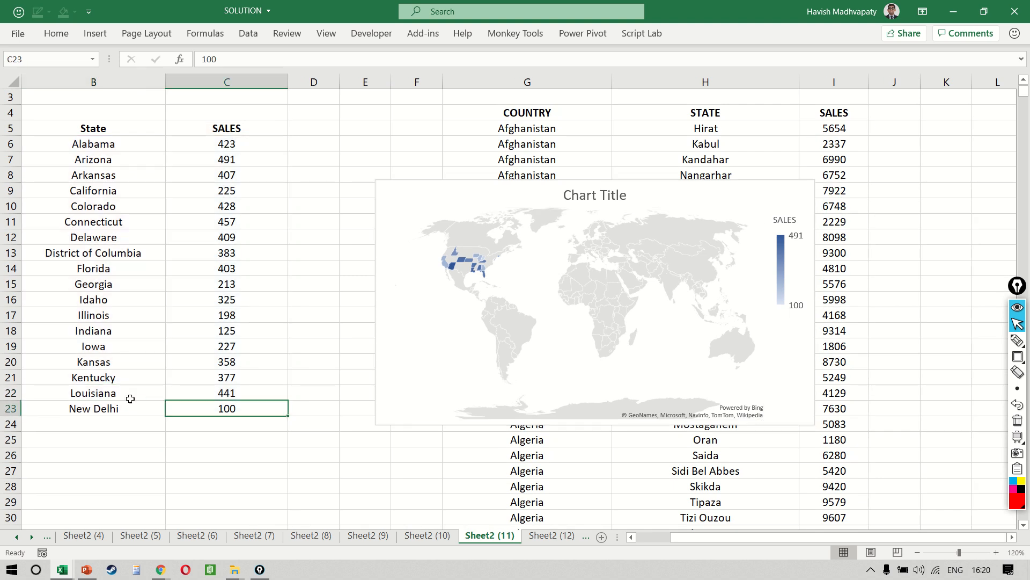
{"action": "type", "text": "10000"}
{"action": "key", "text": "Return"}
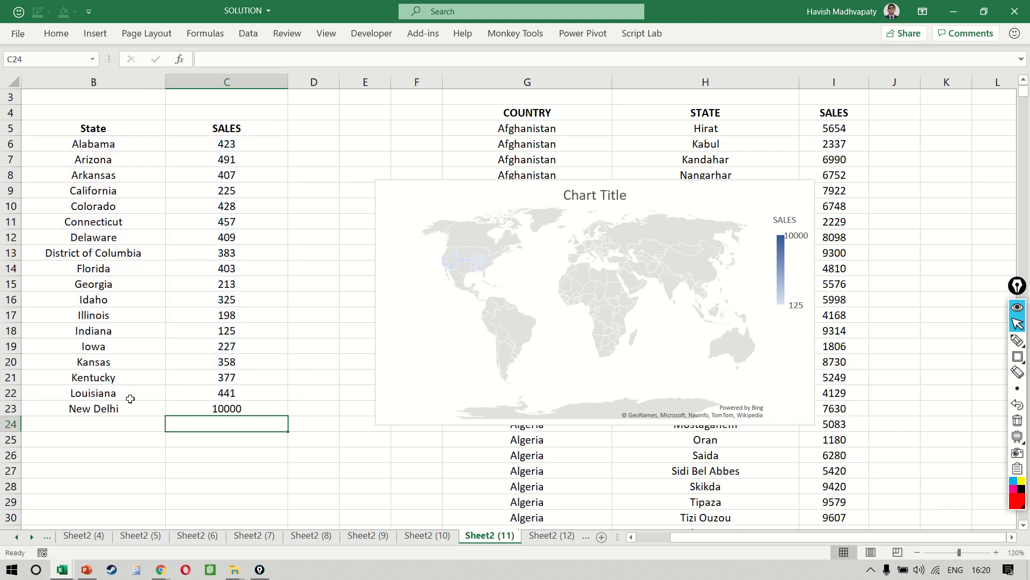
Change New Delhi's sales in C23 to 500.
{"action": "left_click", "coordinate": [262, 403]}
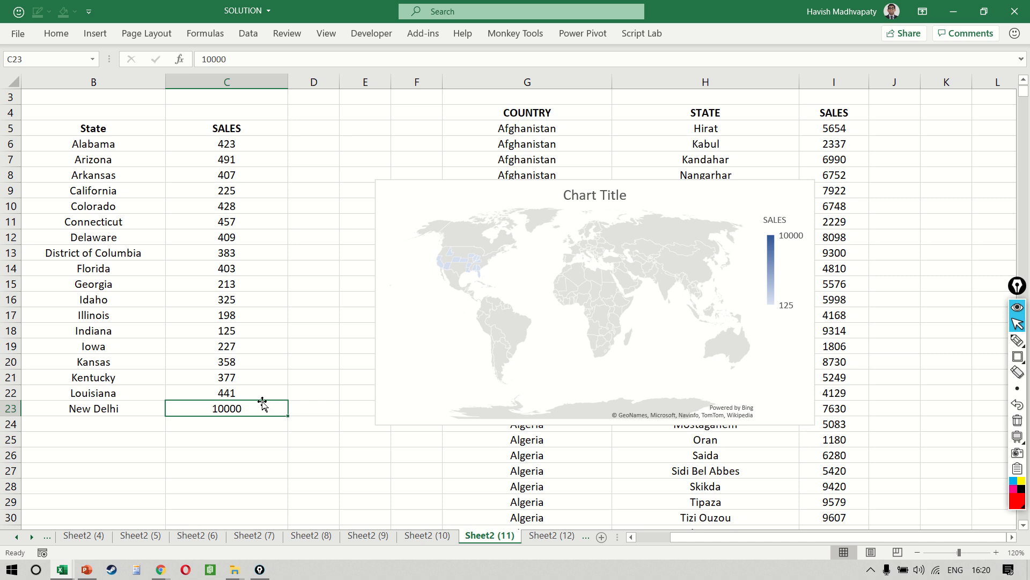
{"action": "type", "text": "500"}
{"action": "key", "text": "Return"}
Add Kolkata, Mumbai and Chennai below New Delhi in cells B24 to B26.
{"action": "key", "text": "Left"}
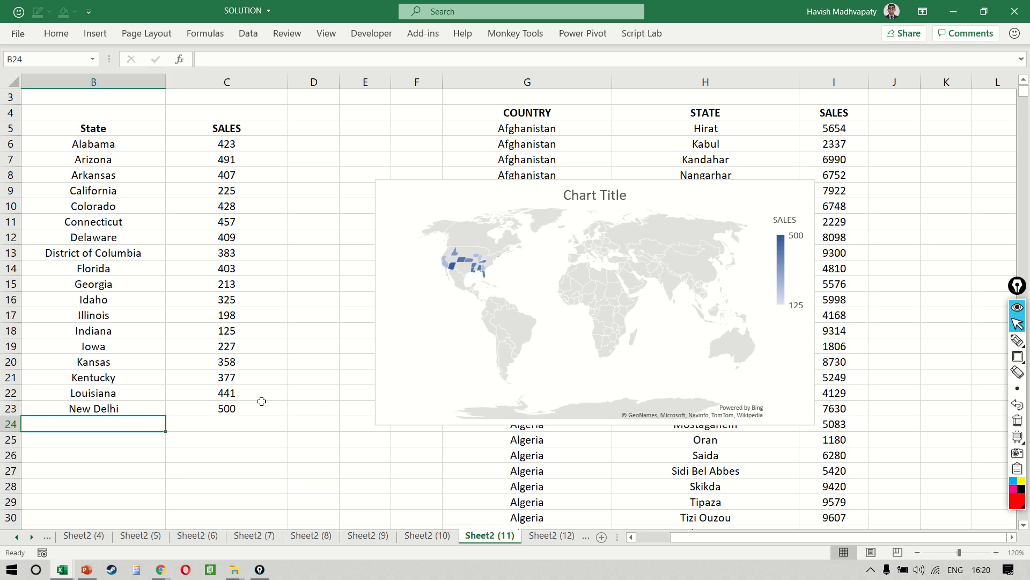
{"action": "key", "text": "Caps_Lock"}
{"action": "type", "text": "KOLKATA"}
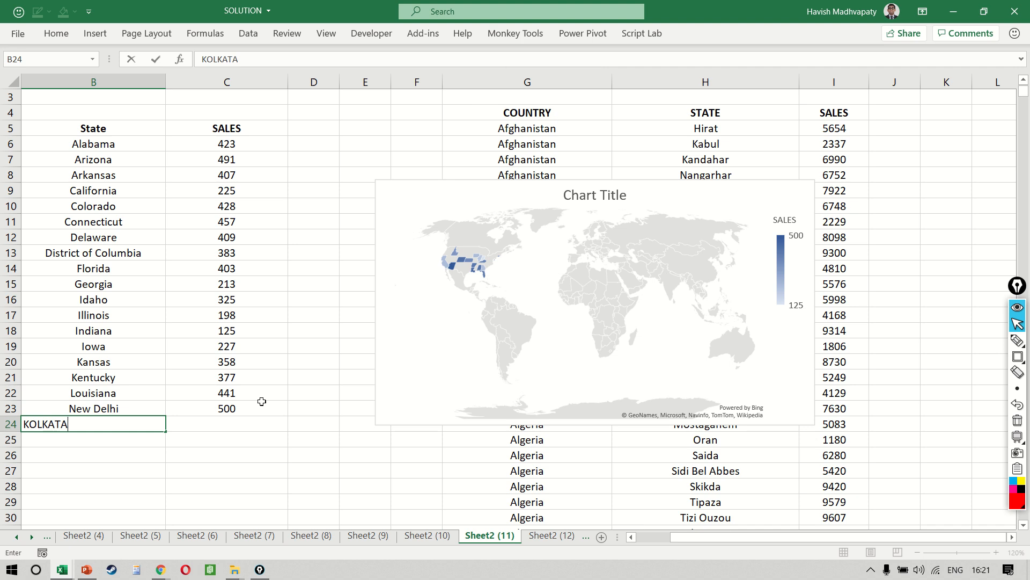
{"action": "key", "text": "Return"}
{"action": "key", "text": "Up"}
{"action": "key", "text": "Caps_Lock"}
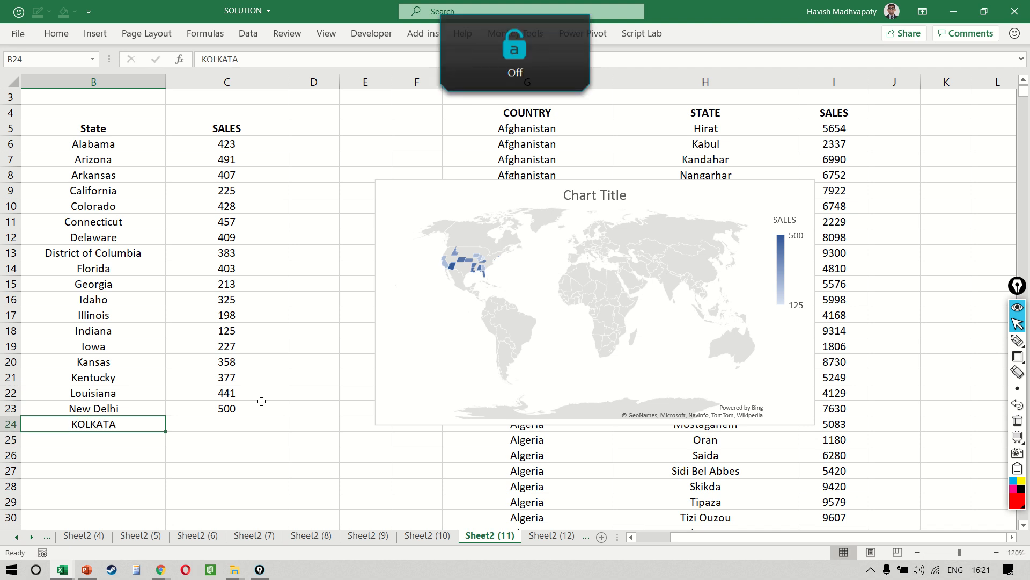
{"action": "type", "text": "Kolkata"}
{"action": "key", "text": "Return"}
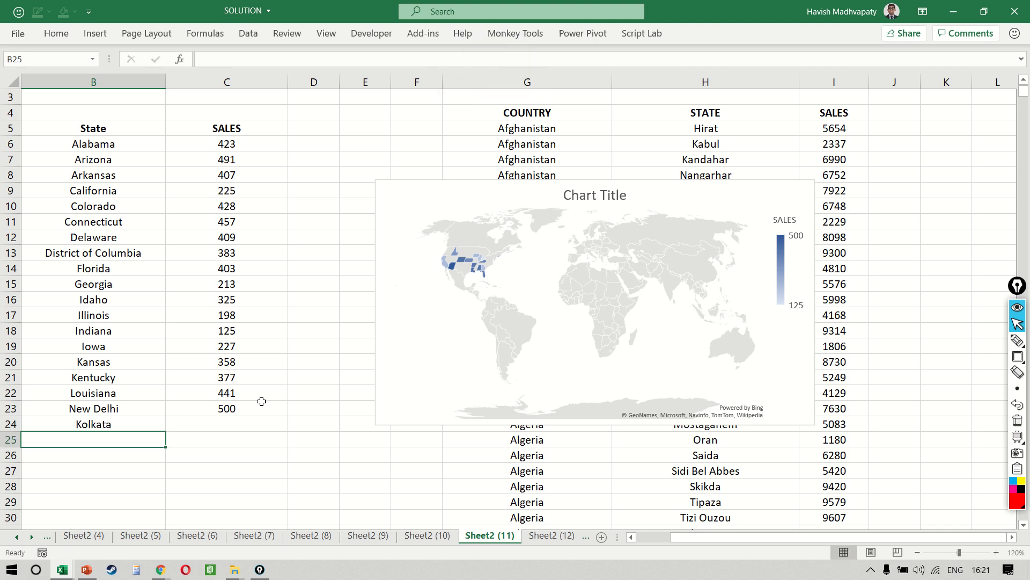
{"action": "type", "text": "Mumbai"}
{"action": "key", "text": "Return"}
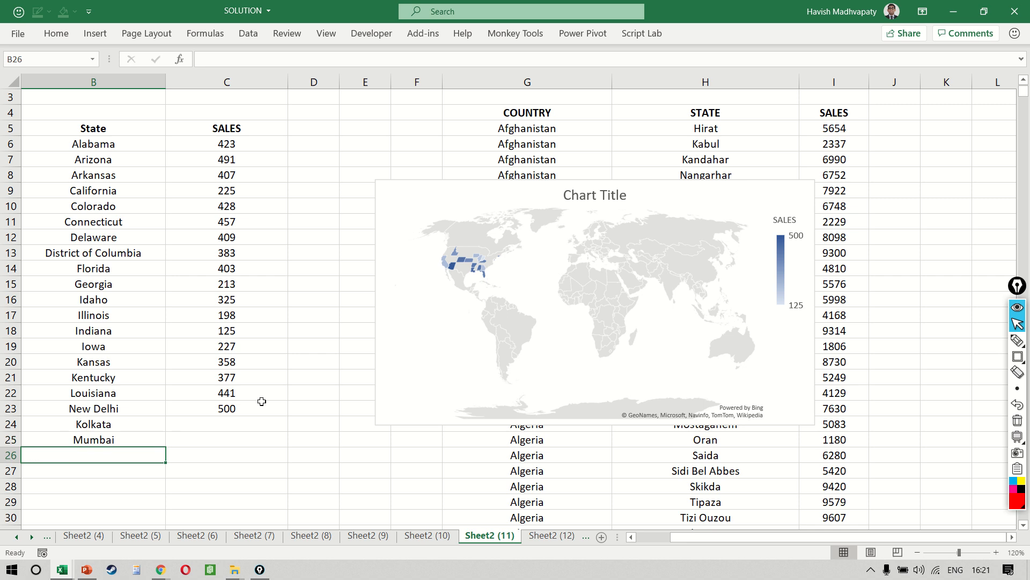
{"action": "type", "text": "Chennai"}
{"action": "key", "text": "Return"}
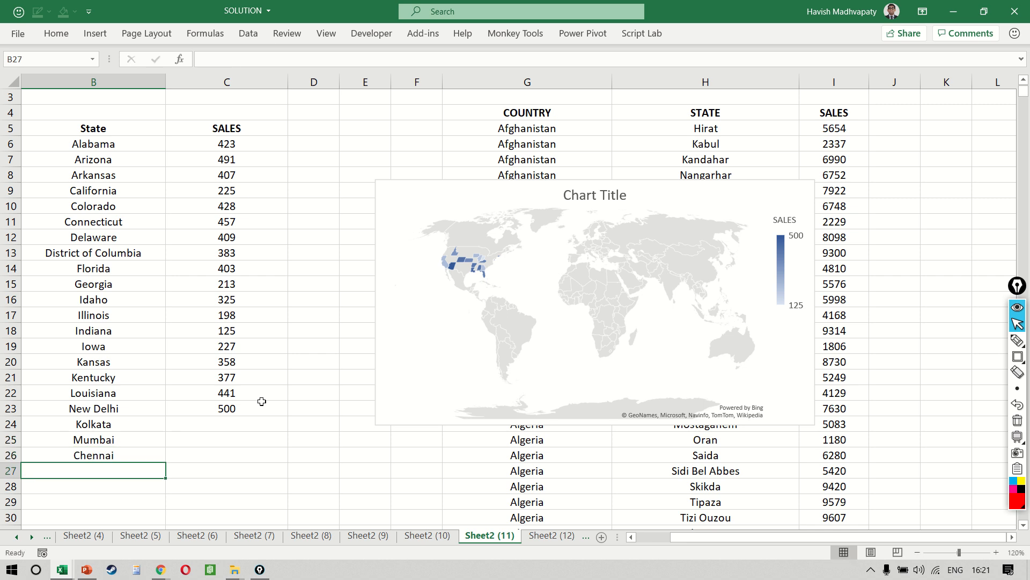
Enter sales of 124 for Kolkata, 456 for Mumbai and 679 for Chennai.
{"action": "left_click", "coordinate": [228, 407]}
{"action": "key", "text": "Return"}
{"action": "type", "text": "124"}
{"action": "key", "text": "Return"}
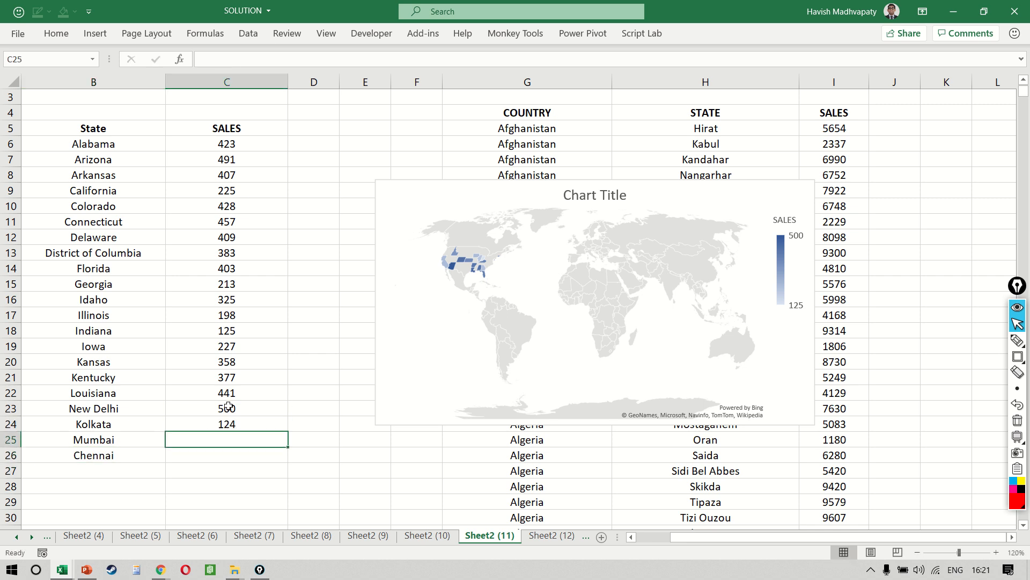
{"action": "type", "text": "456"}
{"action": "key", "text": "Return"}
{"action": "type", "text": "679"}
{"action": "key", "text": "Return"}
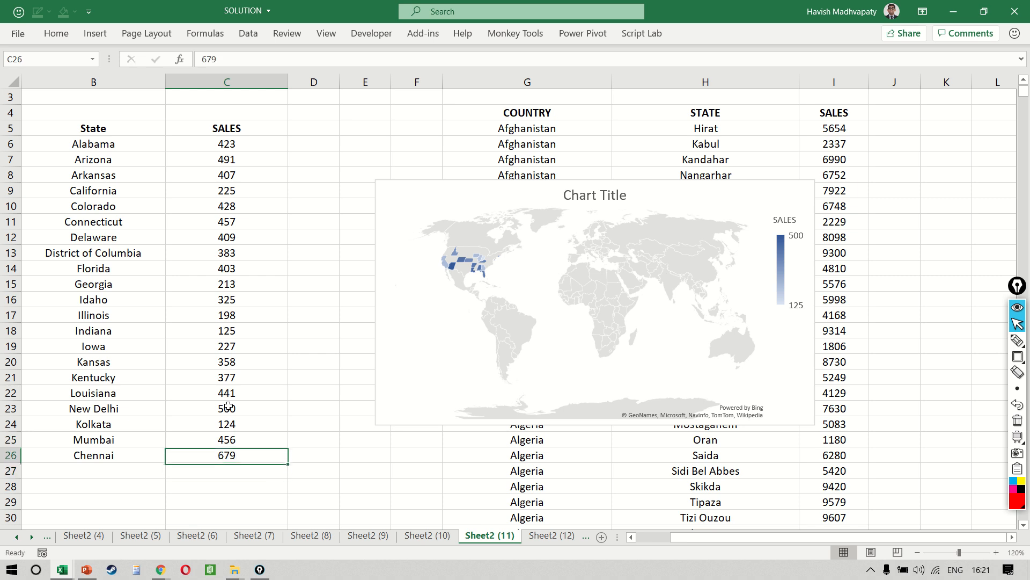
Extend the map chart's source range through the Chennai row and enlarge the chart toward the State table.
{"action": "left_click", "coordinate": [467, 335]}
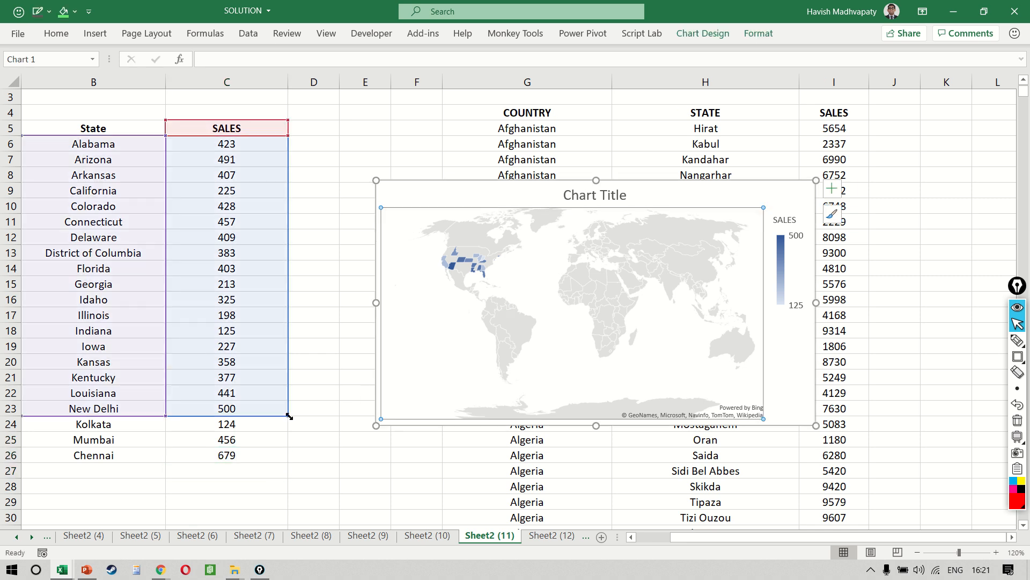
{"action": "left_click_drag", "start_coordinate": [289, 416], "coordinate": [284, 460]}
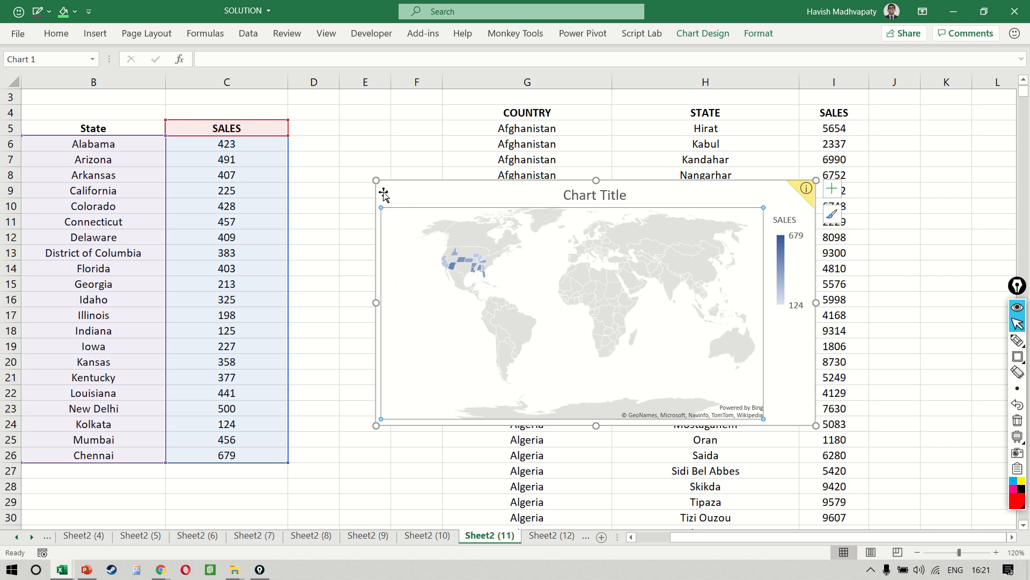
{"action": "left_click_drag", "start_coordinate": [376, 179], "coordinate": [278, 119]}
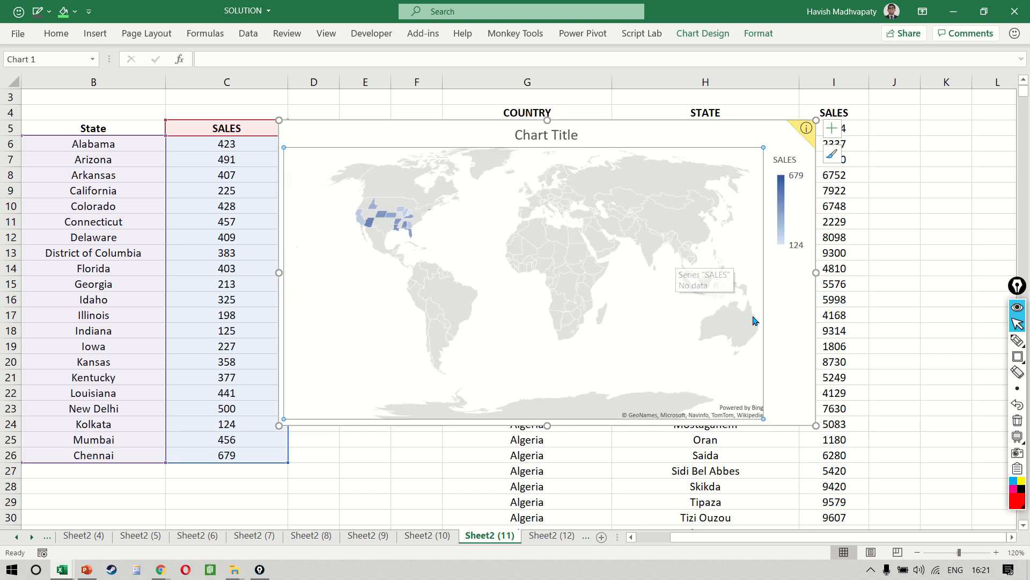
Check the map chart's plotting-confidence notice, then delete the chart.
{"action": "left_click", "coordinate": [806, 131]}
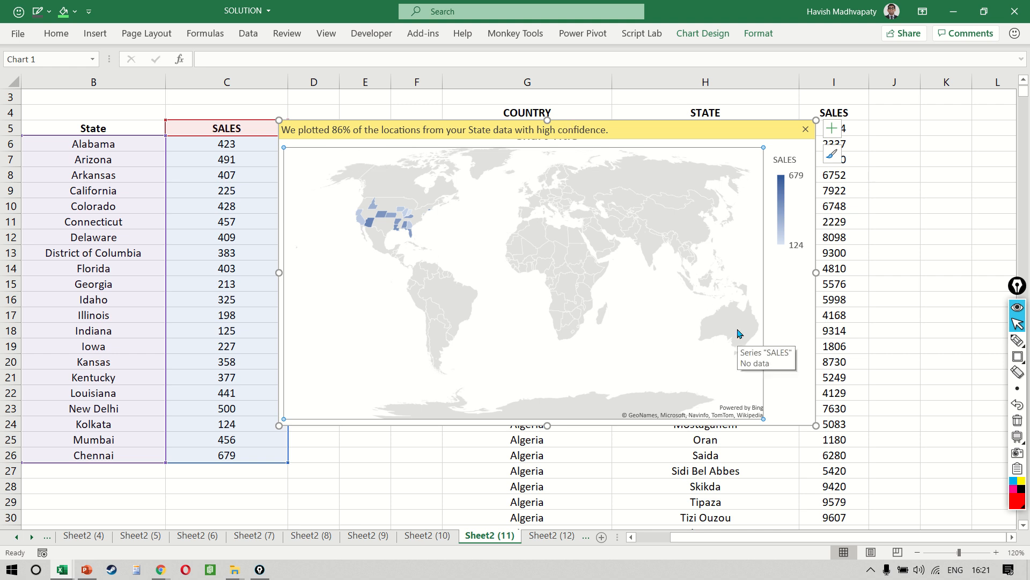
{"action": "left_click", "coordinate": [805, 132]}
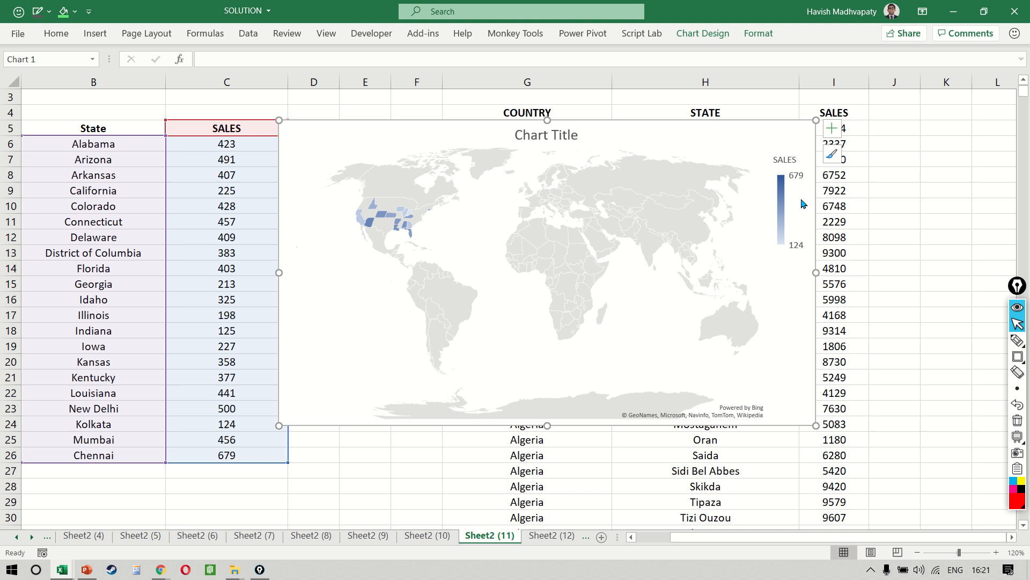
{"action": "key", "text": "Delete"}
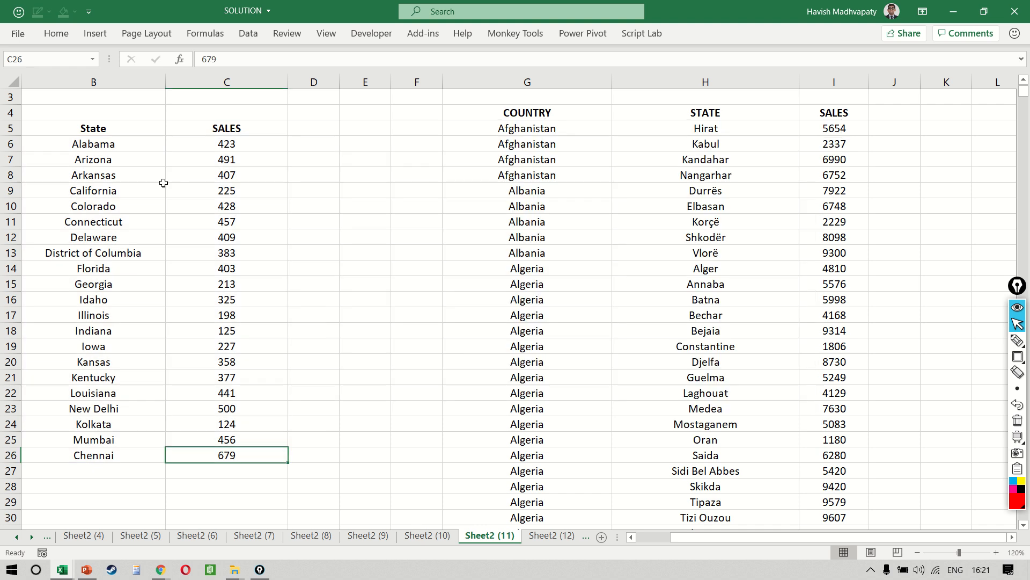
Insert a default column chart from the full State and SALES table, B5:C26.
{"action": "left_click", "coordinate": [134, 175]}
{"action": "key", "text": "Up"}
{"action": "key", "text": "Up"}
{"action": "key", "text": "Up"}
{"action": "key", "text": "ctrl+a"}
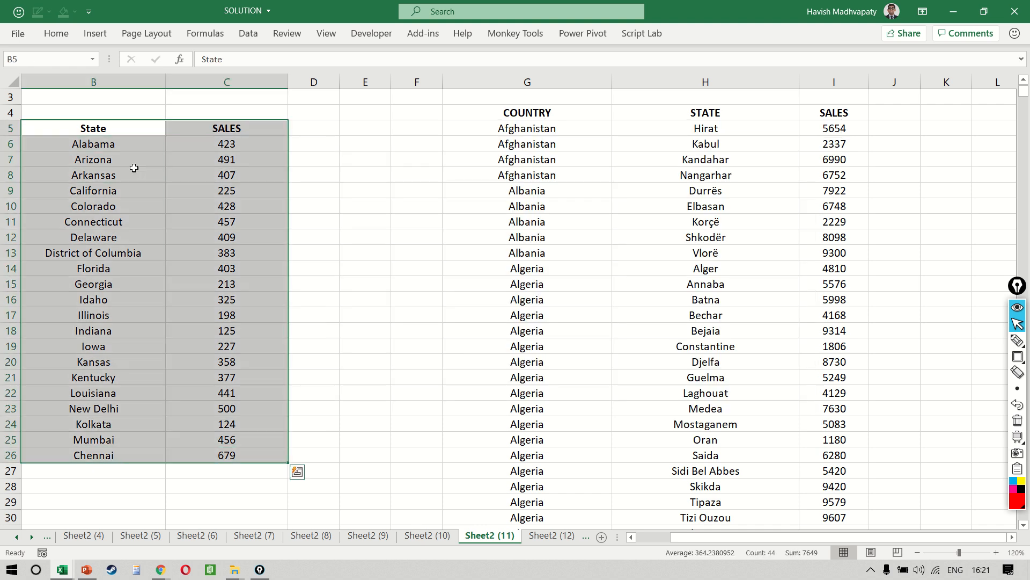
{"action": "key", "text": "alt+F1"}
Change the SALES column chart to a Filled Map.
{"action": "left_click", "coordinate": [701, 34]}
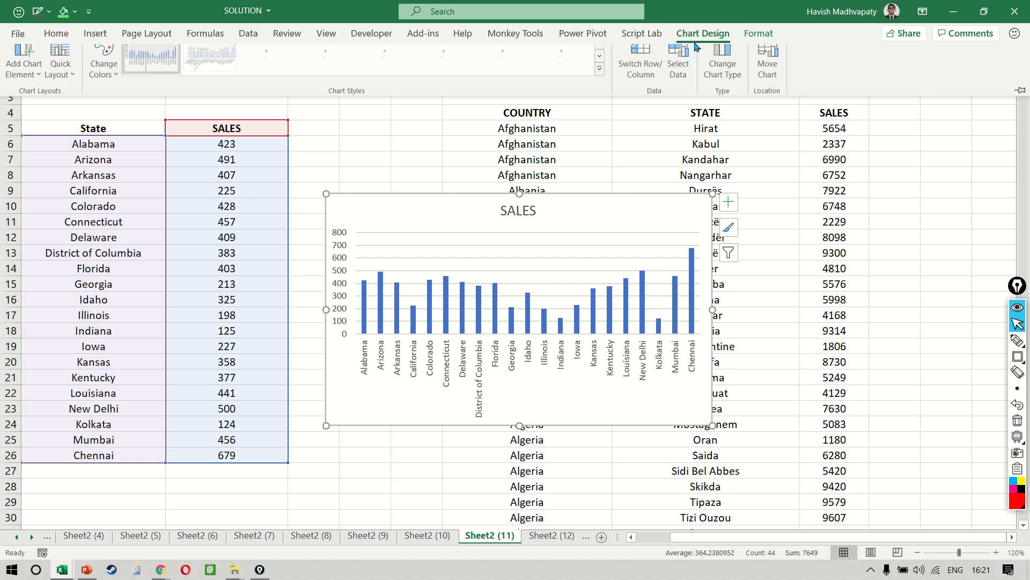
{"action": "left_click", "coordinate": [724, 67]}
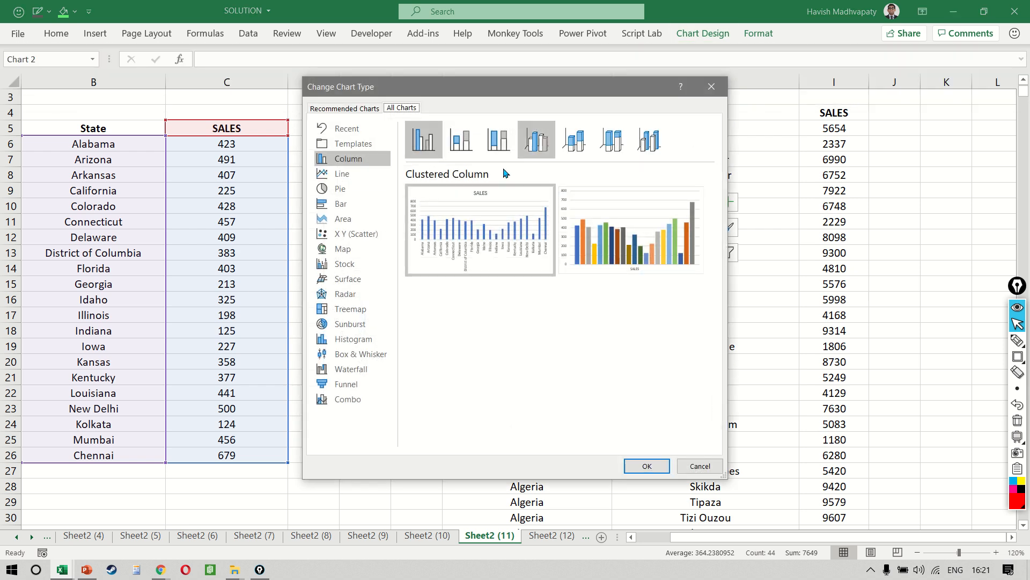
{"action": "left_click", "coordinate": [346, 249]}
{"action": "mouse_move", "coordinate": [474, 212]}
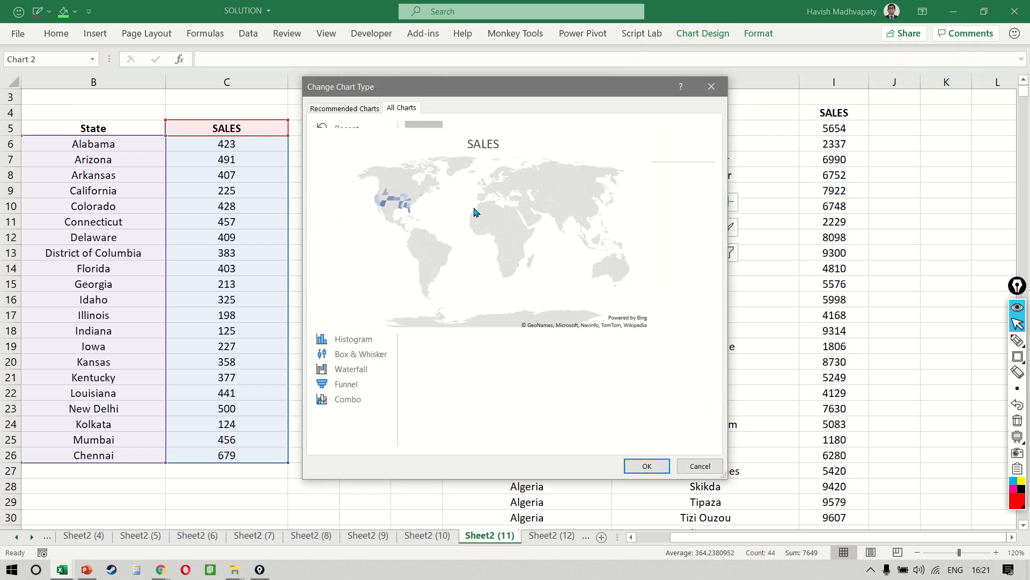
{"action": "left_click", "coordinate": [645, 465]}
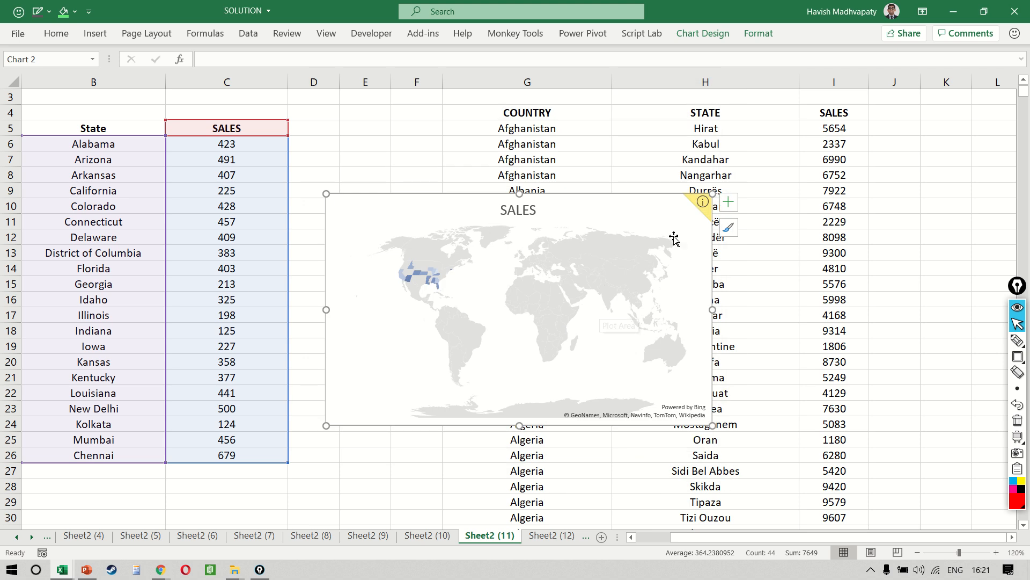
Check the new SALES map's plotting-confidence notice and delete that chart.
{"action": "left_click", "coordinate": [702, 203]}
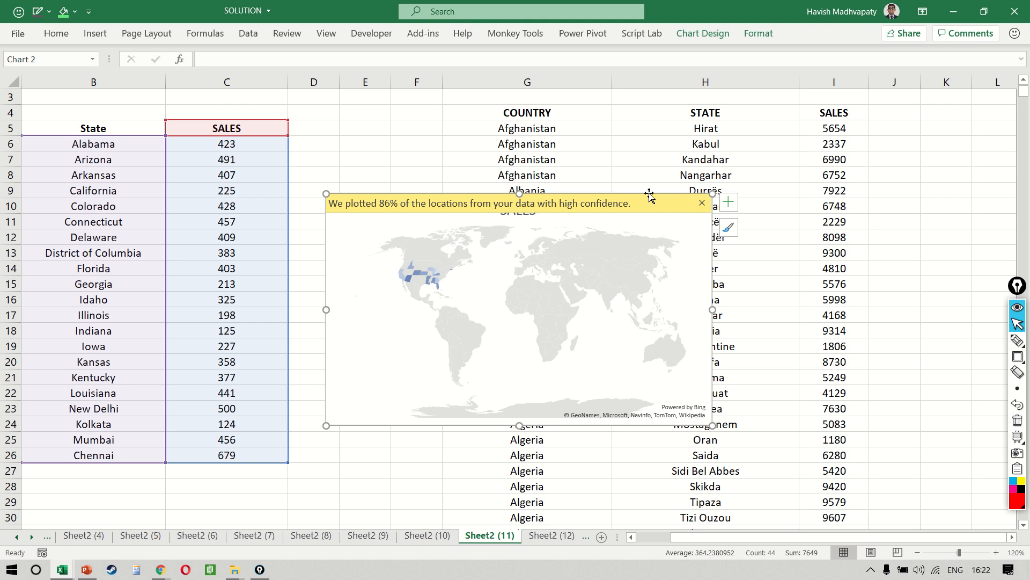
{"action": "key", "text": "Delete"}
Convert the State entries in B6:B26, from Alabama through Chennai, to the Geography data type.
{"action": "left_click", "coordinate": [120, 286]}
{"action": "key", "text": "ctrl+Up"}
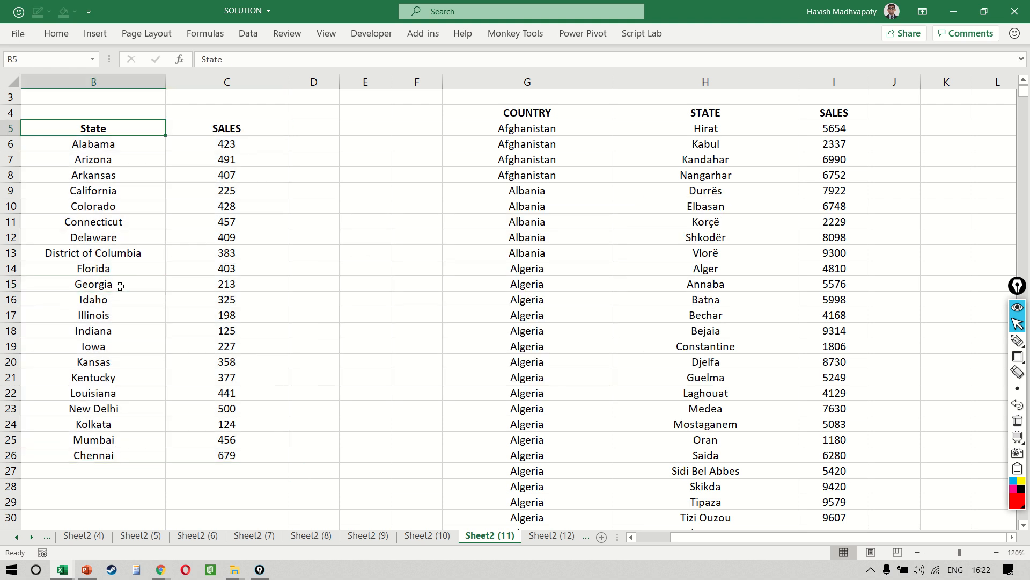
{"action": "key", "text": "Down"}
{"action": "key", "text": "ctrl+shift+Down"}
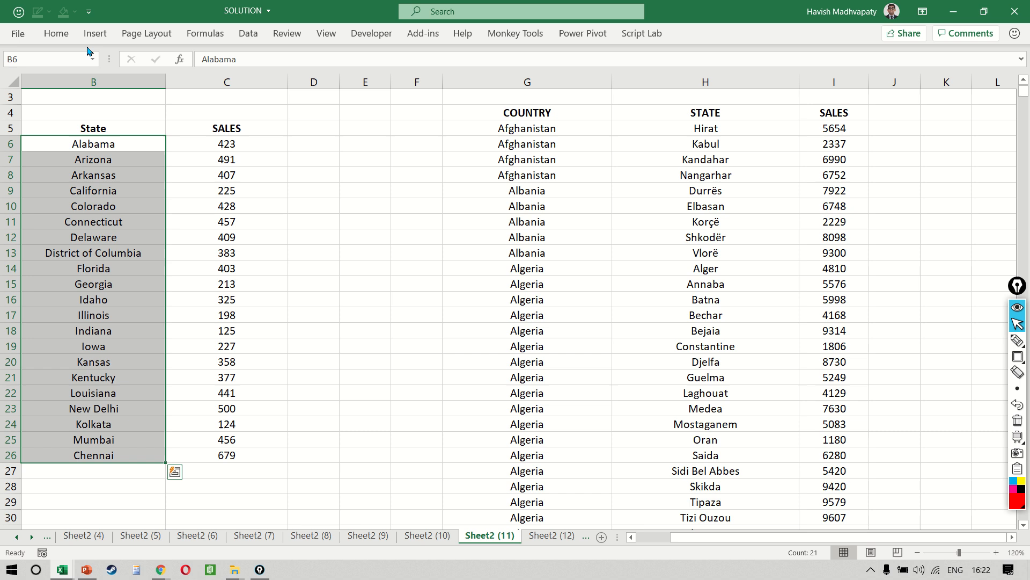
{"action": "left_click", "coordinate": [243, 35]}
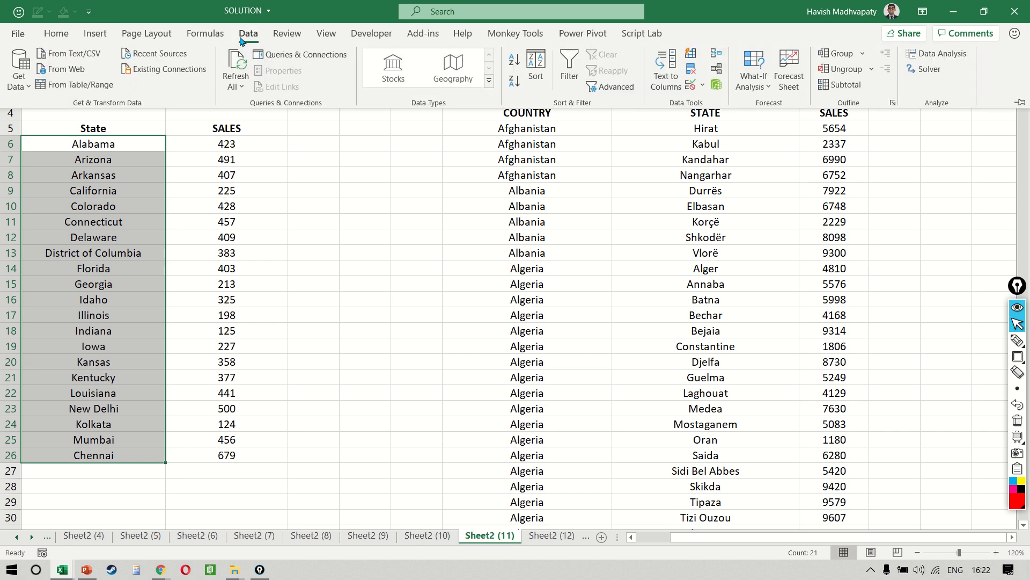
{"action": "left_click", "coordinate": [449, 79]}
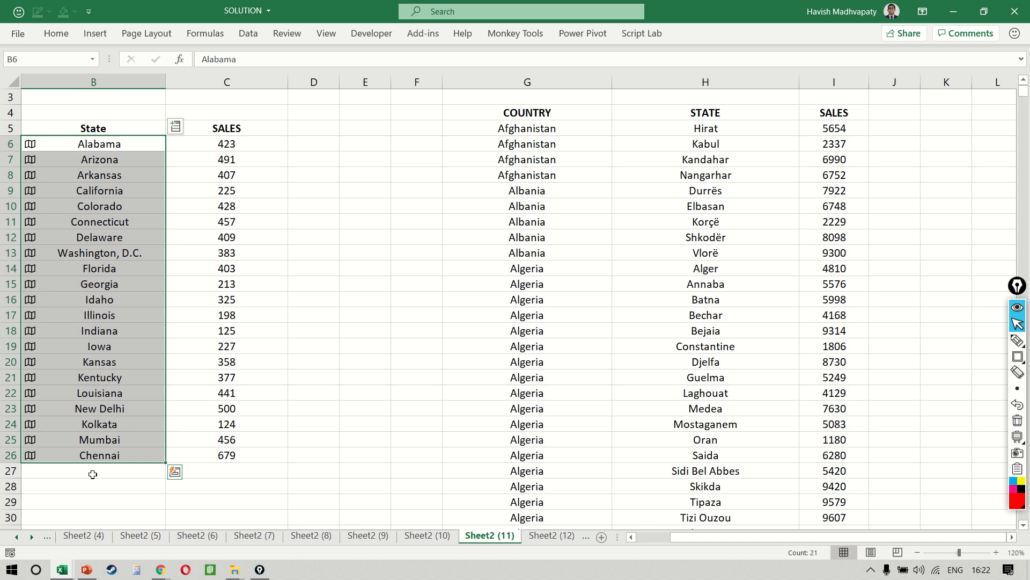
View the geography data cards for Chennai and Iowa.
{"action": "left_click", "coordinate": [85, 455]}
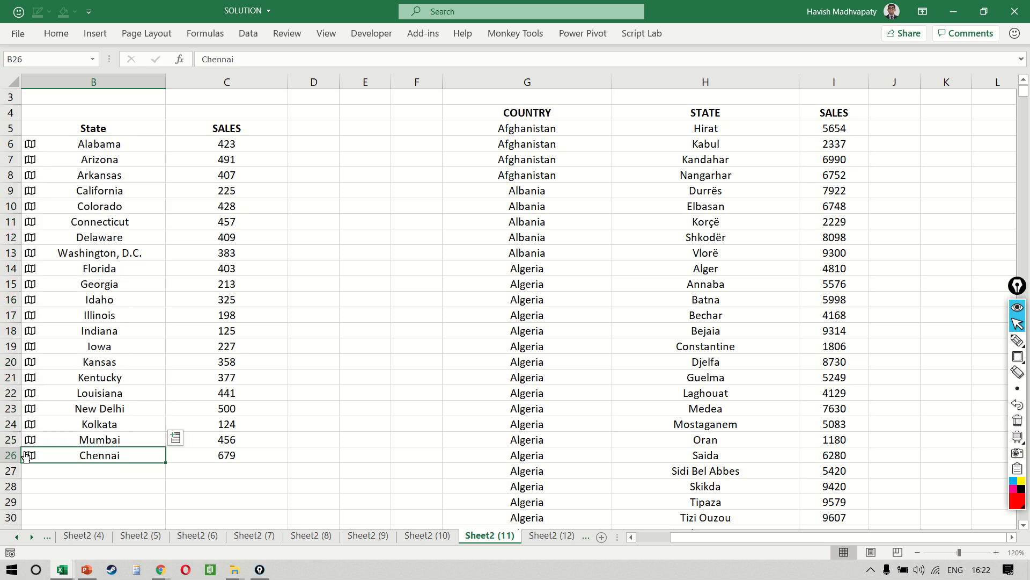
{"action": "left_click", "coordinate": [27, 455]}
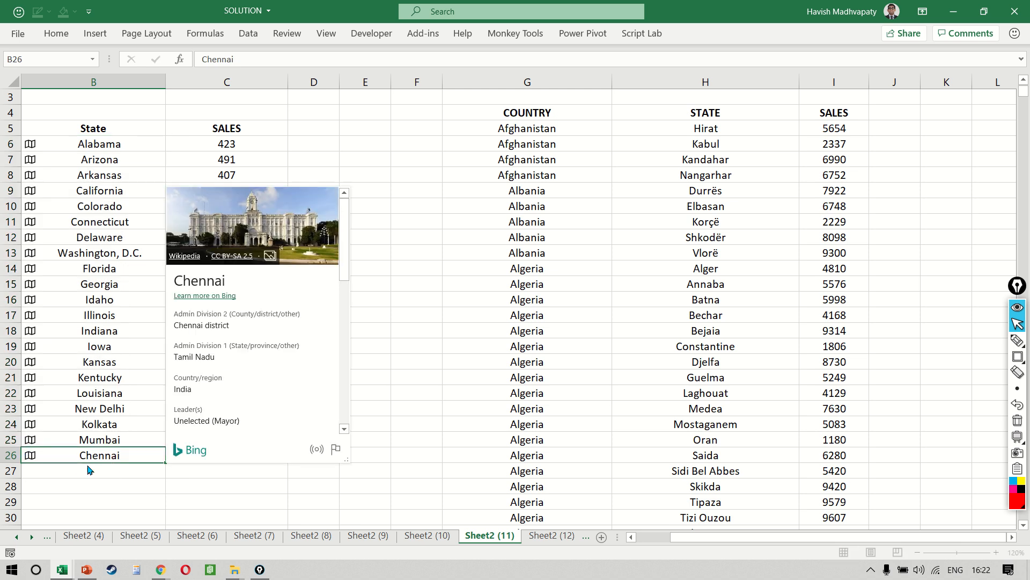
{"action": "left_click", "coordinate": [28, 348]}
{"action": "left_click", "coordinate": [28, 350]}
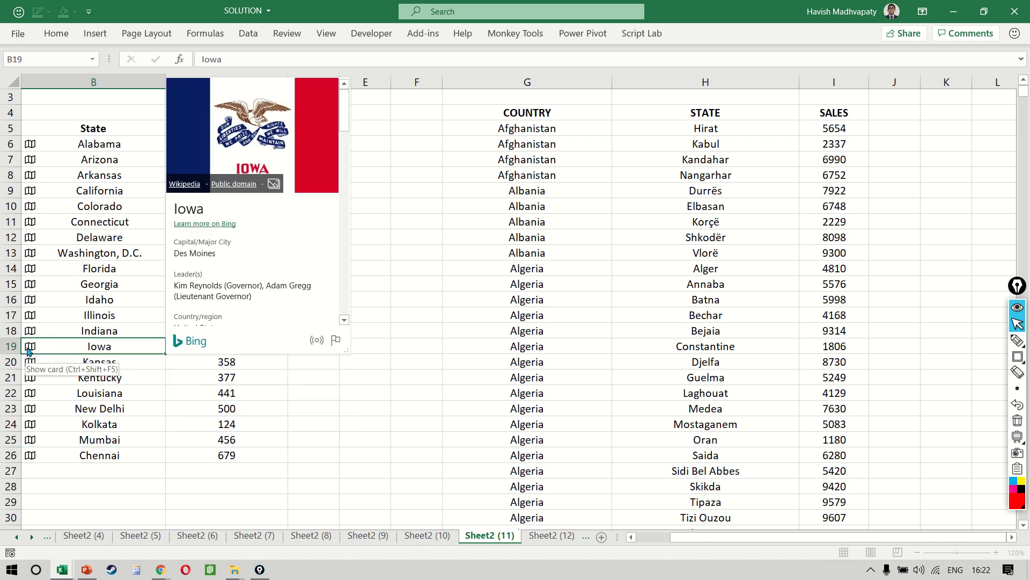
{"action": "key", "text": "Escape"}
Insert a default column chart from the State and SALES table with its Geography entries.
{"action": "left_click", "coordinate": [107, 161]}
{"action": "key", "text": "Up"}
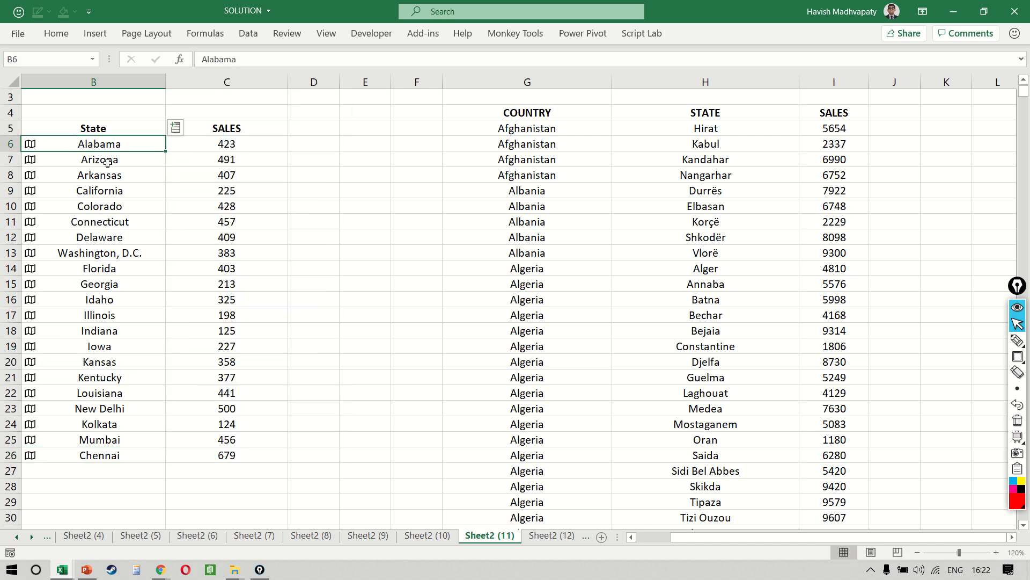
{"action": "key", "text": "Up"}
{"action": "key", "text": "ctrl+a"}
{"action": "key", "text": "alt+F1"}
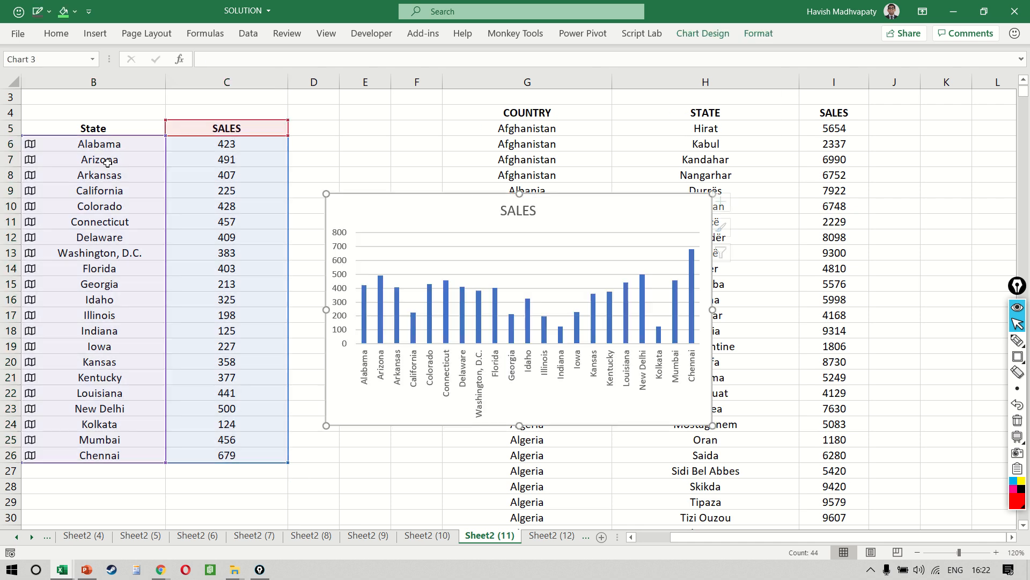
Change the chart of the Geography-typed states to a Filled Map.
{"action": "left_click", "coordinate": [703, 33]}
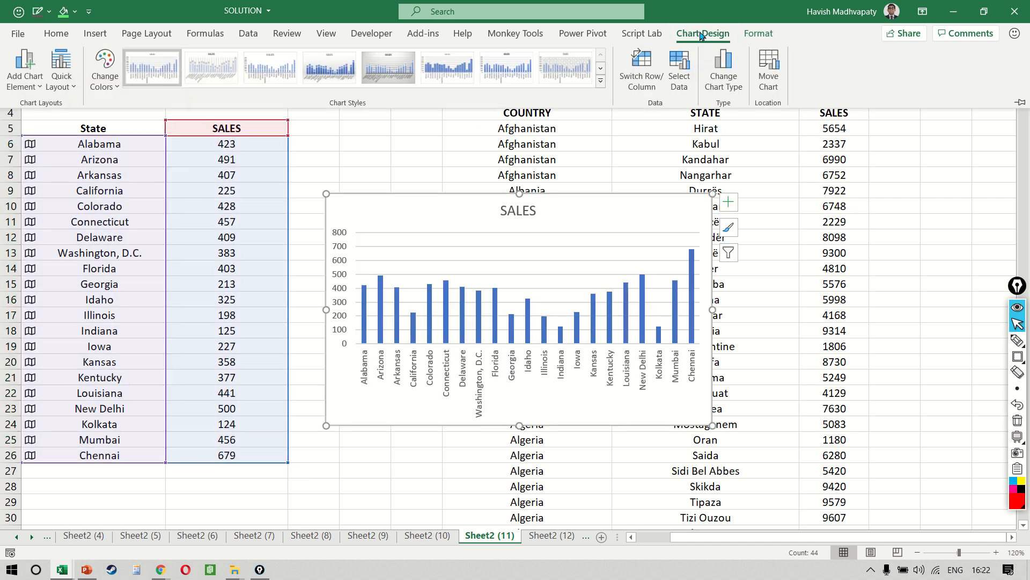
{"action": "left_click", "coordinate": [720, 80]}
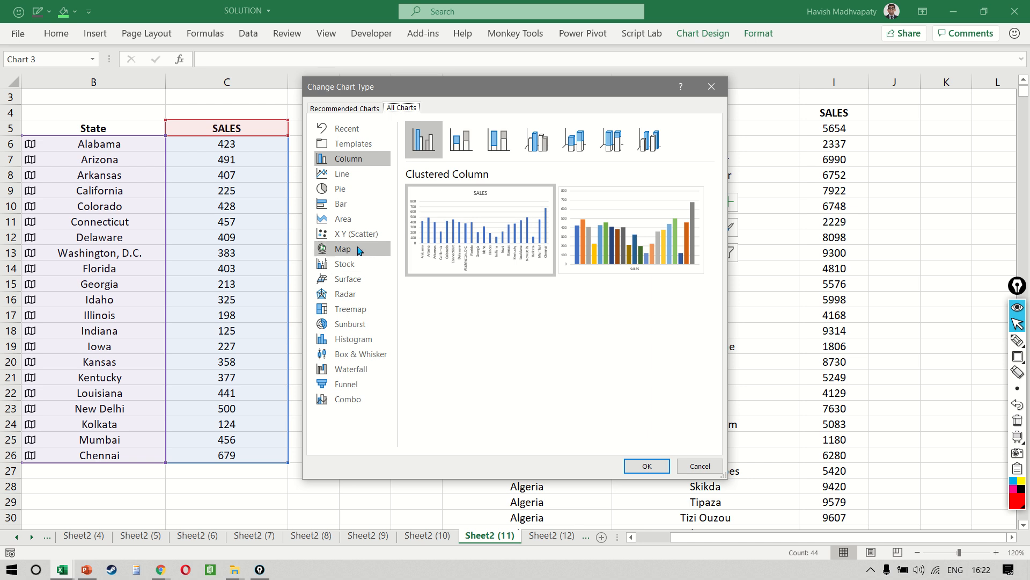
{"action": "left_click", "coordinate": [359, 249]}
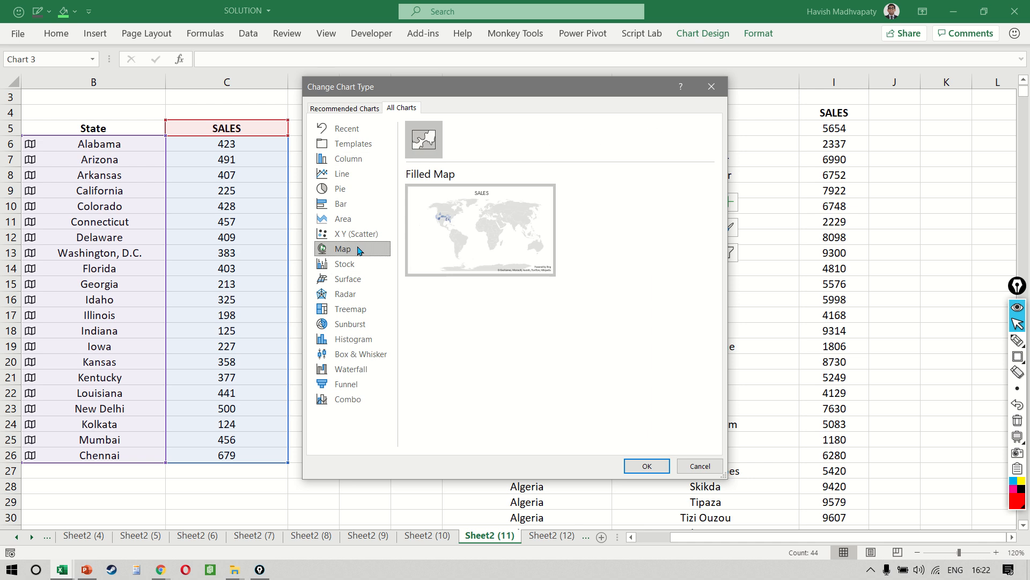
{"action": "left_click", "coordinate": [636, 463]}
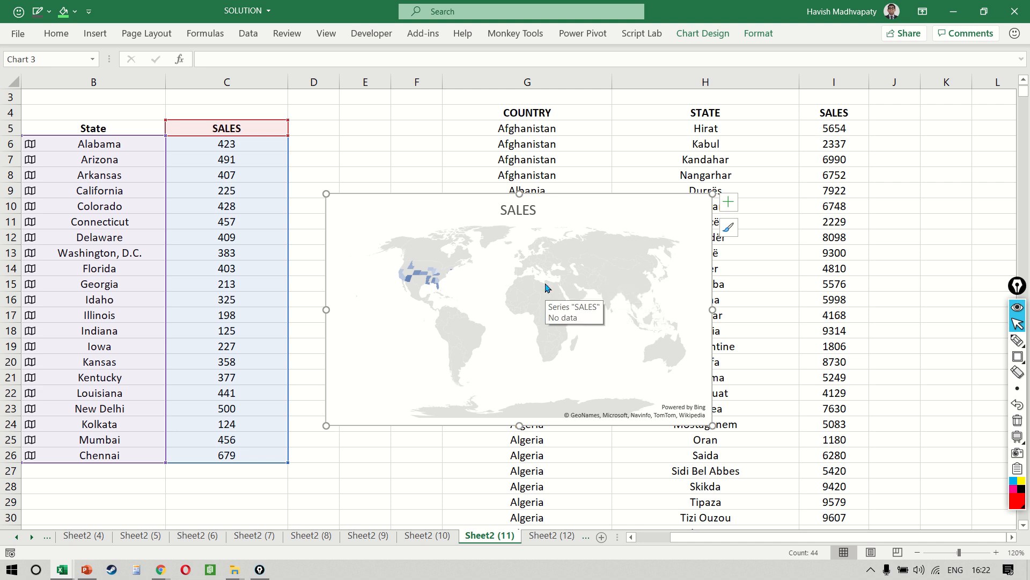
Delete the filled map built from the Geography-typed states and deselect the table.
{"action": "key", "text": "Delete"}
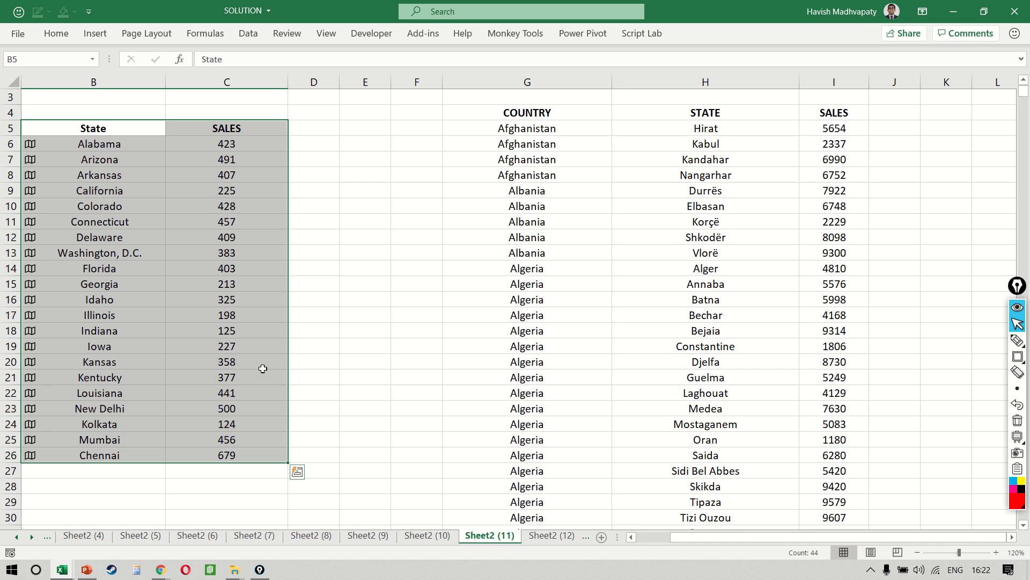
{"action": "left_click", "coordinate": [263, 369]}
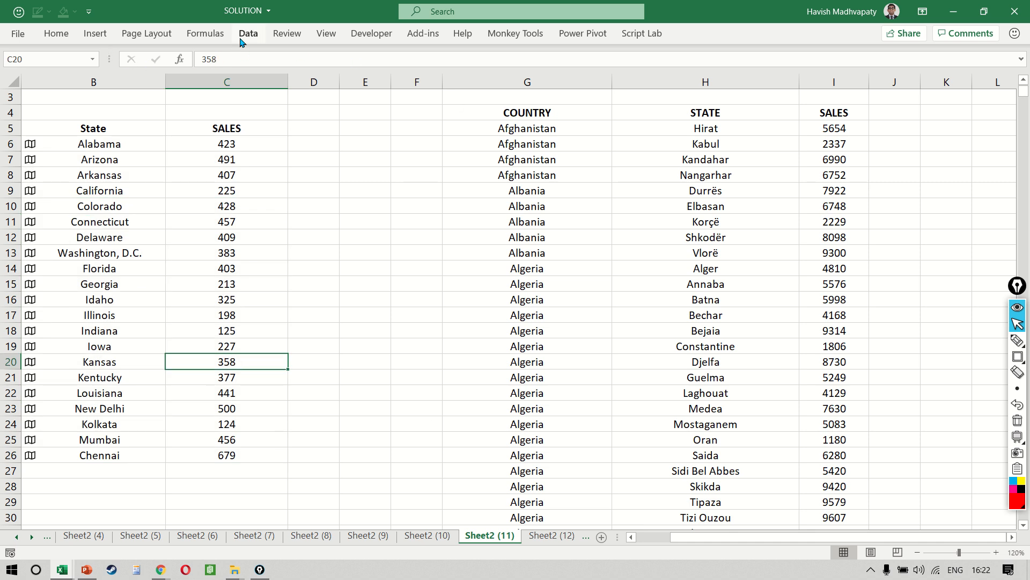
Look through the insertable 3D Map and Filled Map options without adding either one.
{"action": "left_click", "coordinate": [96, 33]}
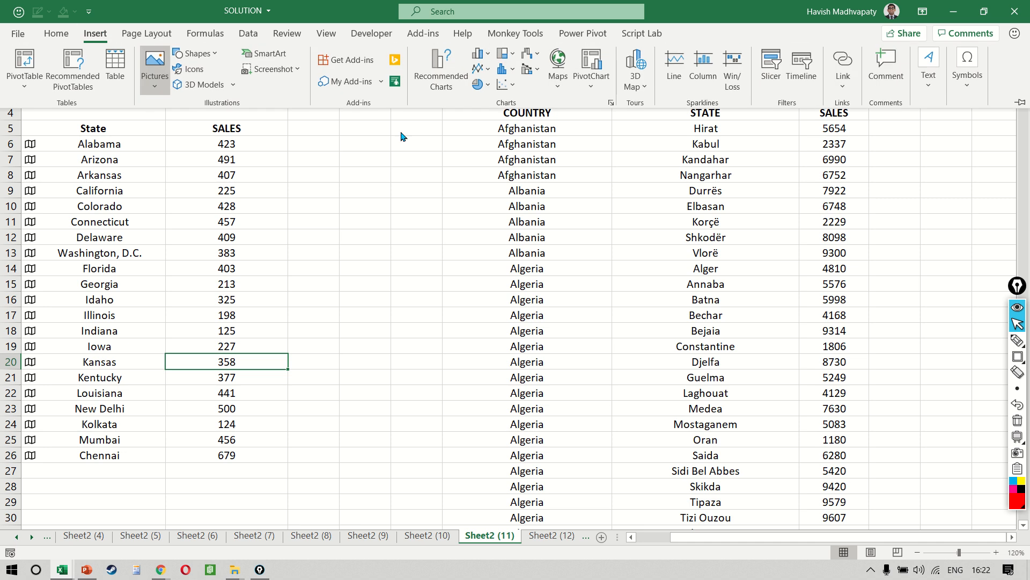
{"action": "left_click", "coordinate": [644, 90]}
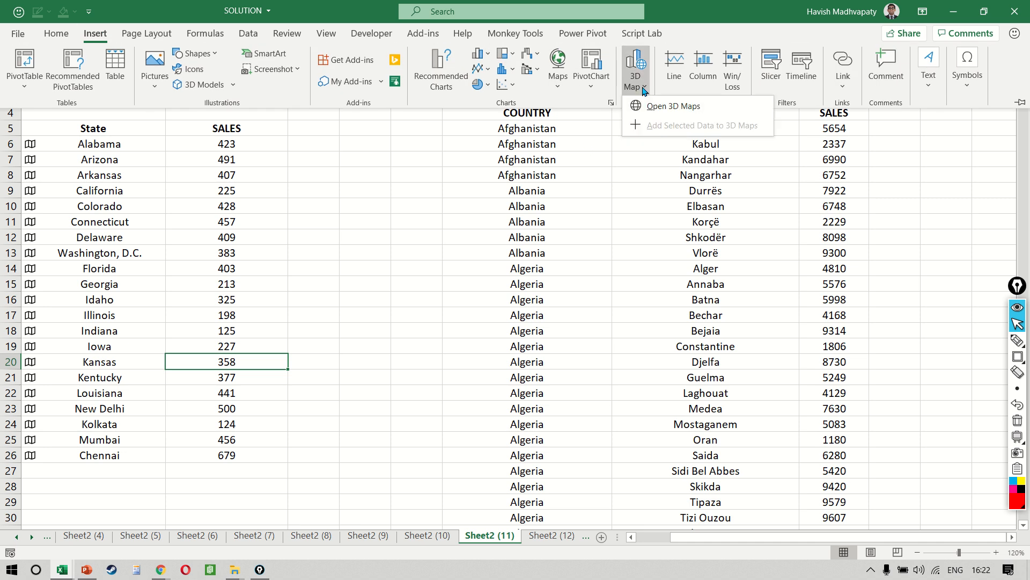
{"action": "left_click", "coordinate": [561, 86]}
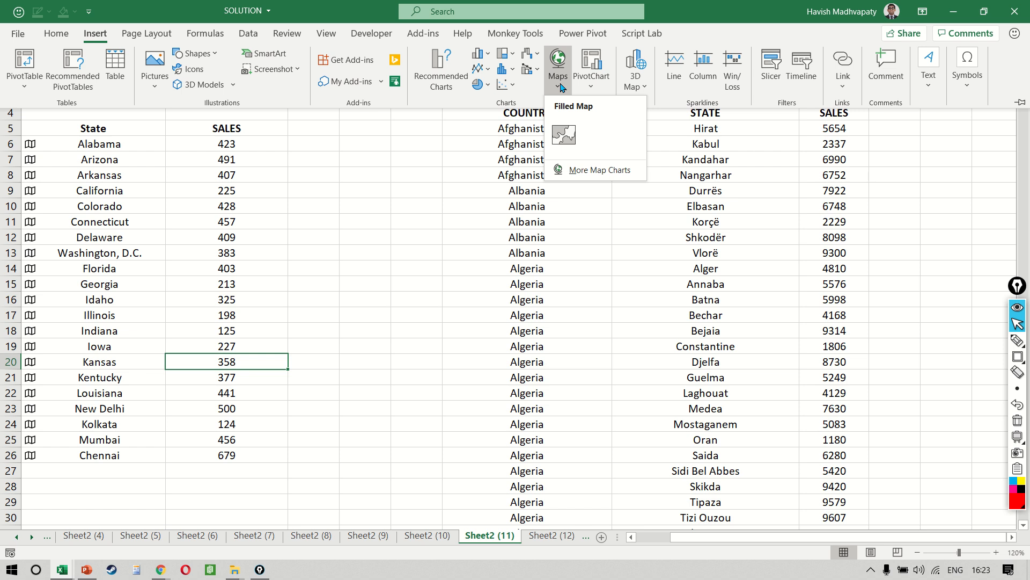
{"action": "left_click", "coordinate": [642, 89]}
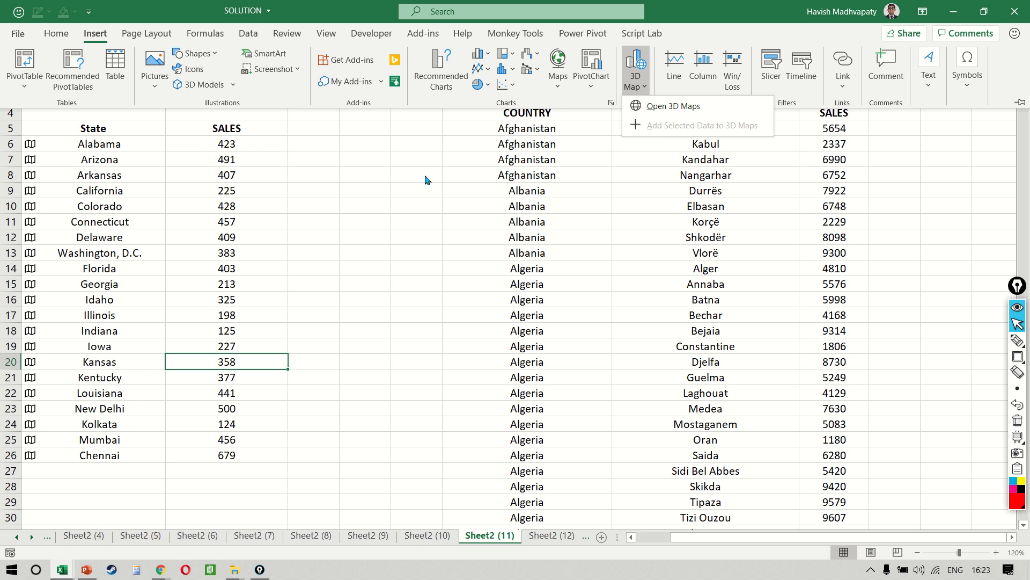
{"action": "key", "text": "Escape"}
{"action": "key", "text": "Escape"}
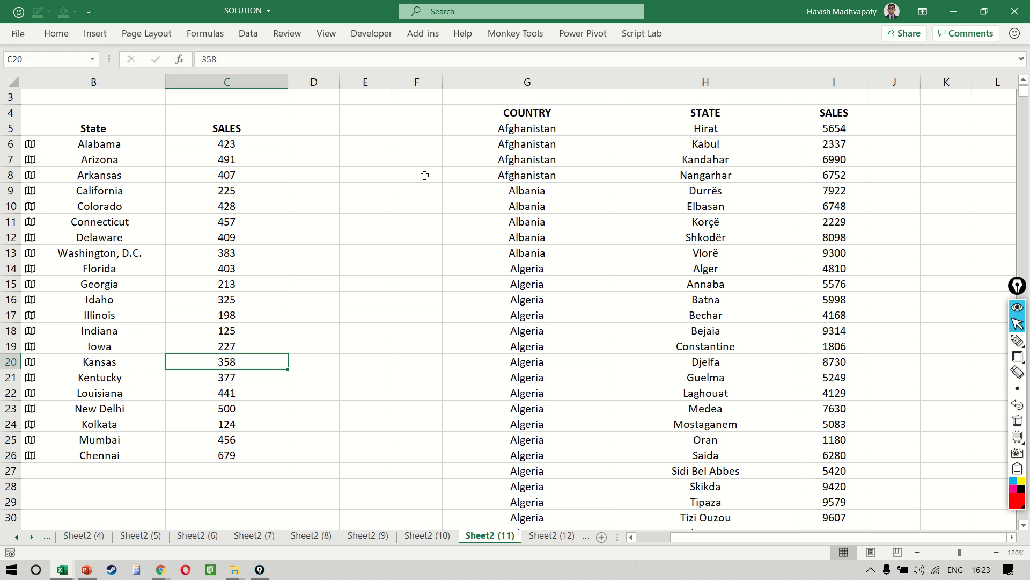
Open the COM Add-ins manager and outline the Microsoft Power Map for Excel entry with a red annotation rectangle.
{"action": "left_click", "coordinate": [21, 40]}
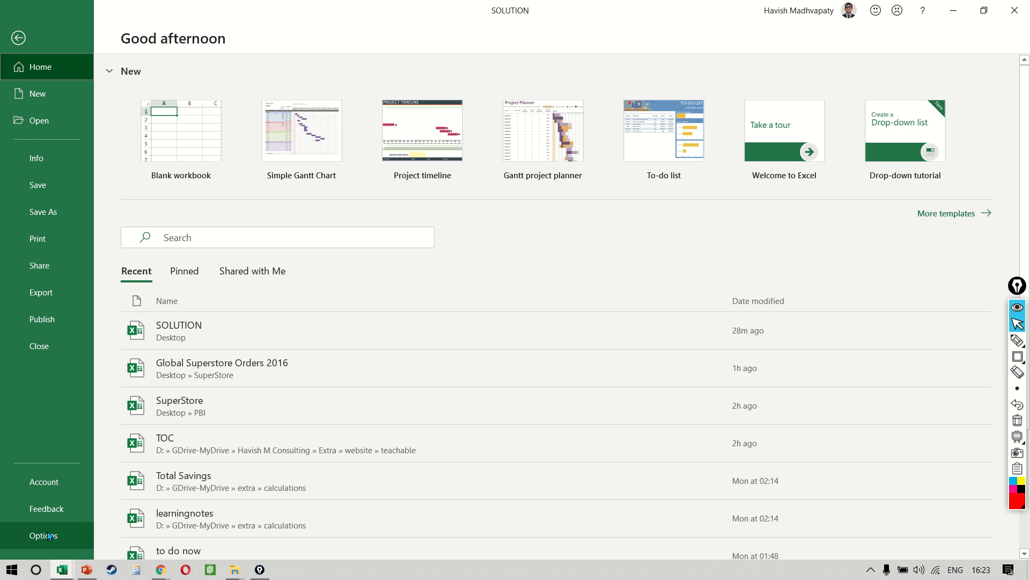
{"action": "left_click", "coordinate": [47, 532]}
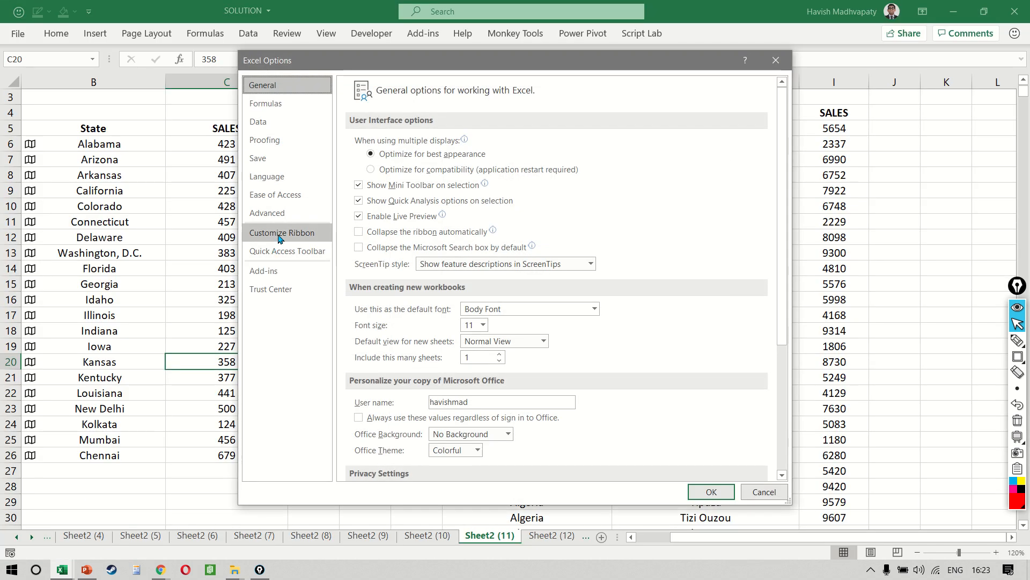
{"action": "left_click", "coordinate": [279, 272]}
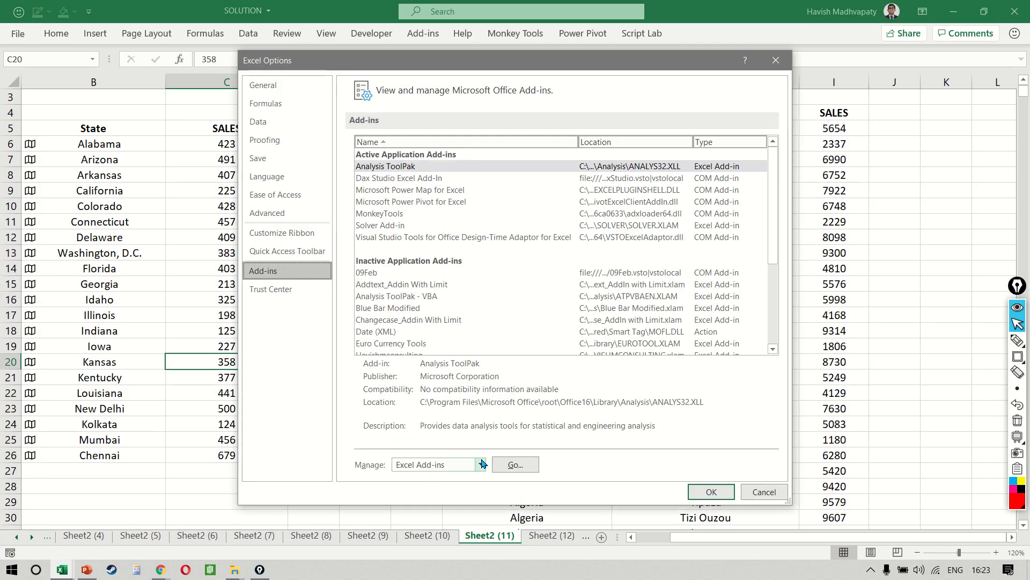
{"action": "left_click", "coordinate": [482, 463]}
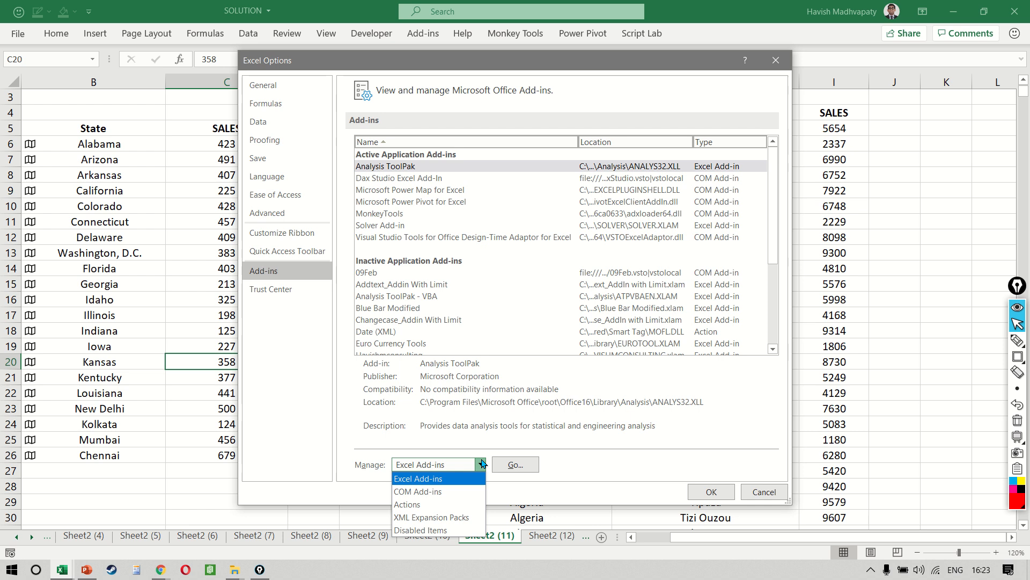
{"action": "left_click", "coordinate": [475, 492]}
{"action": "left_click", "coordinate": [505, 465]}
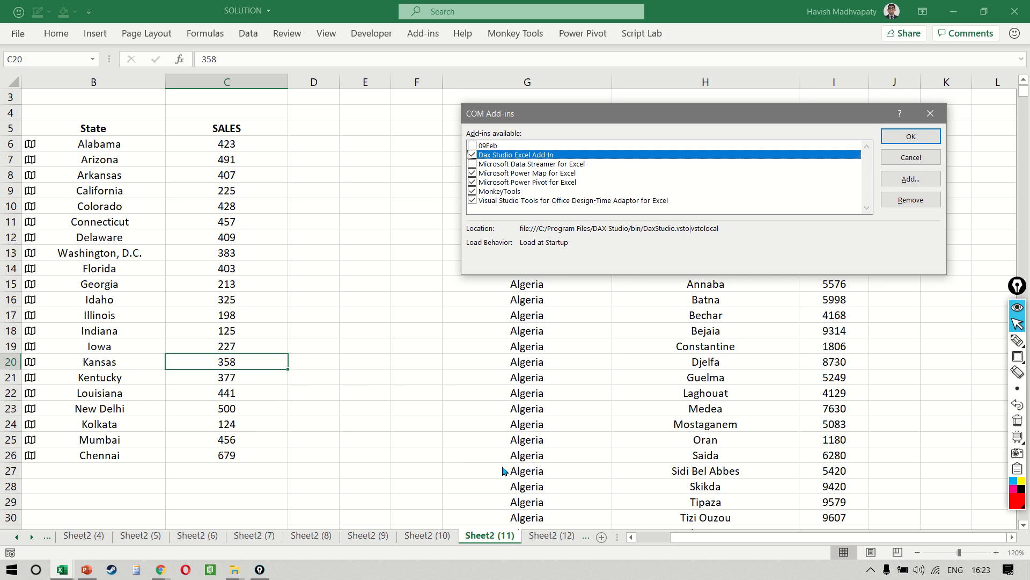
{"action": "key", "text": "ctrl+shift+r"}
{"action": "left_click_drag", "start_coordinate": [456, 166], "coordinate": [615, 177]}
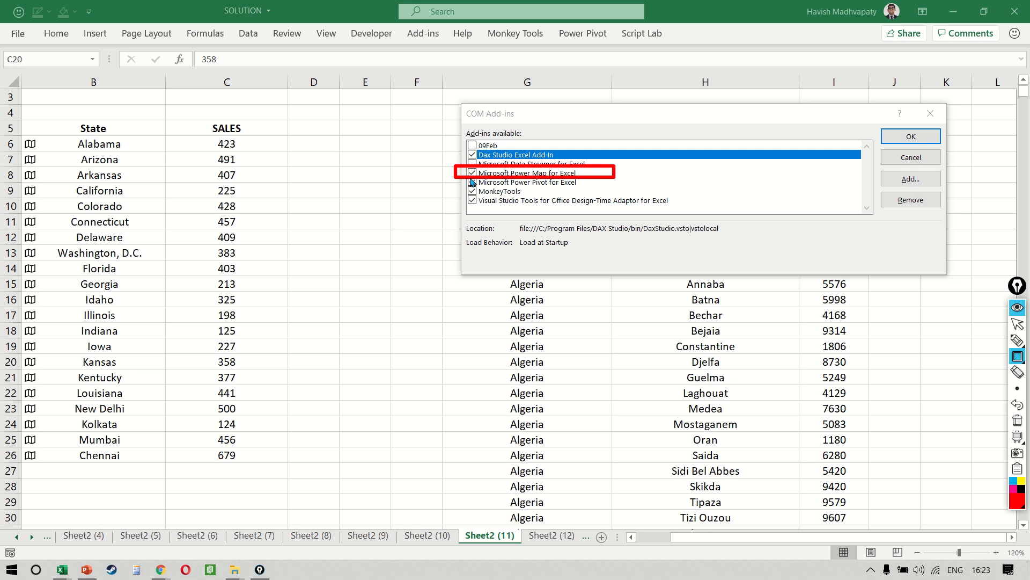
Clear the red annotation rectangle and close the COM Add-ins manager.
{"action": "key", "text": "ctrl+shift+7"}
{"action": "key", "text": "ctrl+shift+2"}
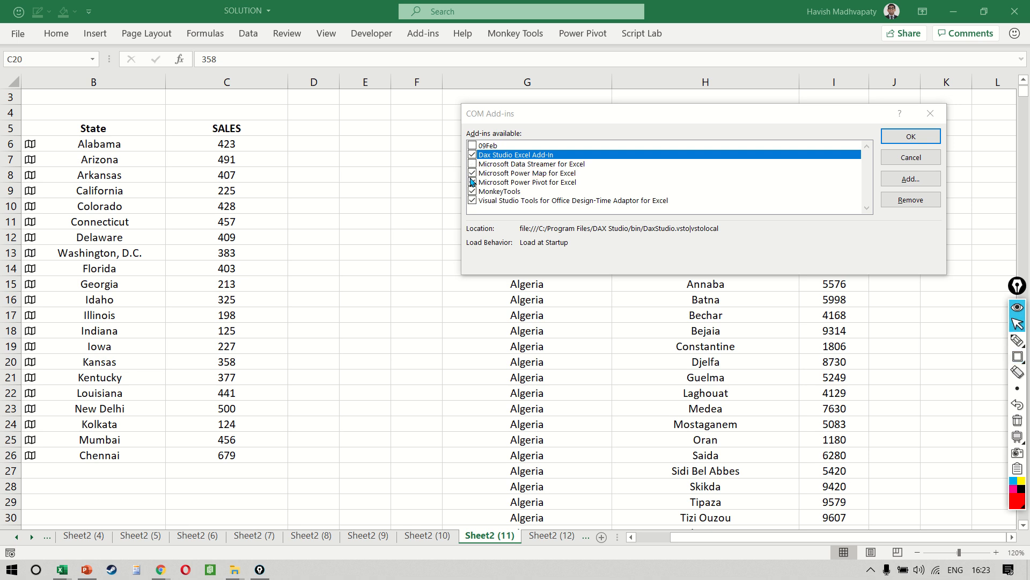
{"action": "left_click", "coordinate": [931, 119]}
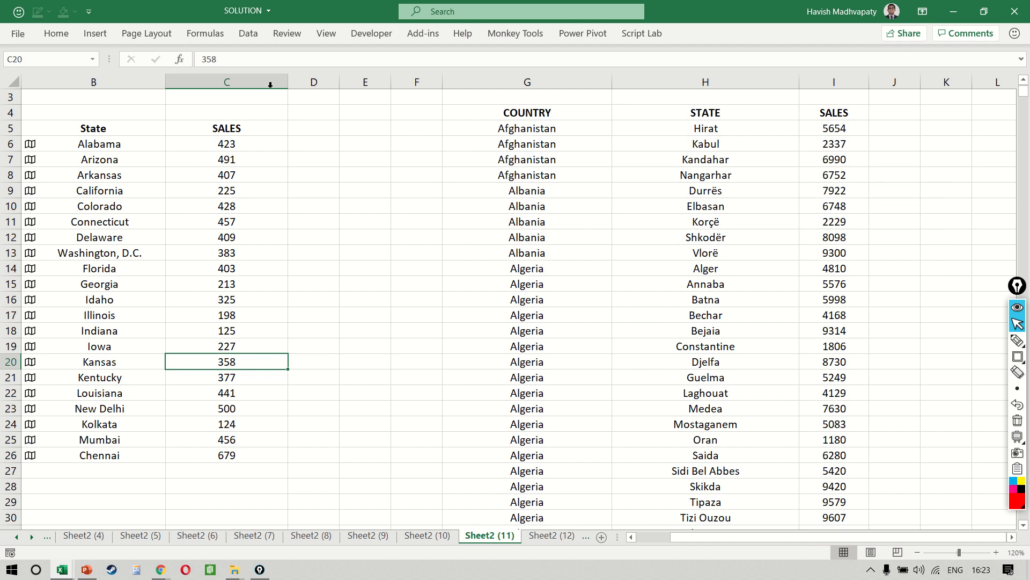
{"action": "left_click", "coordinate": [84, 36]}
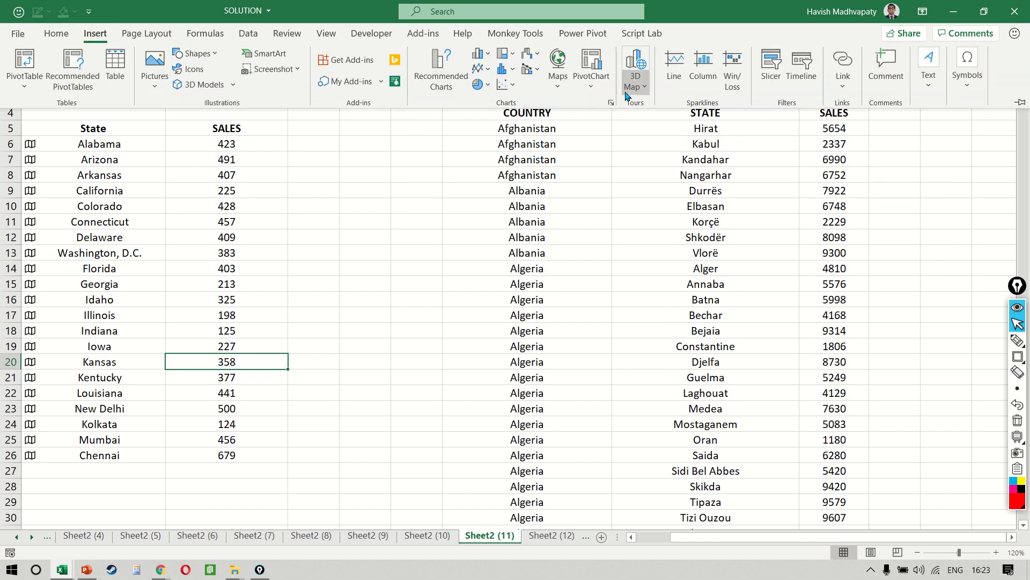
{"action": "left_click", "coordinate": [621, 128]}
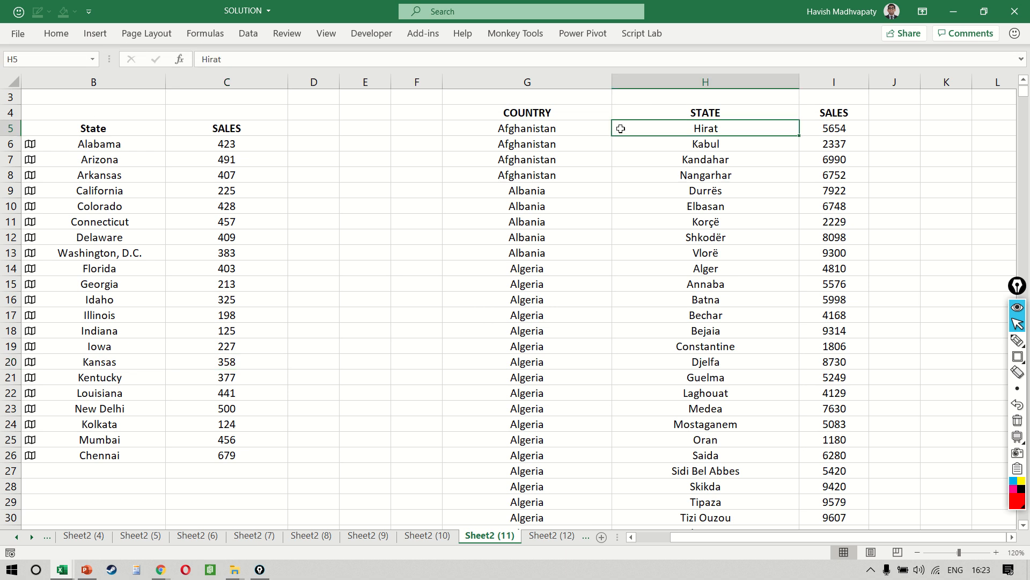
Select the whole State and SALES table and open the 3D Maps launcher.
{"action": "left_click", "coordinate": [190, 253]}
{"action": "key", "text": "ctrl+a"}
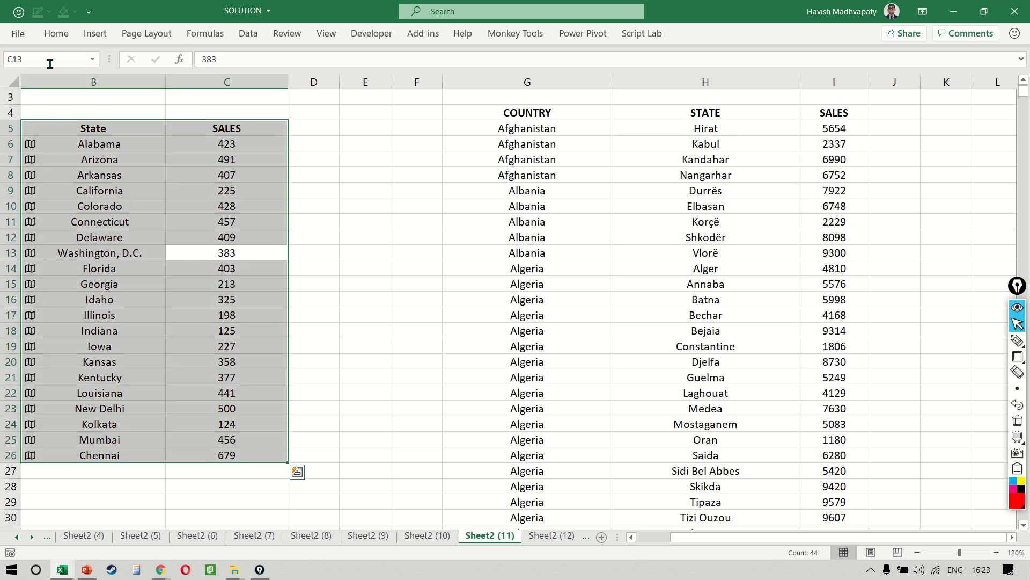
{"action": "left_click", "coordinate": [56, 33]}
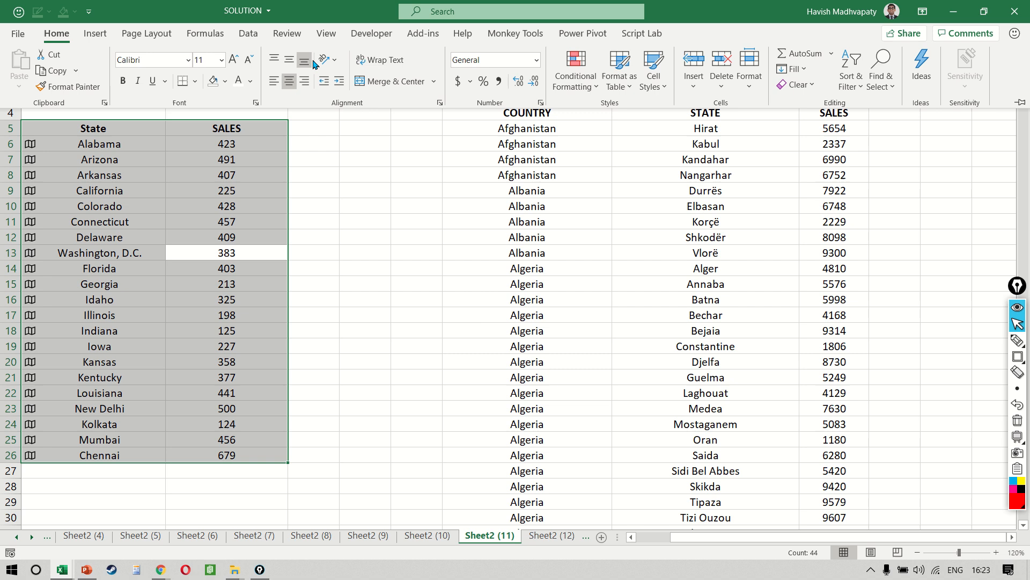
{"action": "left_click", "coordinate": [249, 39]}
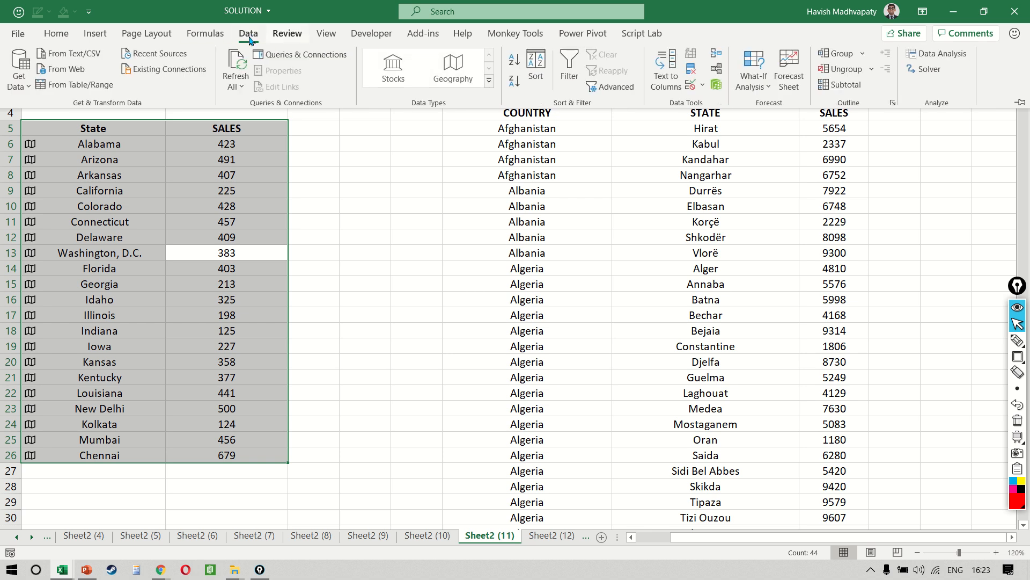
{"action": "left_click", "coordinate": [95, 34]}
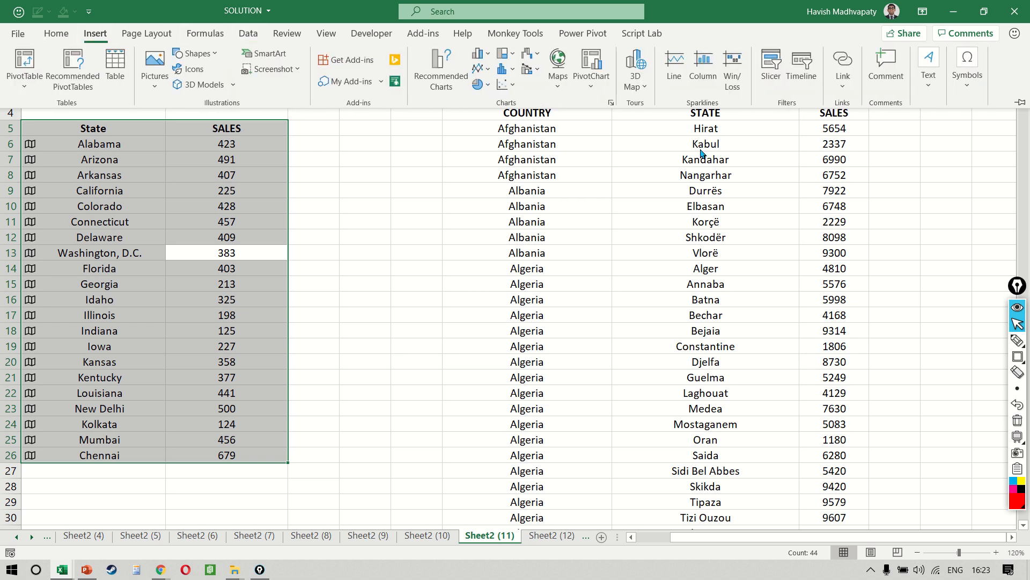
{"action": "left_click", "coordinate": [630, 84]}
{"action": "left_click", "coordinate": [652, 107]}
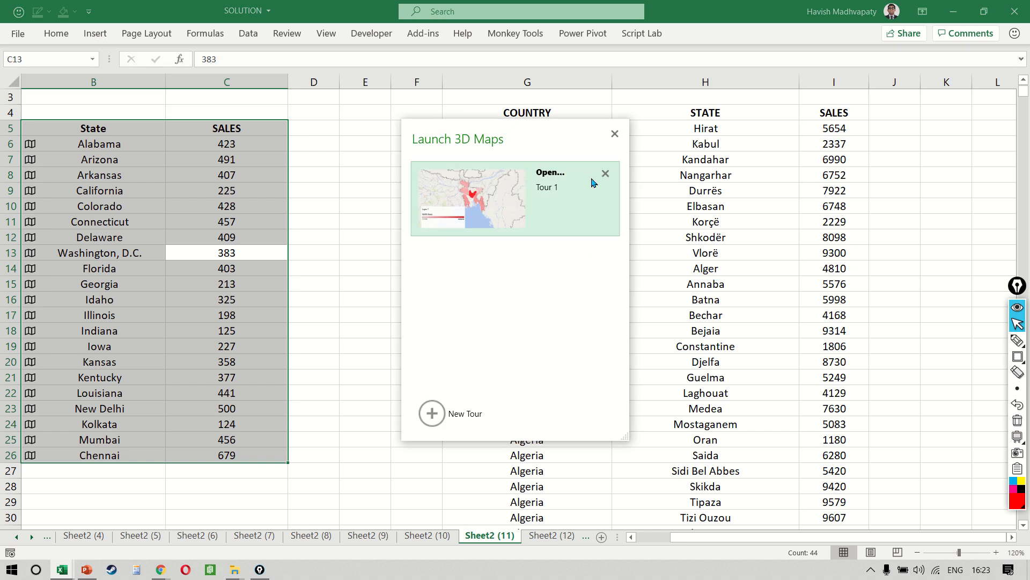
Delete the existing Tour 1 and create a new 3D Maps tour.
{"action": "left_click", "coordinate": [605, 175]}
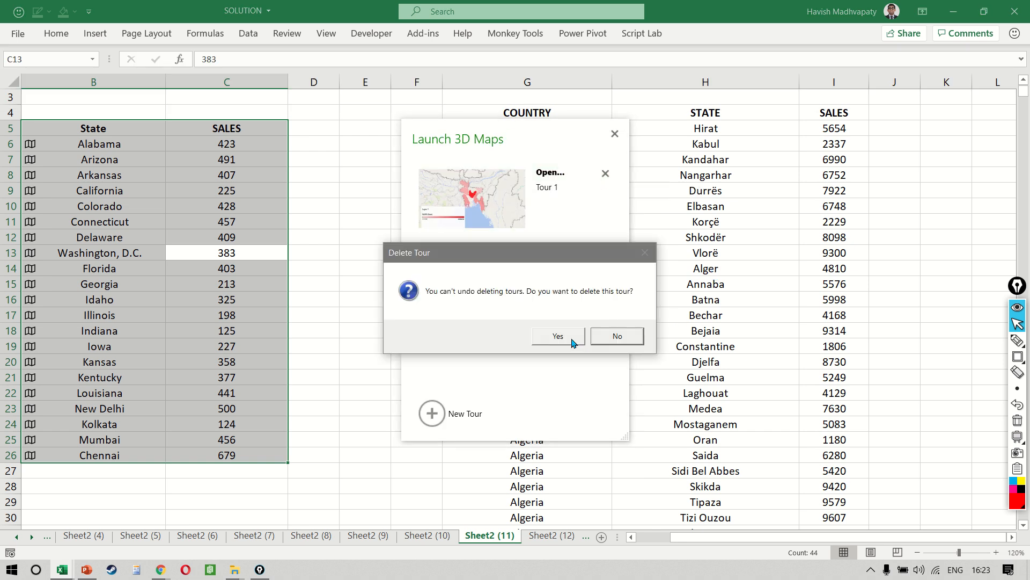
{"action": "left_click", "coordinate": [572, 340]}
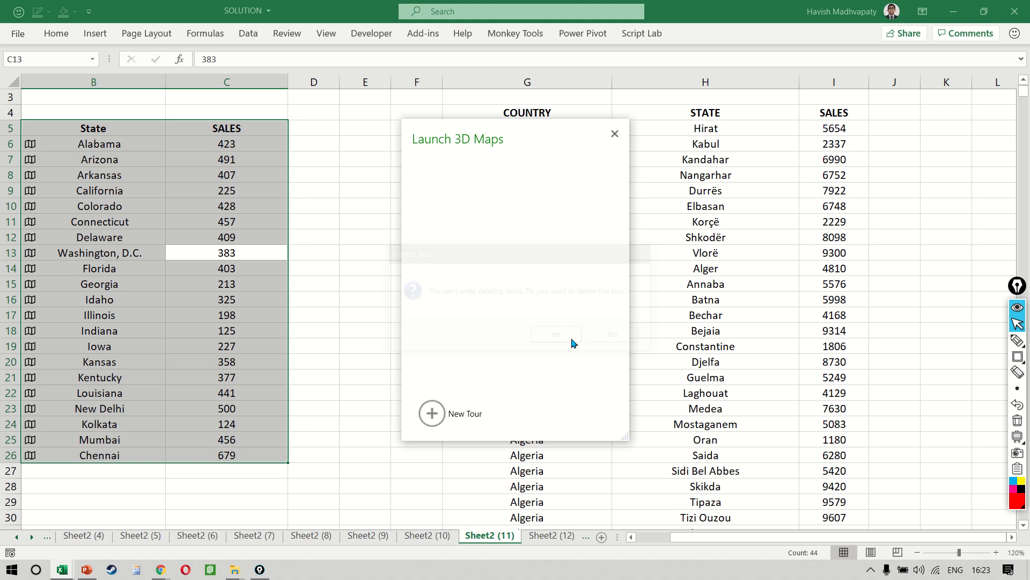
{"action": "left_click", "coordinate": [430, 418]}
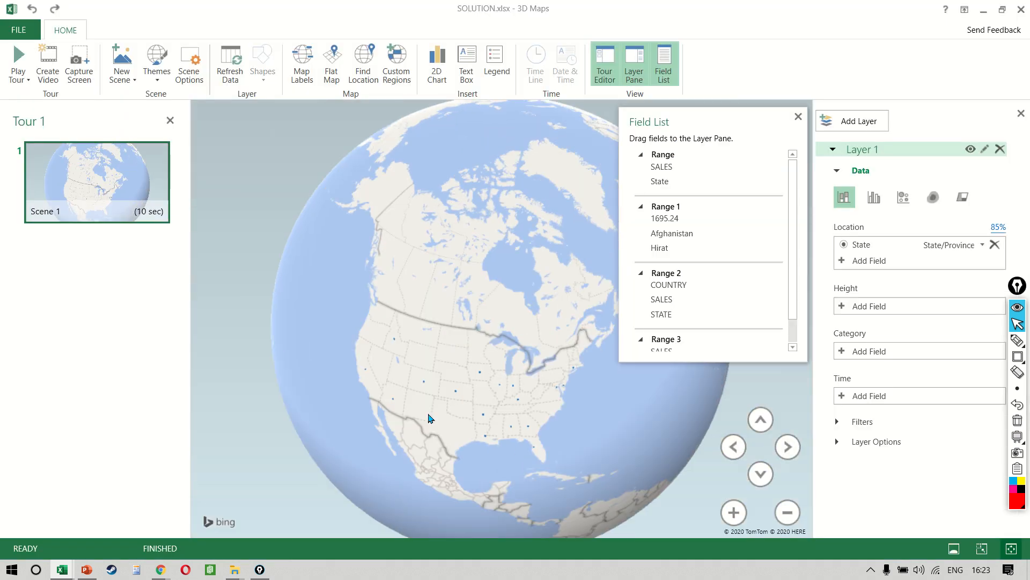
Examine the Indian city points plotted on the globe, including Mumbai and Kolkata.
{"action": "left_click_drag", "start_coordinate": [594, 415], "coordinate": [299, 333]}
{"action": "left_click_drag", "start_coordinate": [484, 387], "coordinate": [344, 392]}
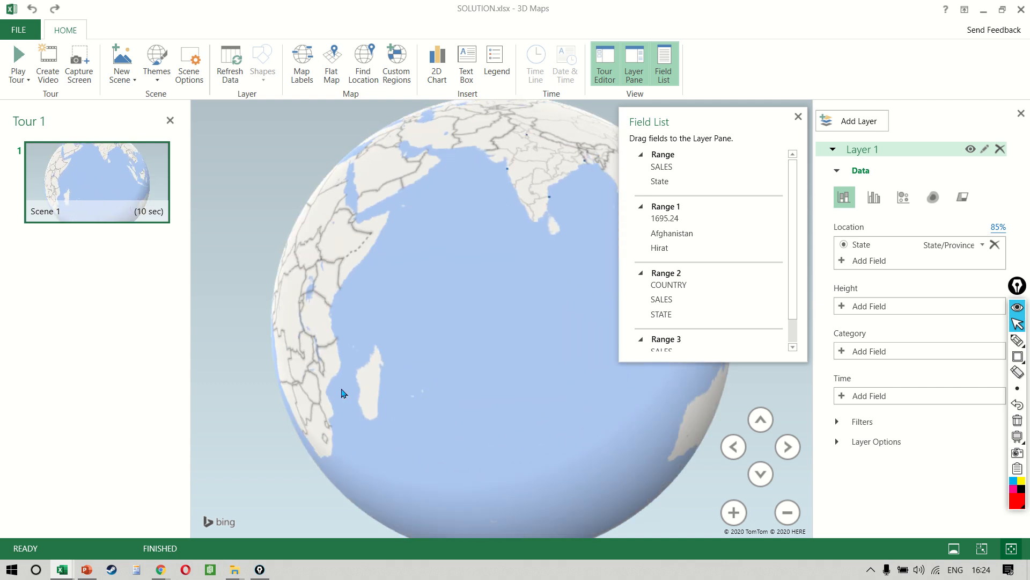
{"action": "left_click_drag", "start_coordinate": [489, 262], "coordinate": [432, 359]}
{"action": "mouse_move", "coordinate": [453, 254]}
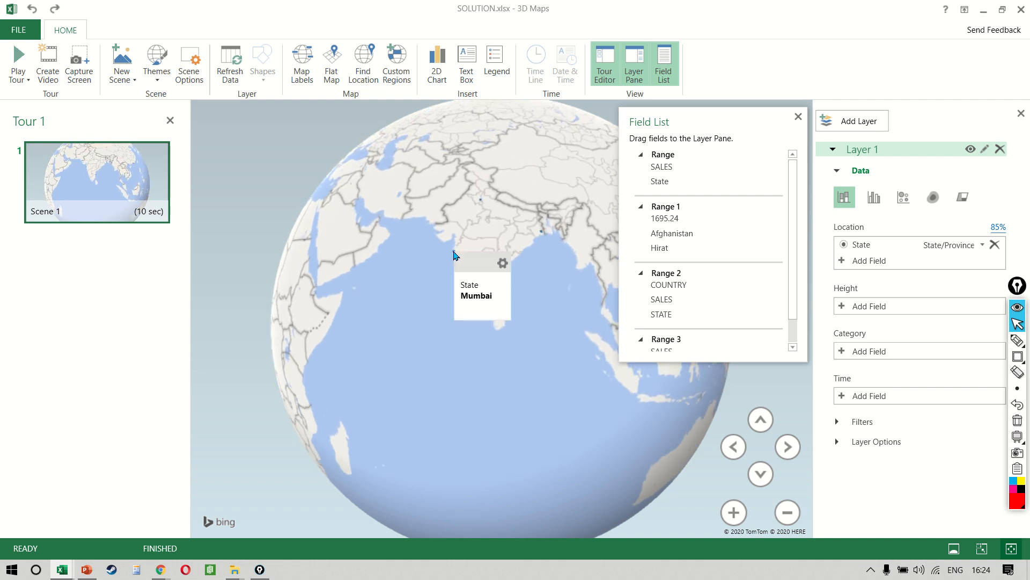
{"action": "mouse_move", "coordinate": [540, 235]}
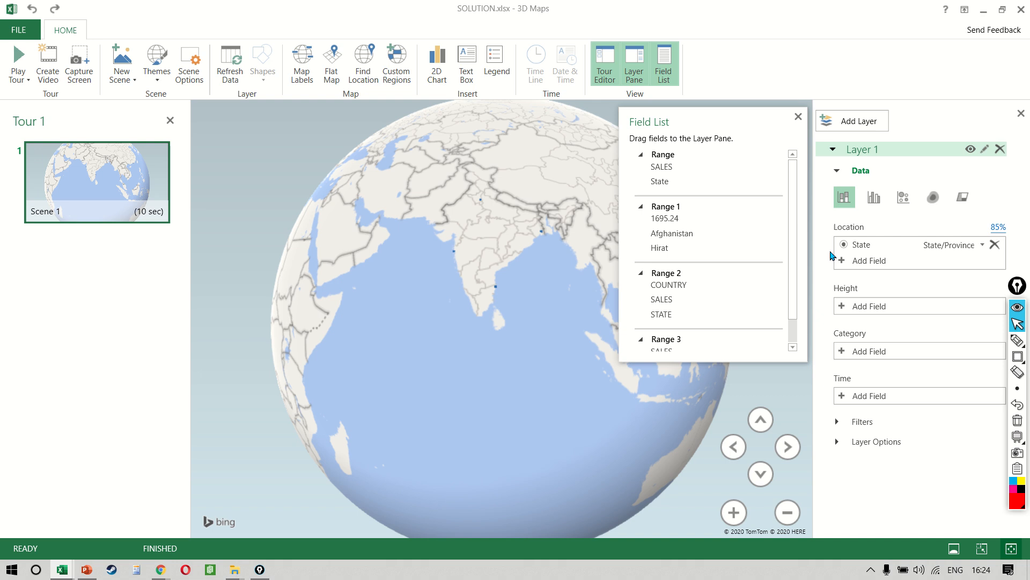
Add SALES as Layer 1's height and go through the clustered column, bubble and heat map visualizations, ending on Region.
{"action": "left_click", "coordinate": [877, 307]}
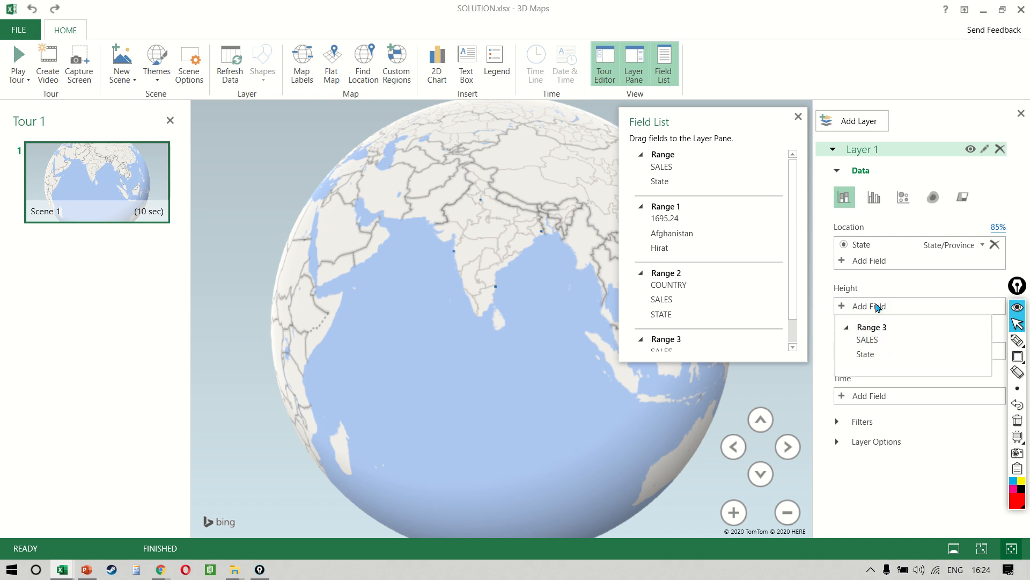
{"action": "left_click", "coordinate": [873, 340]}
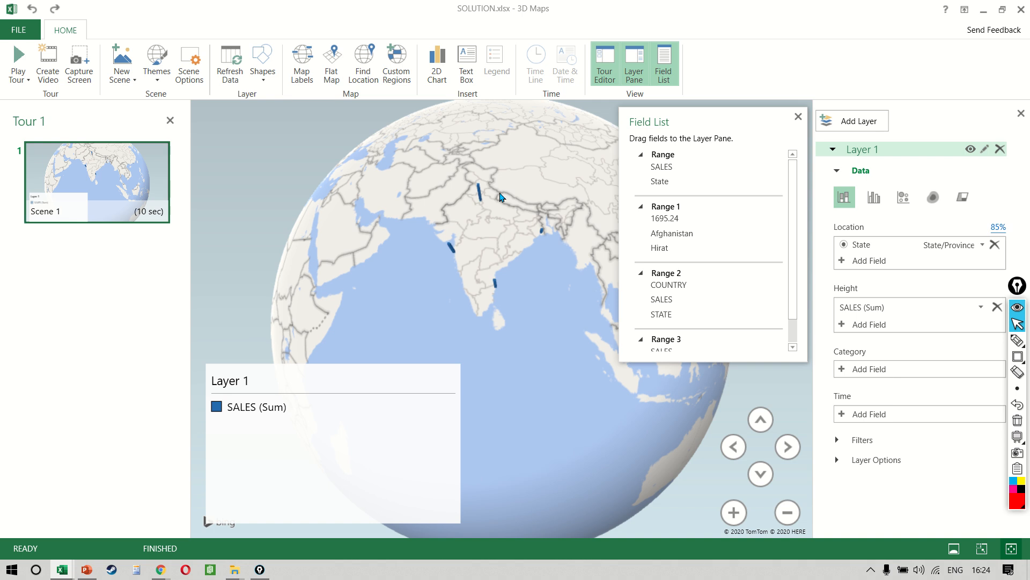
{"action": "left_click", "coordinate": [881, 205]}
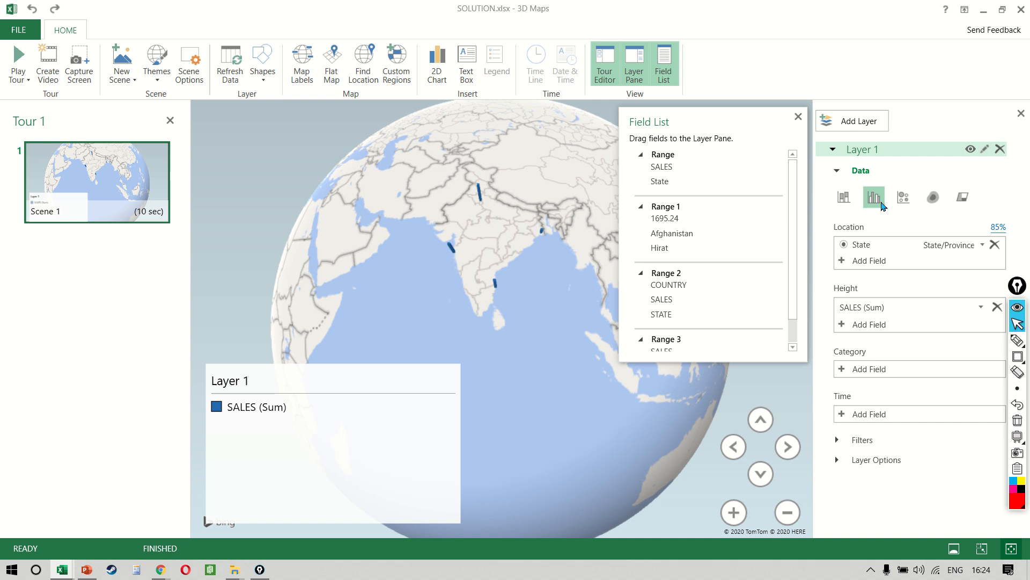
{"action": "left_click", "coordinate": [904, 198]}
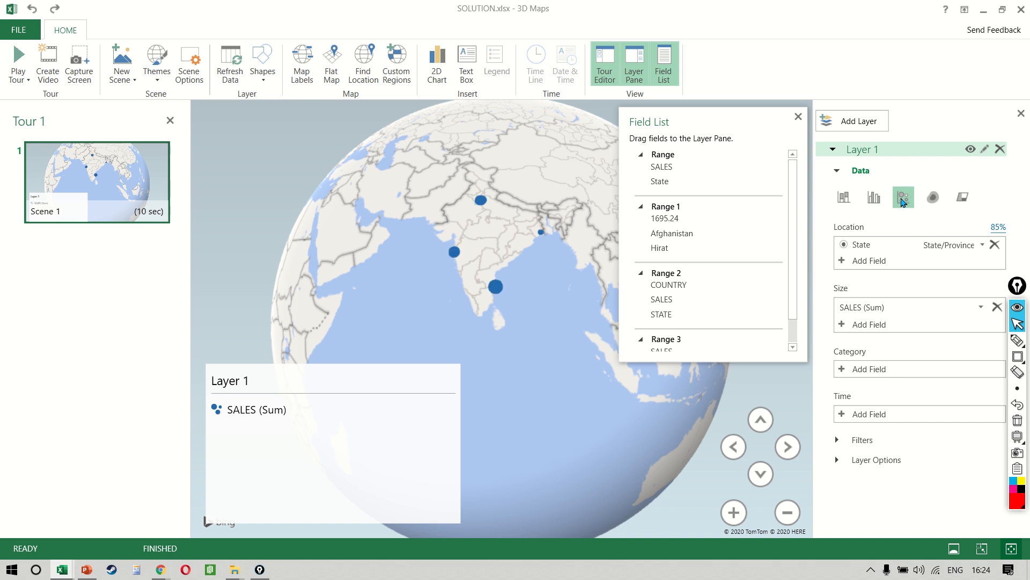
{"action": "left_click", "coordinate": [932, 200]}
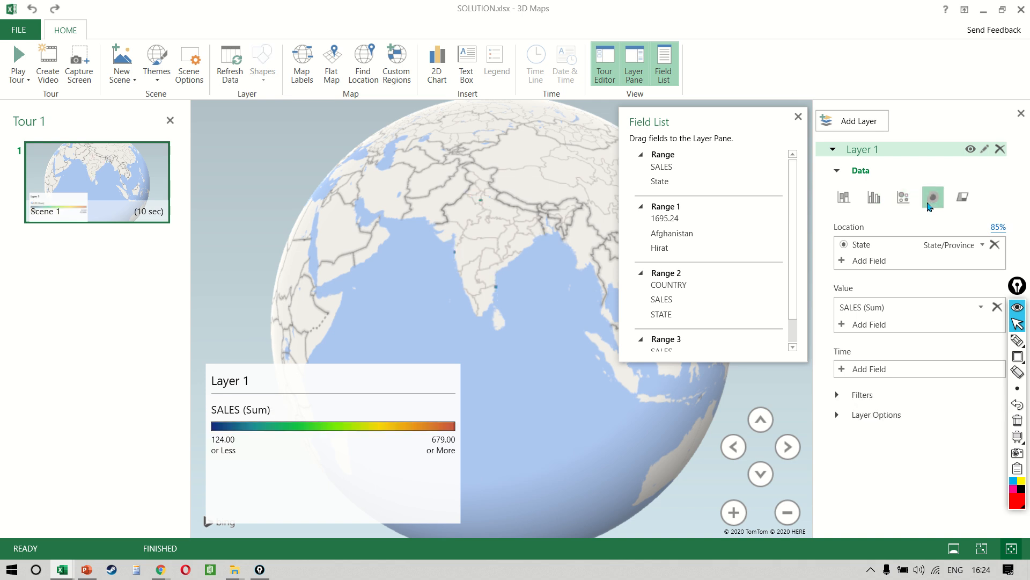
{"action": "left_click", "coordinate": [961, 207]}
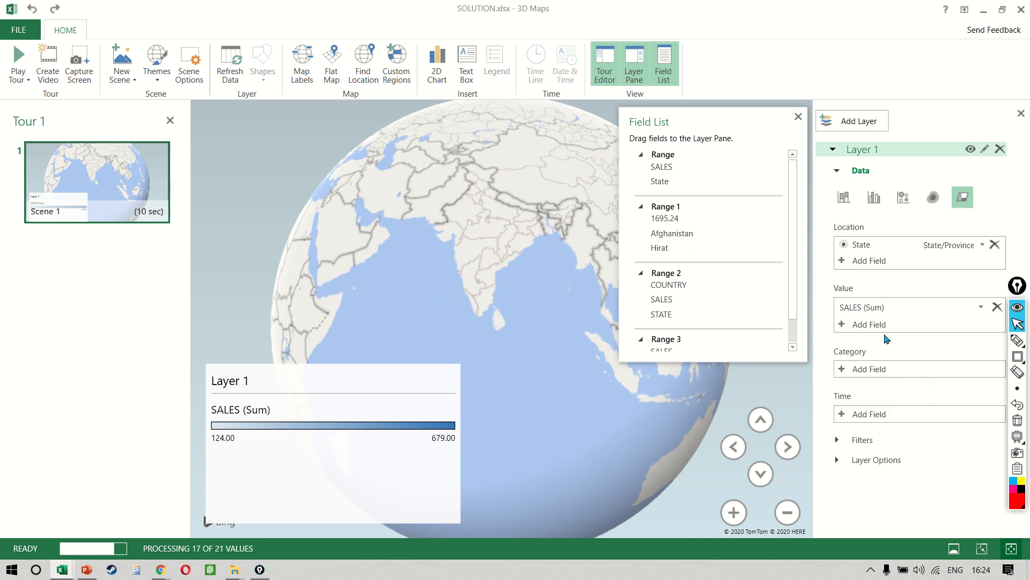
Examine the shaded US states on the globe, briefly previewing them on a flat map.
{"action": "left_click_drag", "start_coordinate": [433, 260], "coordinate": [678, 375]}
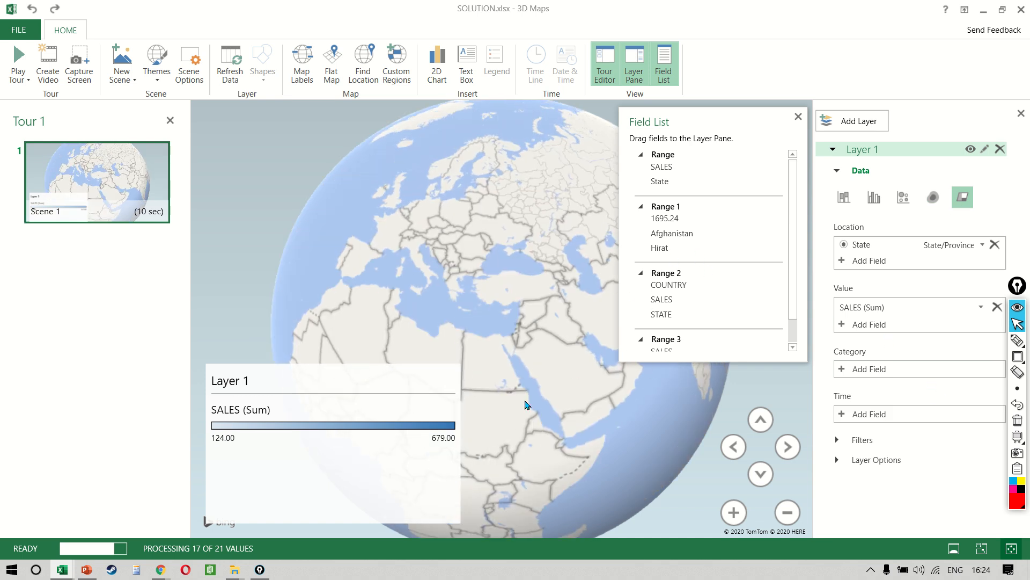
{"action": "left_click_drag", "start_coordinate": [456, 252], "coordinate": [816, 349]}
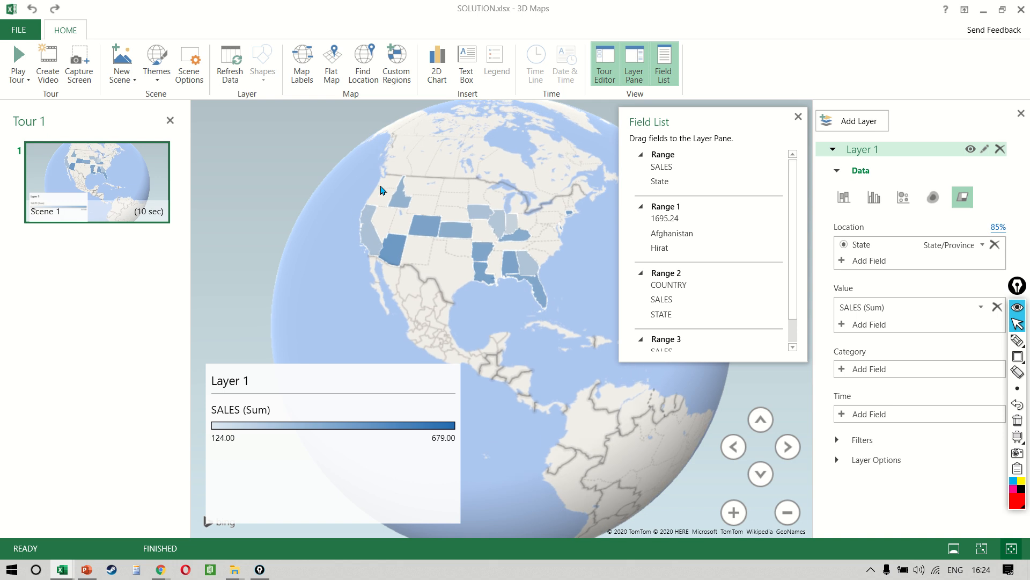
{"action": "scroll", "coordinate": [490, 255], "scroll_direction": "up", "scroll_amount": 3}
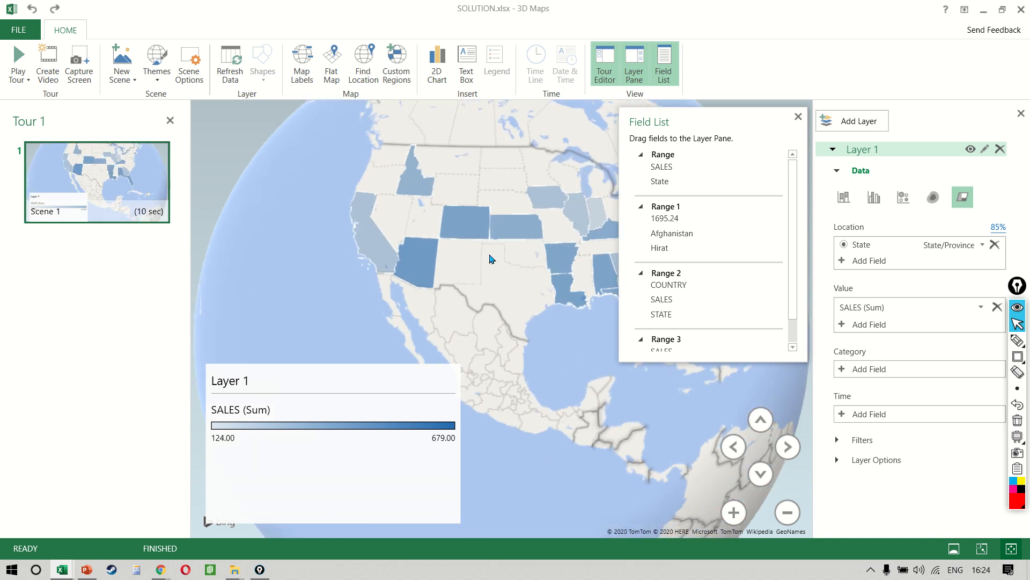
{"action": "left_click_drag", "start_coordinate": [490, 255], "coordinate": [463, 277]}
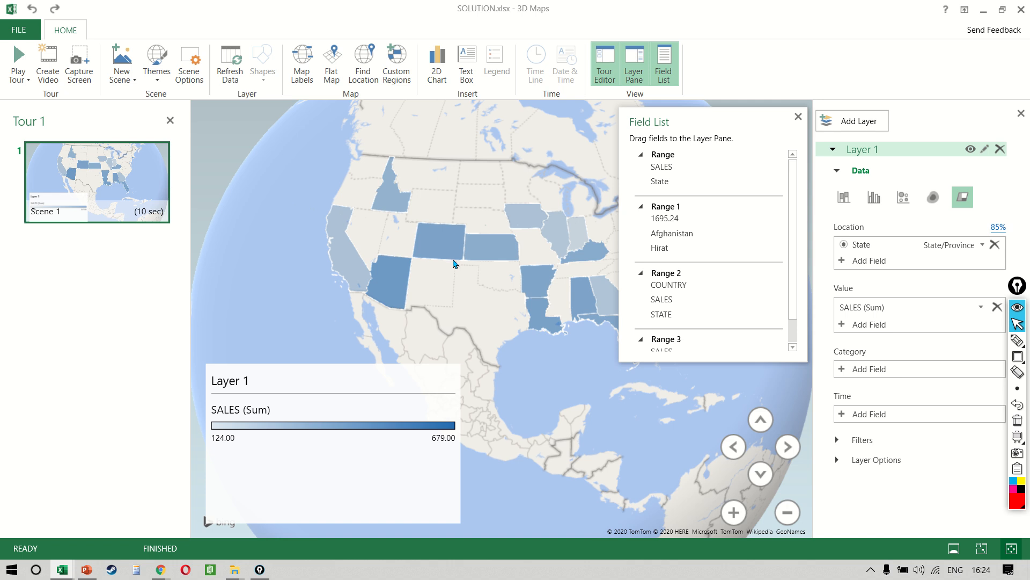
{"action": "left_click", "coordinate": [333, 63]}
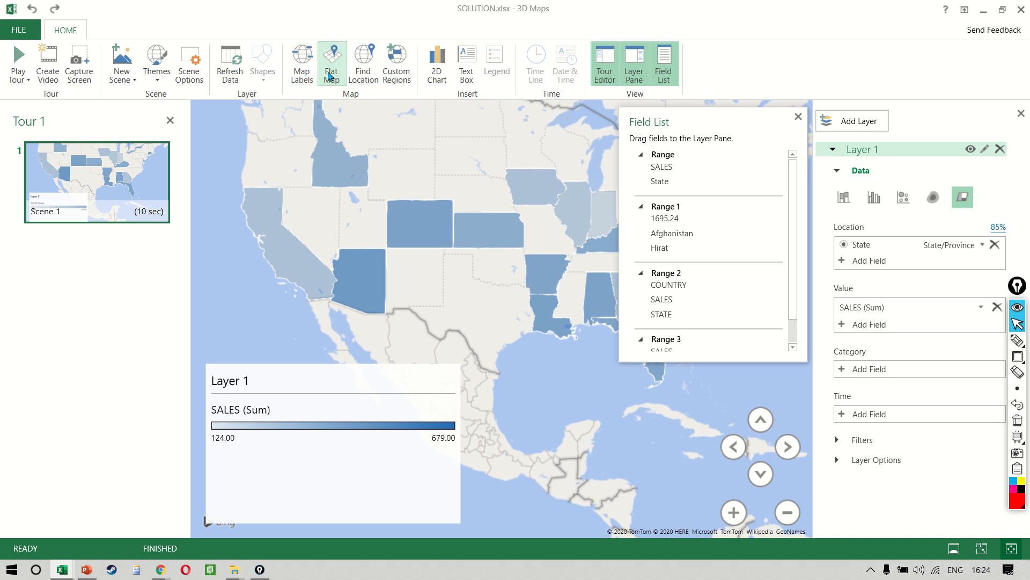
{"action": "left_click", "coordinate": [330, 75]}
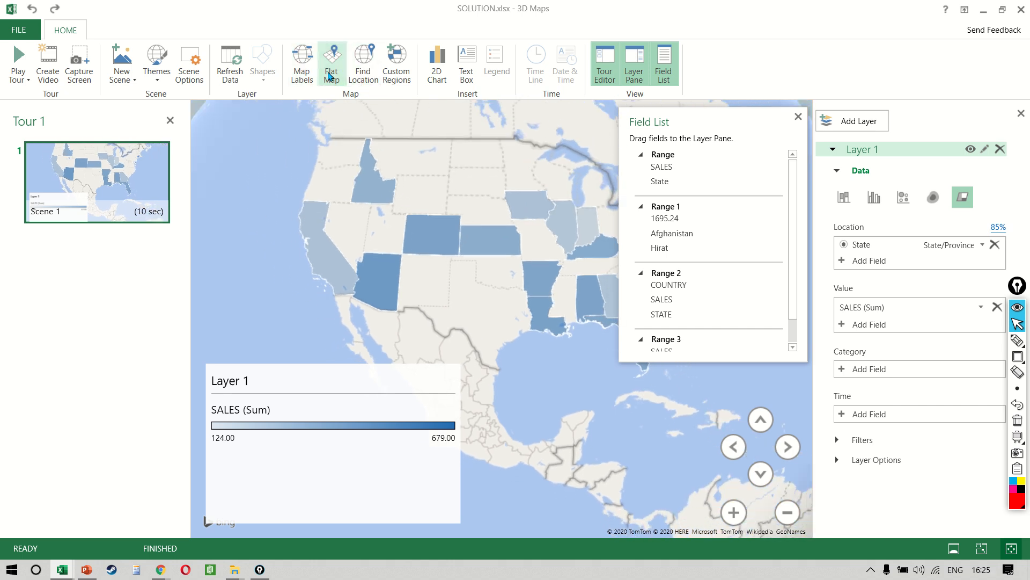
Replace State with the COUNTRY field from Range 2 as Layer 1's location.
{"action": "left_click", "coordinate": [787, 512]}
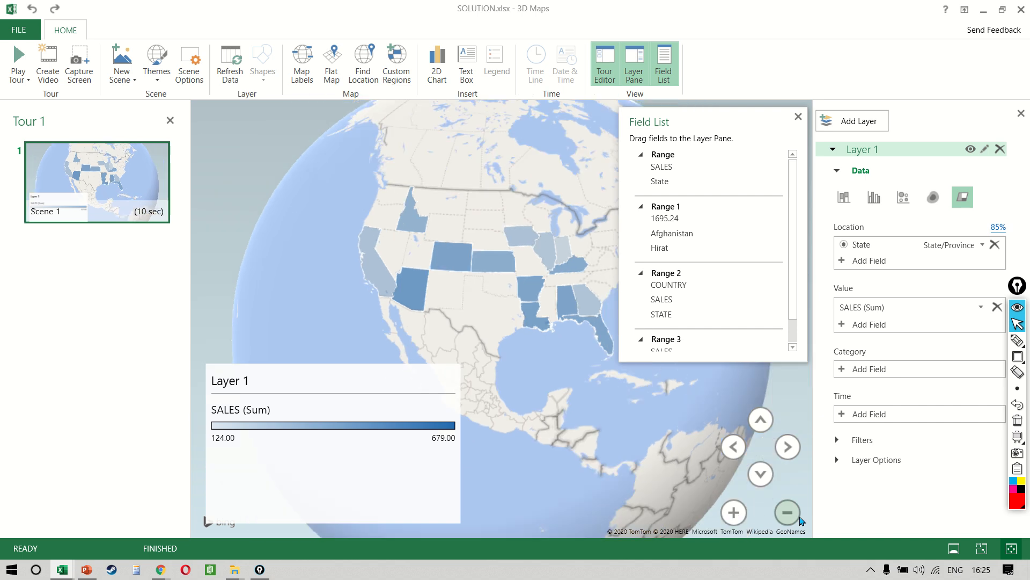
{"action": "left_click", "coordinate": [789, 446]}
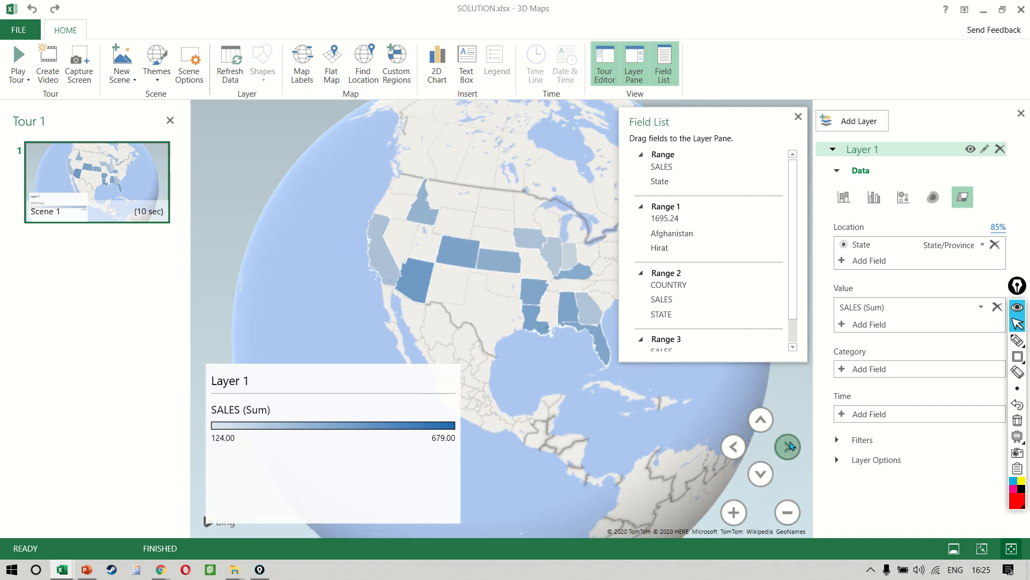
{"action": "left_click", "coordinate": [733, 446]}
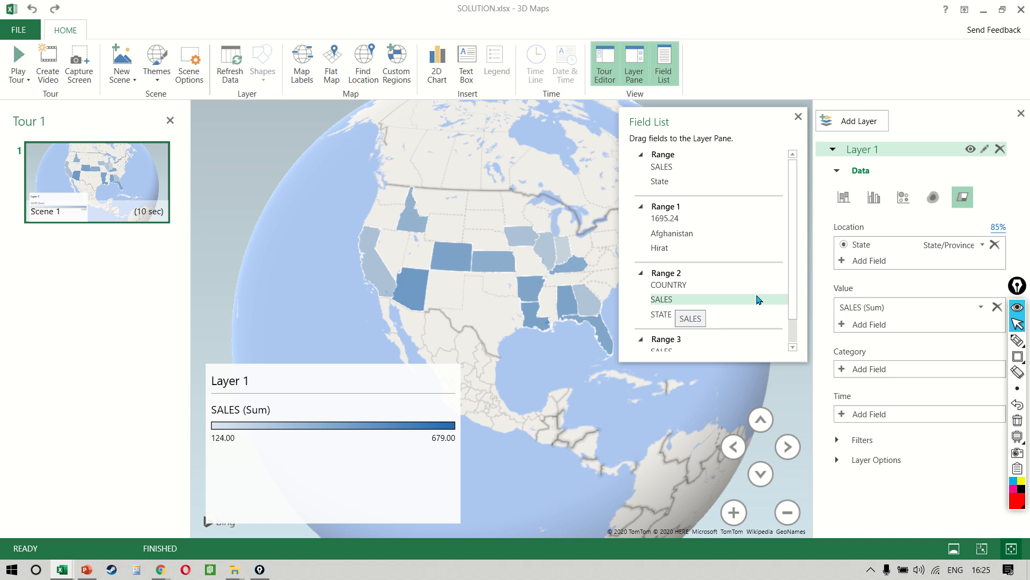
{"action": "left_click", "coordinate": [994, 245]}
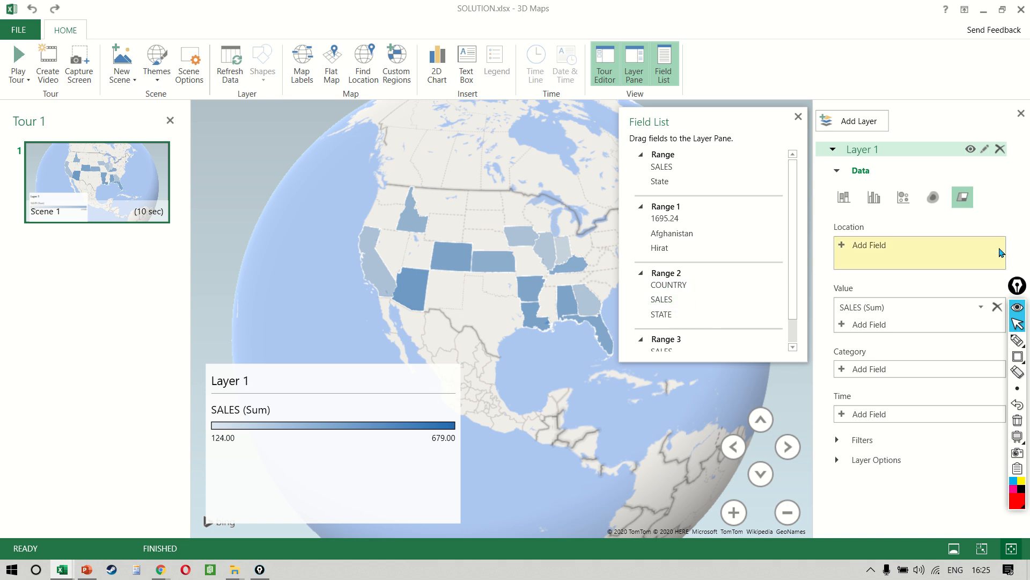
{"action": "mouse_move", "coordinate": [675, 287]}
{"action": "left_mouse_down"}
{"action": "mouse_move", "coordinate": [839, 272]}
{"action": "mouse_move", "coordinate": [883, 255]}
{"action": "left_mouse_up"}
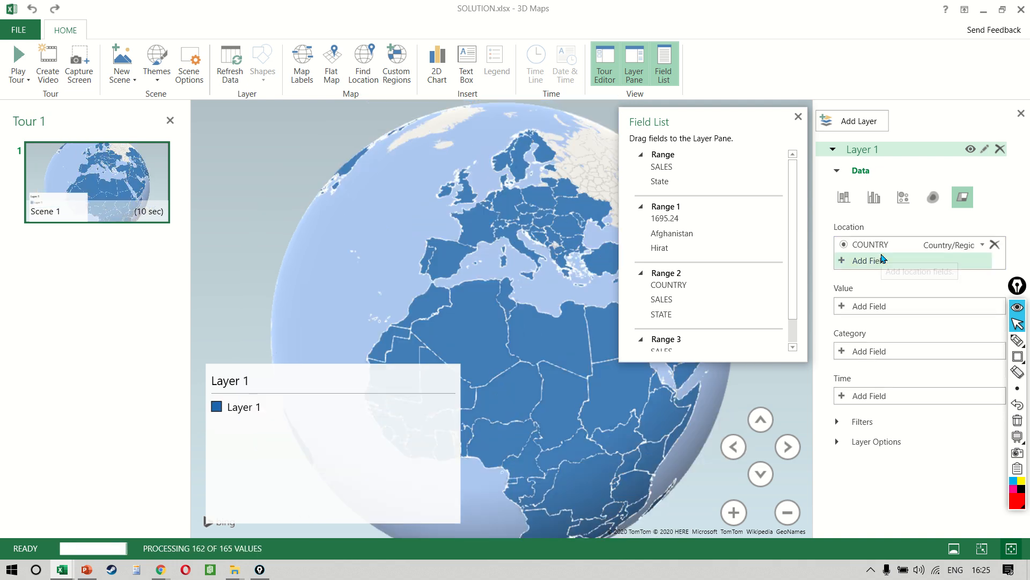
Switch to the Excel worksheet to review the COUNTRY and STATE entries in G5:H26, and return to 3D Maps.
{"action": "key", "text": "alt+Tab"}
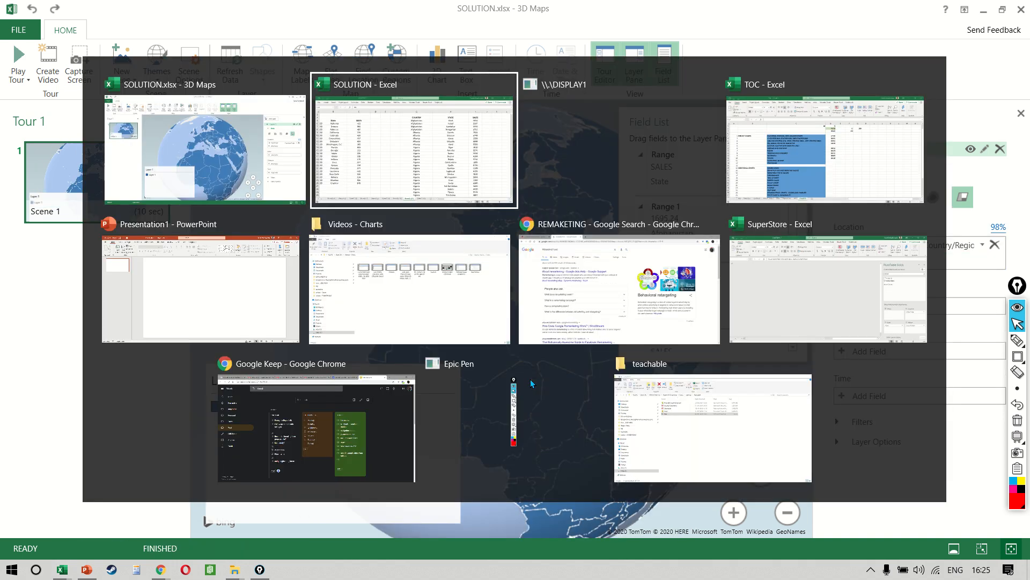
{"action": "left_click_drag", "start_coordinate": [593, 132], "coordinate": [797, 456]}
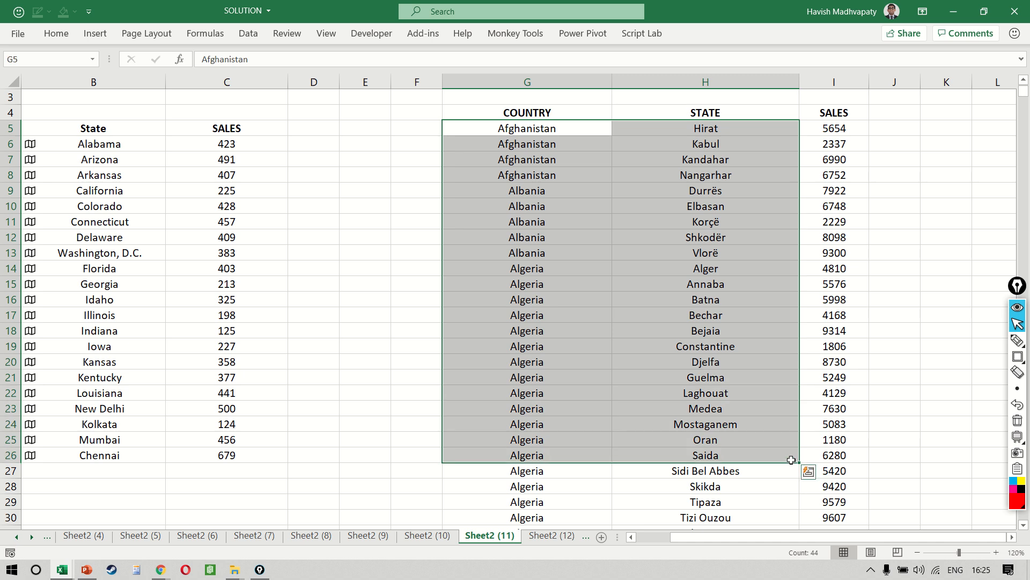
{"action": "key", "text": "alt+Tab"}
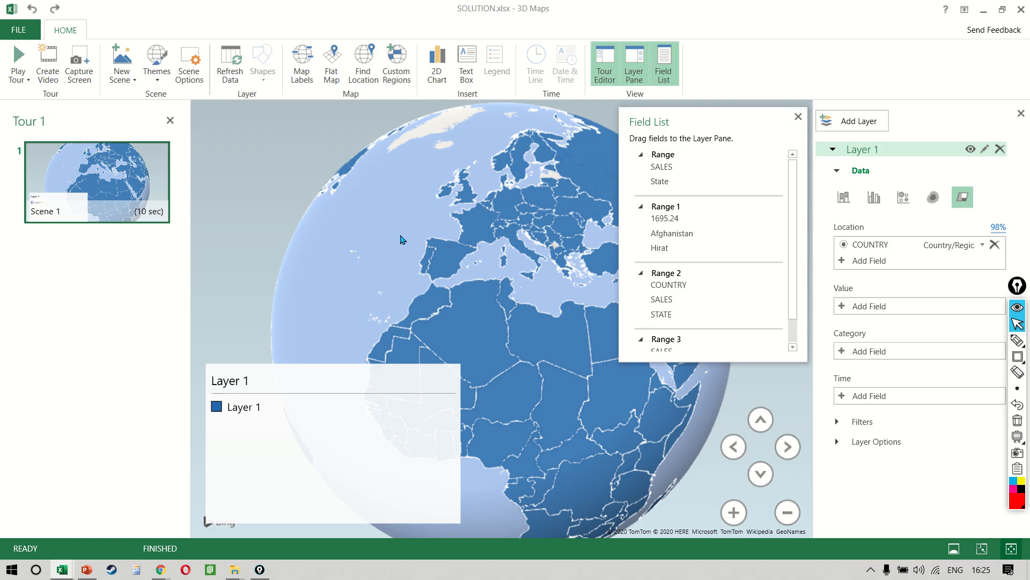
Add SALES from Range 2 as Layer 1's value and examine the shaded countries across Africa and Asia.
{"action": "left_click_drag", "start_coordinate": [535, 291], "coordinate": [362, 212]}
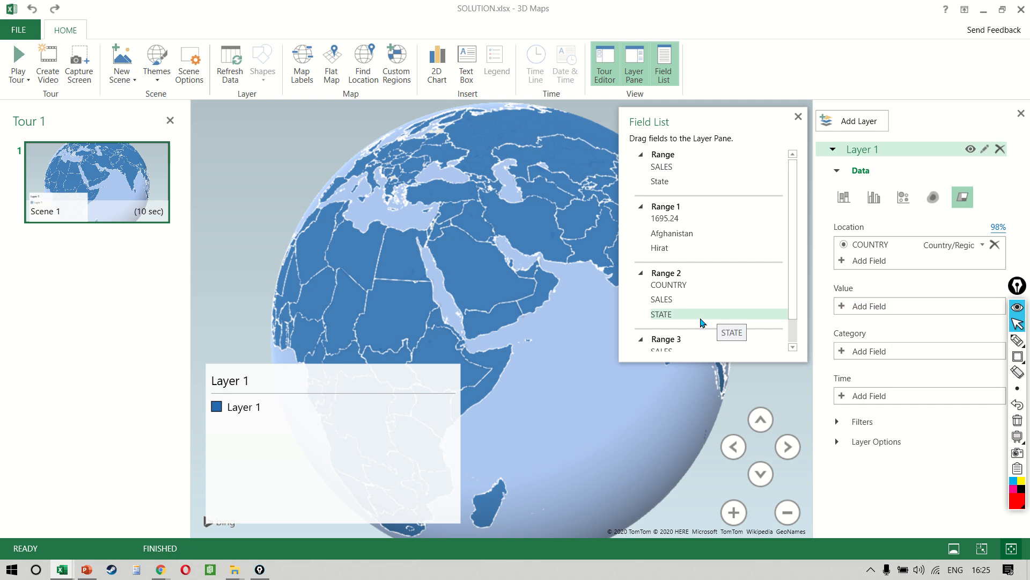
{"action": "left_click_drag", "start_coordinate": [708, 299], "coordinate": [826, 309]}
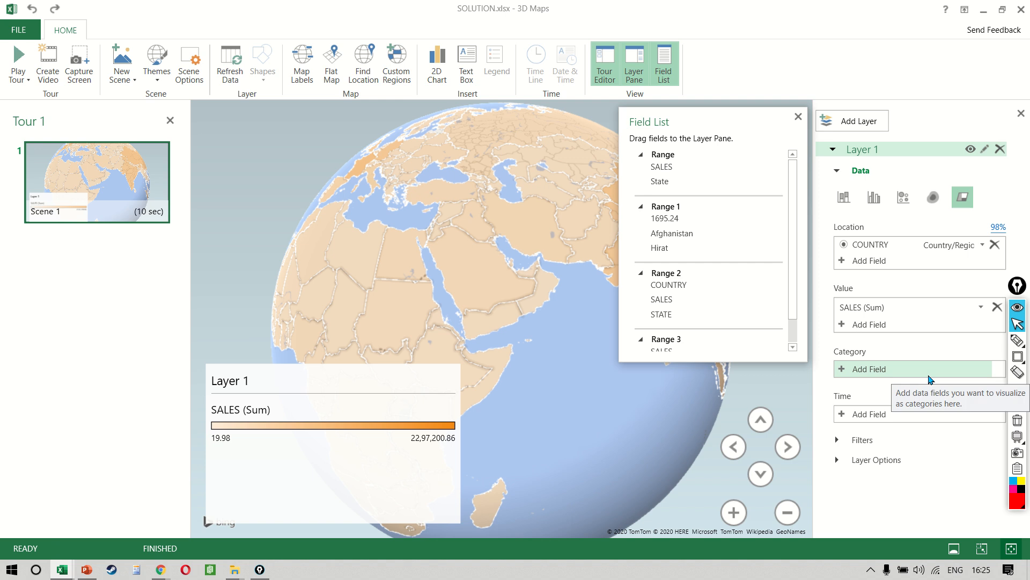
{"action": "left_click_drag", "start_coordinate": [586, 392], "coordinate": [461, 393]}
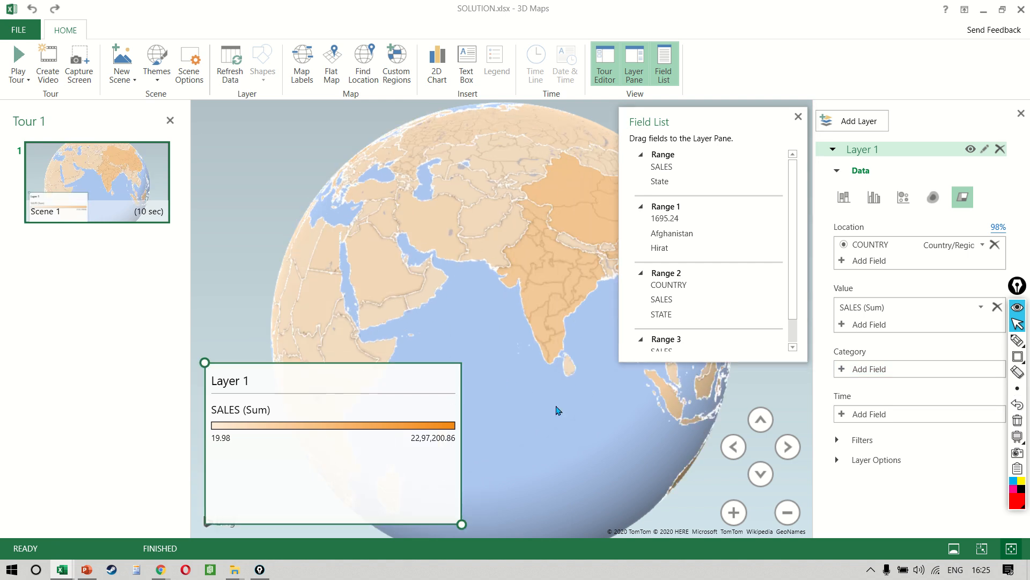
{"action": "left_click_drag", "start_coordinate": [624, 399], "coordinate": [519, 447]}
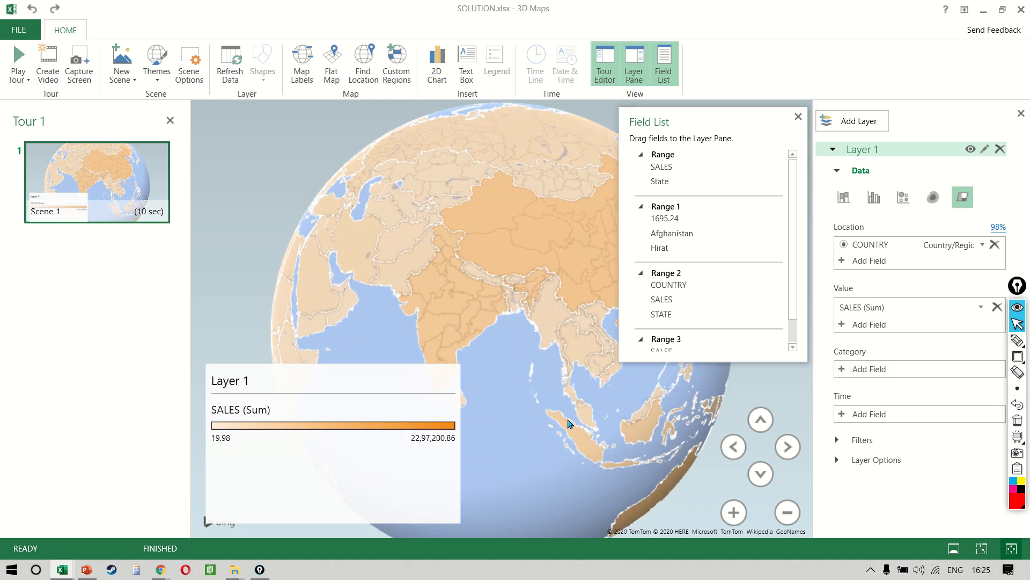
{"action": "left_click_drag", "start_coordinate": [569, 424], "coordinate": [640, 361]}
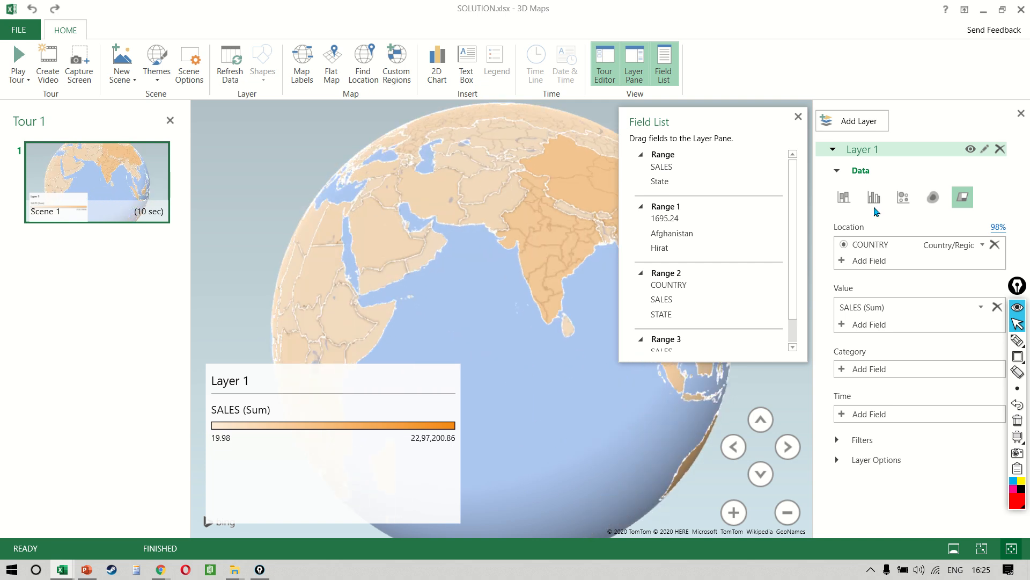
Close 3D Maps, select the whole COUNTRY, STATE and SALES range, and delete Tour 1 from the 3D Maps launcher.
{"action": "left_click", "coordinate": [1021, 113]}
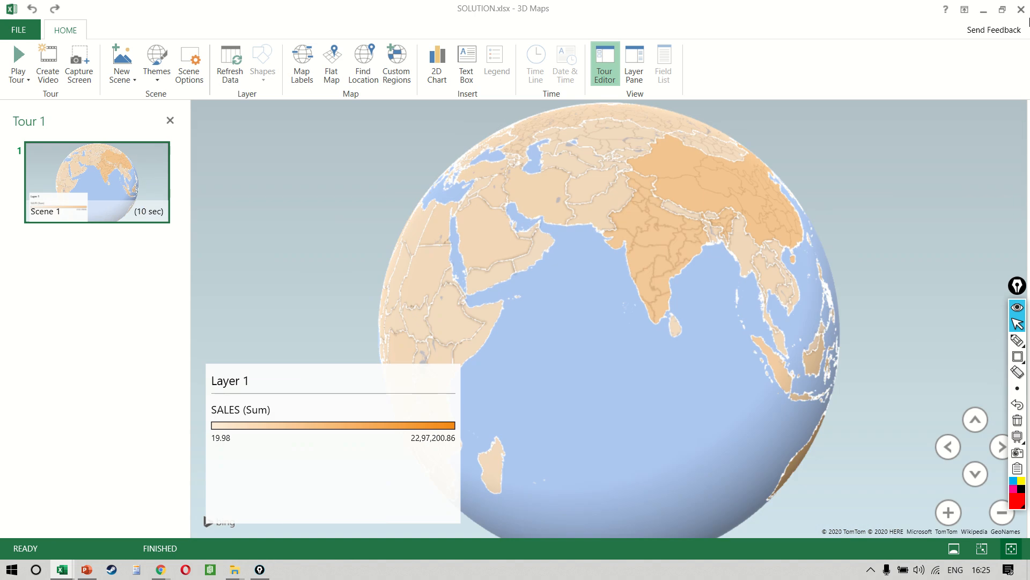
{"action": "left_click", "coordinate": [1019, 9]}
{"action": "left_click", "coordinate": [562, 263]}
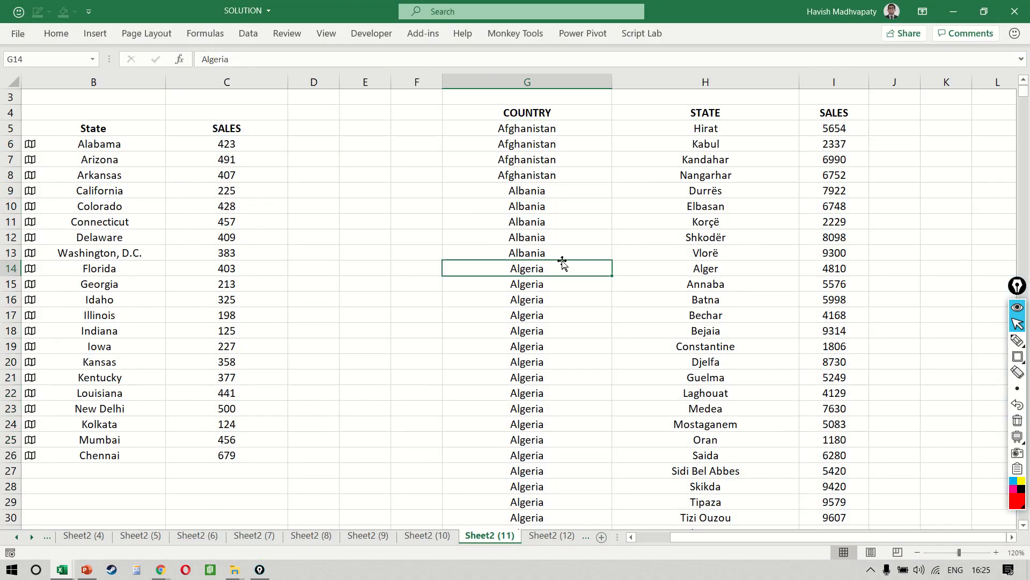
{"action": "key", "text": "ctrl+a"}
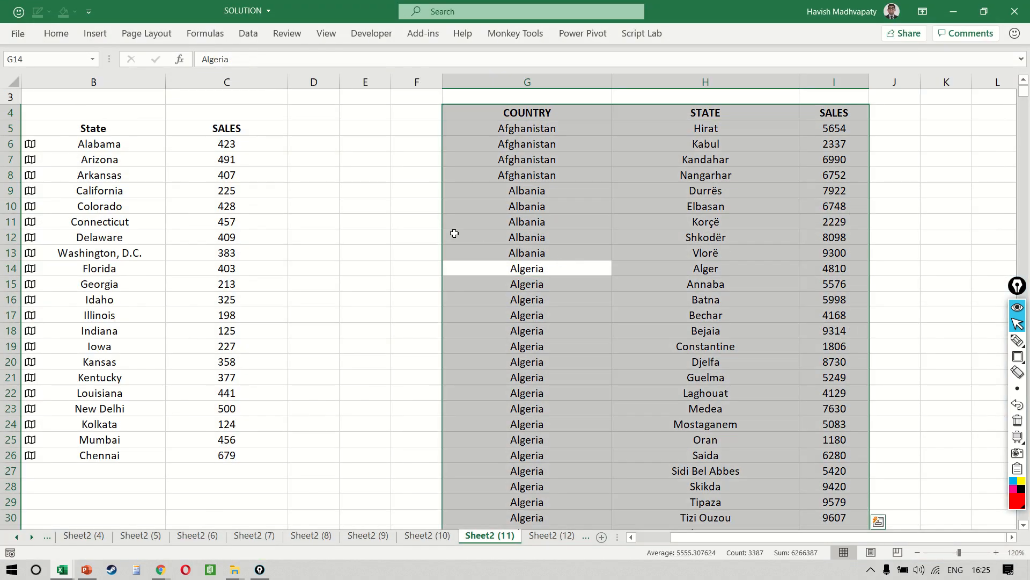
{"action": "key", "text": "alt+n"}
{"action": "left_click", "coordinate": [635, 63]}
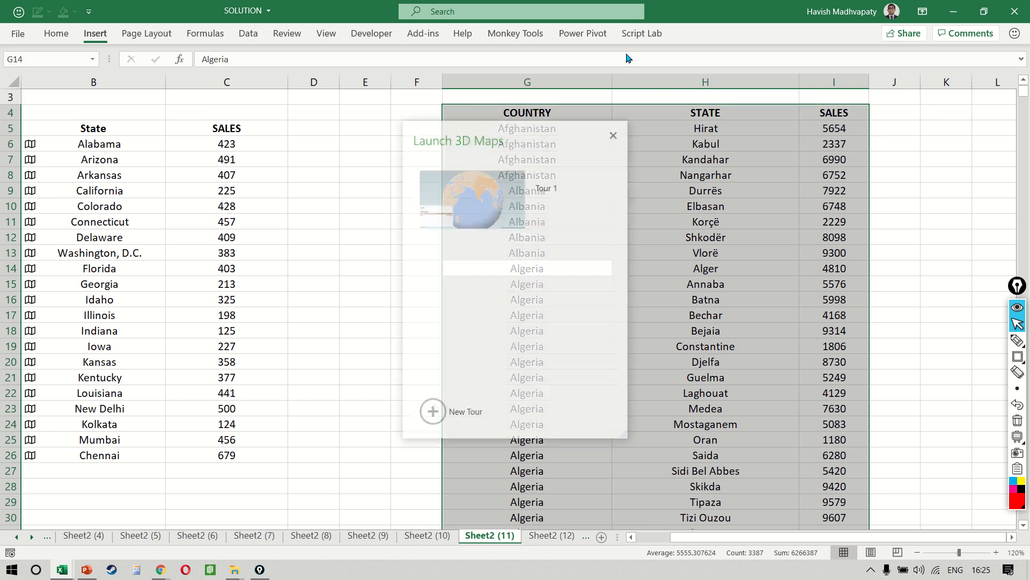
{"action": "left_click", "coordinate": [605, 175]}
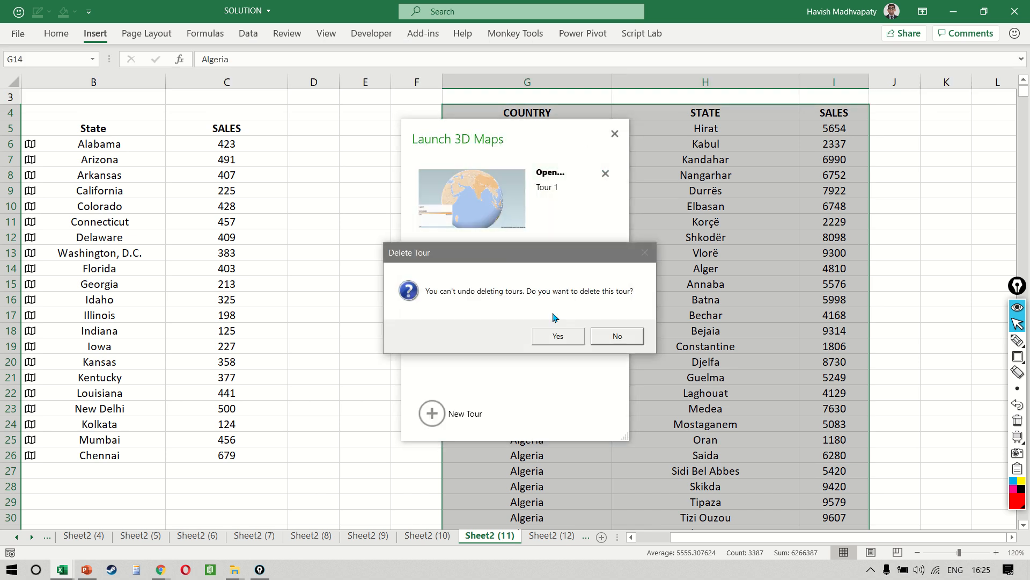
{"action": "left_click", "coordinate": [558, 337]}
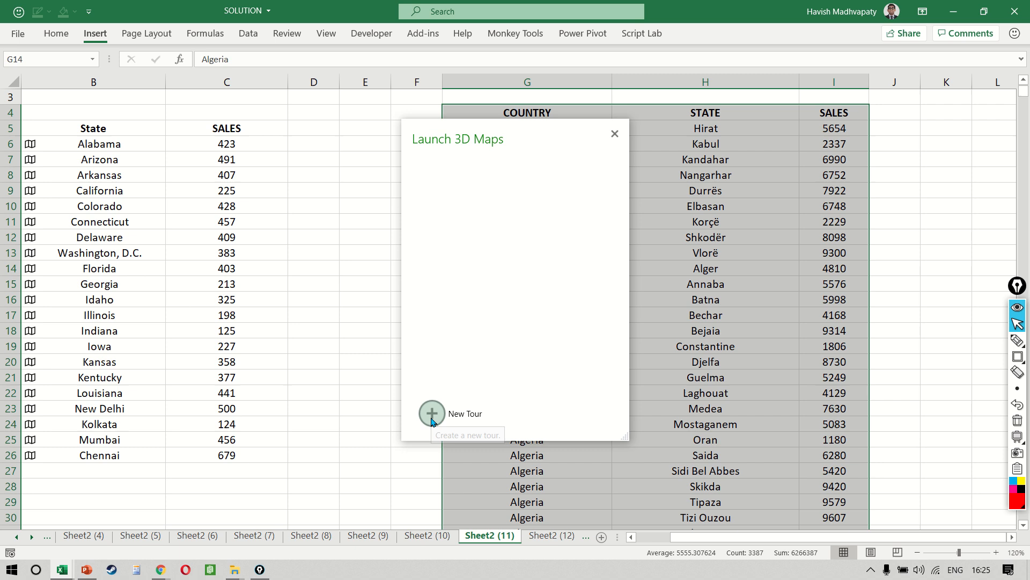
{"action": "left_click", "coordinate": [430, 415]}
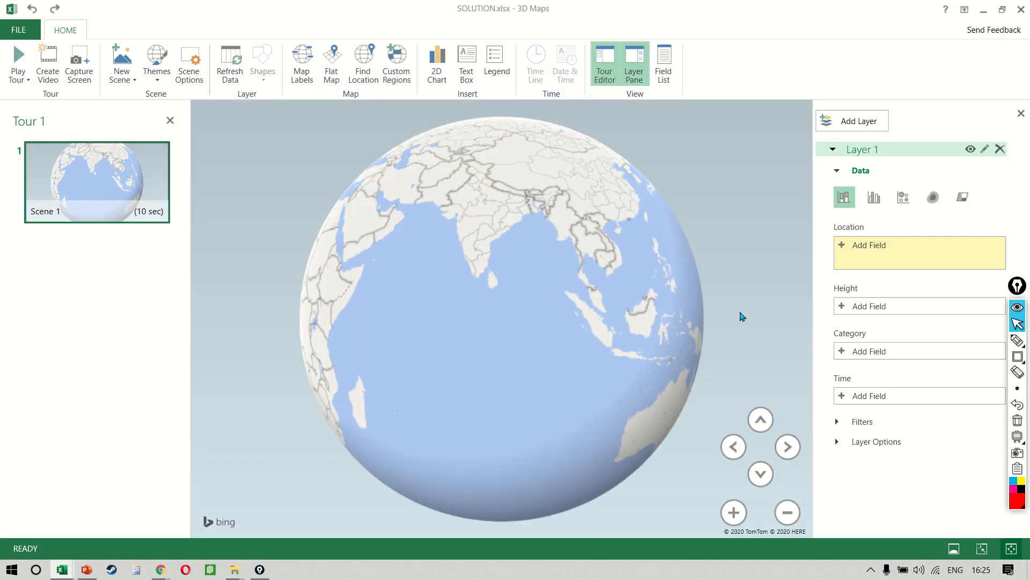
{"action": "left_click", "coordinate": [841, 245]}
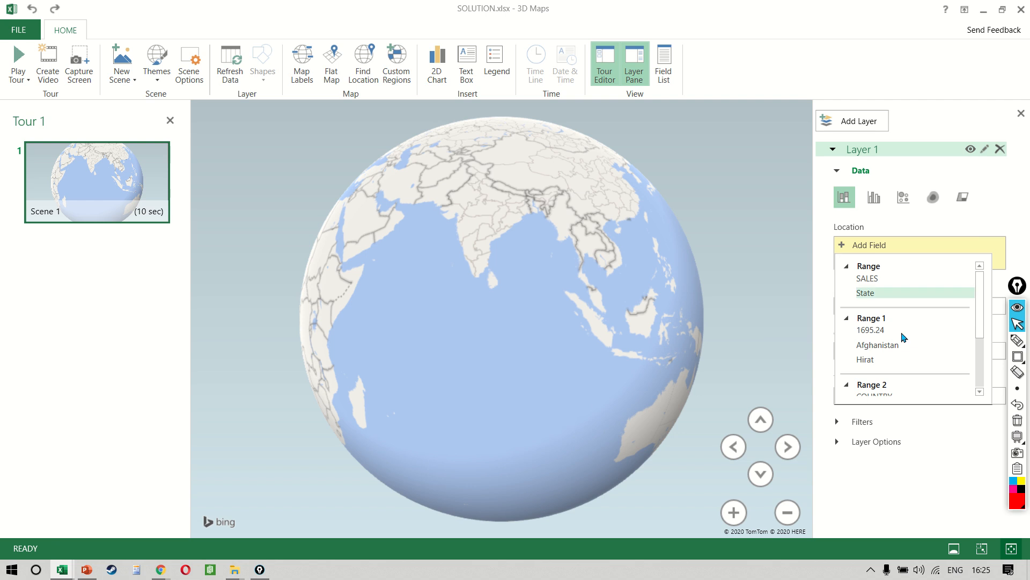
{"action": "scroll", "coordinate": [903, 337], "scroll_direction": "down", "scroll_amount": 3}
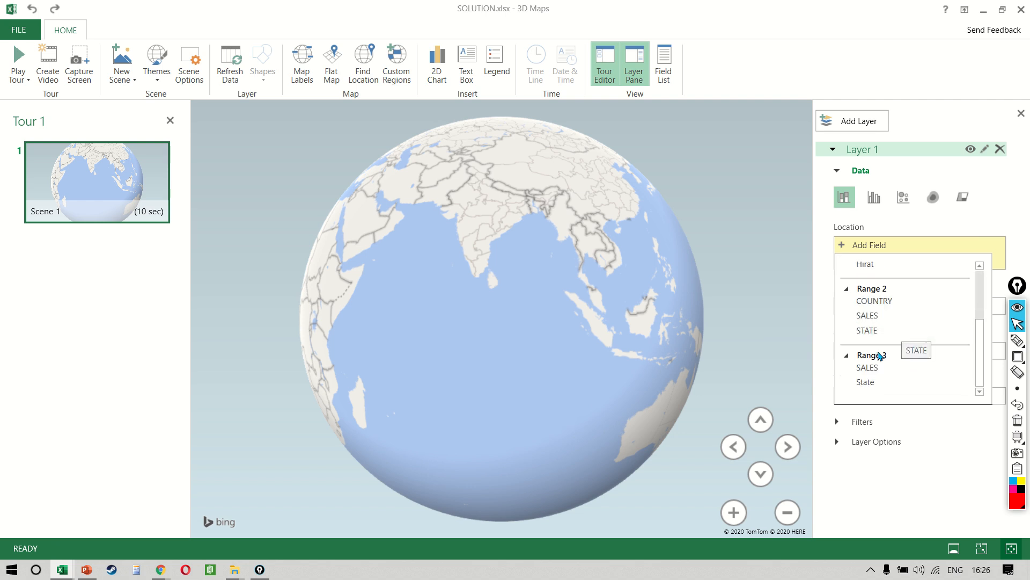
{"action": "scroll", "coordinate": [891, 284], "scroll_direction": "up", "scroll_amount": 3}
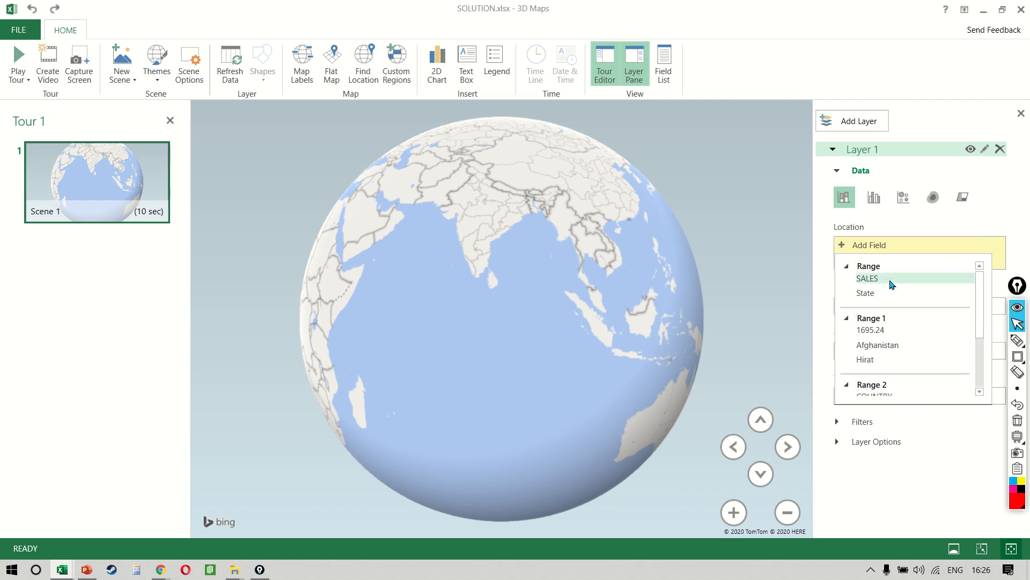
{"action": "left_click", "coordinate": [739, 222]}
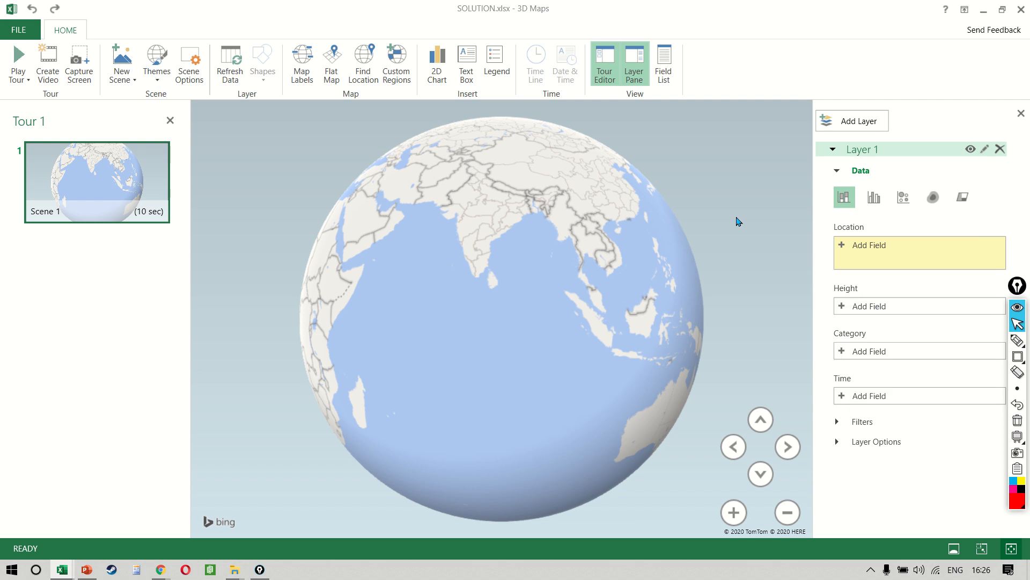
{"action": "left_click", "coordinate": [874, 200]}
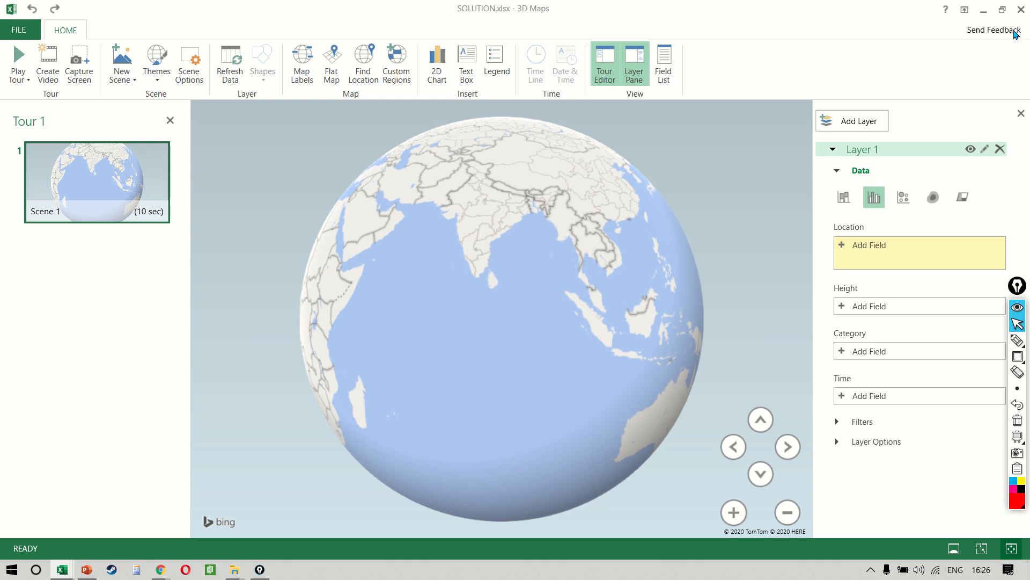
{"action": "left_click", "coordinate": [1022, 9]}
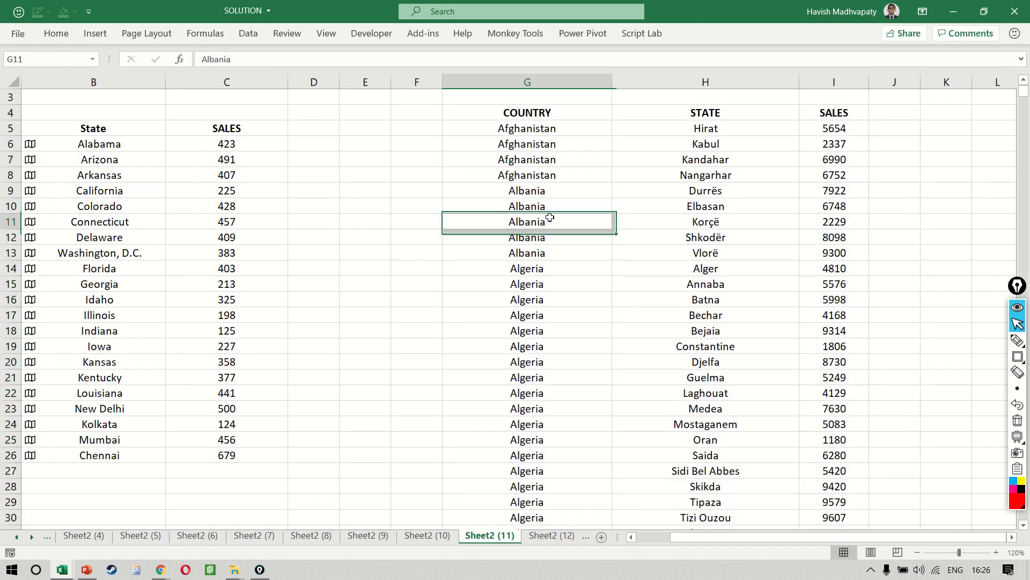
Convert the COUNTRY, STATE and SALES data in G4:I1132 into a table with headers.
{"action": "key", "text": "ctrl+Up"}
{"action": "key", "text": "ctrl+shift+Down"}
{"action": "key", "text": "shift+Right"}
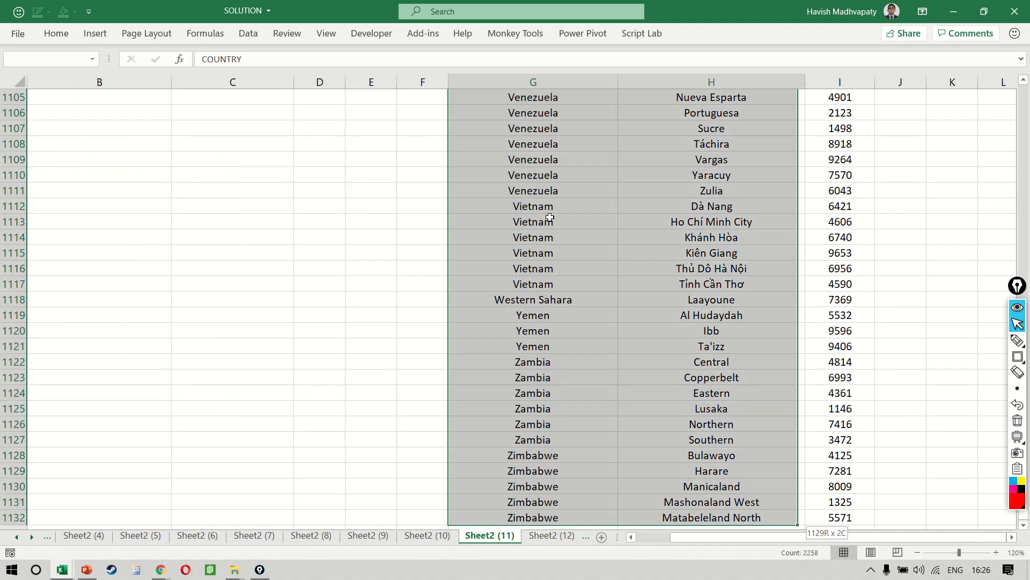
{"action": "key", "text": "shift+Right"}
{"action": "key", "text": "ctrl+t"}
{"action": "key", "text": "Return"}
{"action": "key", "text": "Up"}
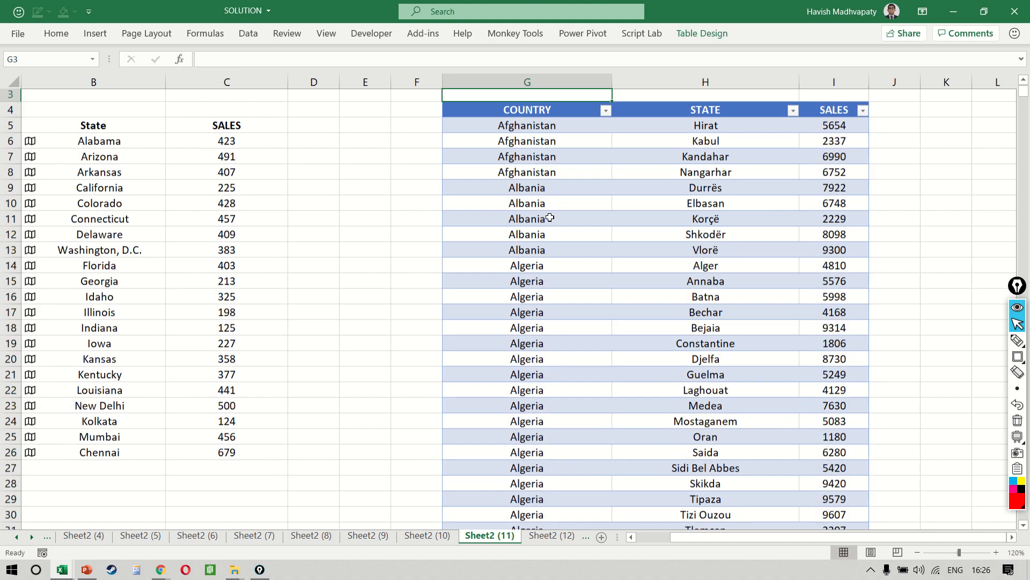
{"action": "key", "text": "Down"}
Relaunch 3D Maps from the table, deleting Tour 1 and creating a new tour.
{"action": "left_click", "coordinate": [100, 34]}
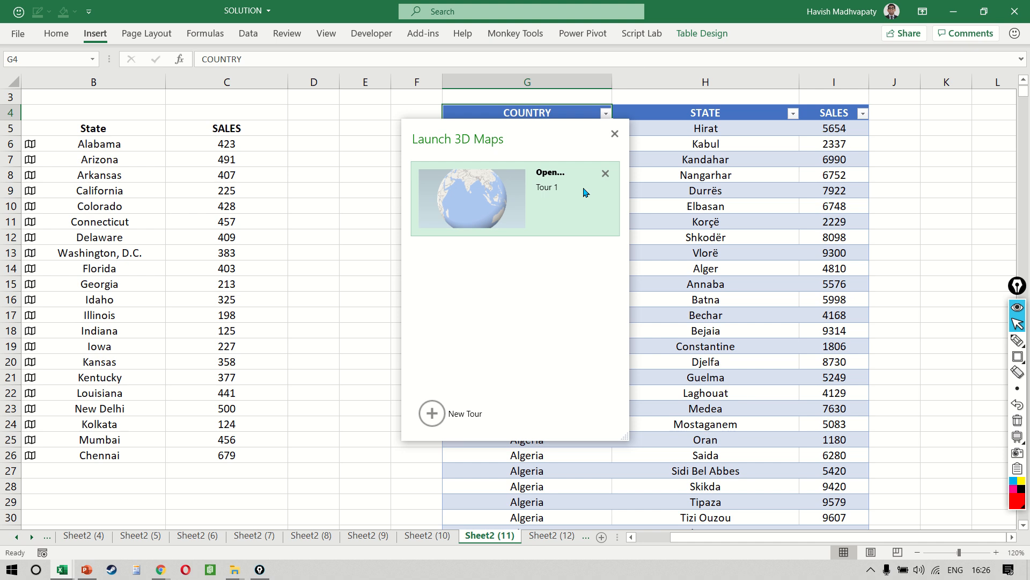
{"action": "left_click", "coordinate": [604, 175]}
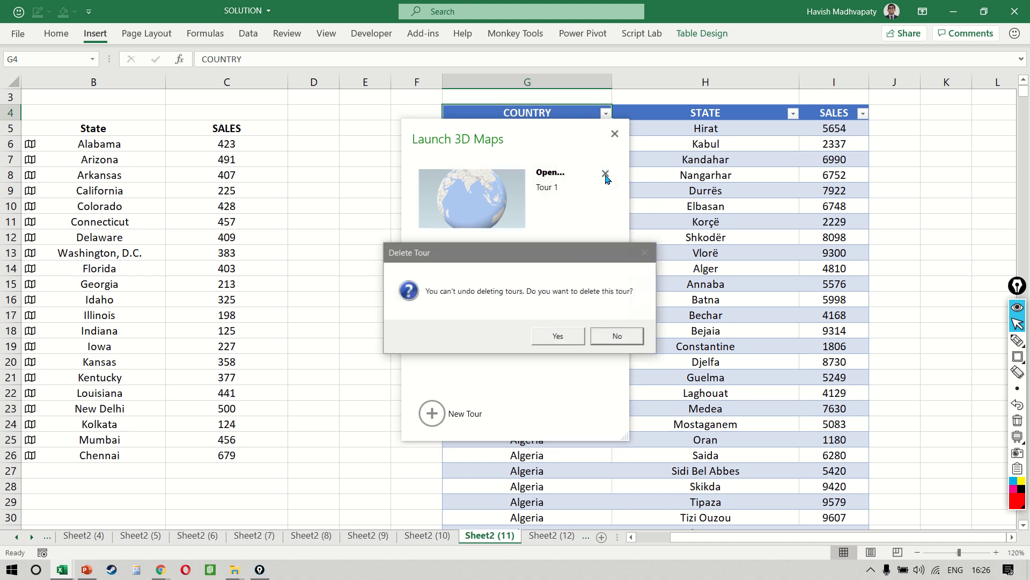
{"action": "left_click", "coordinate": [558, 336]}
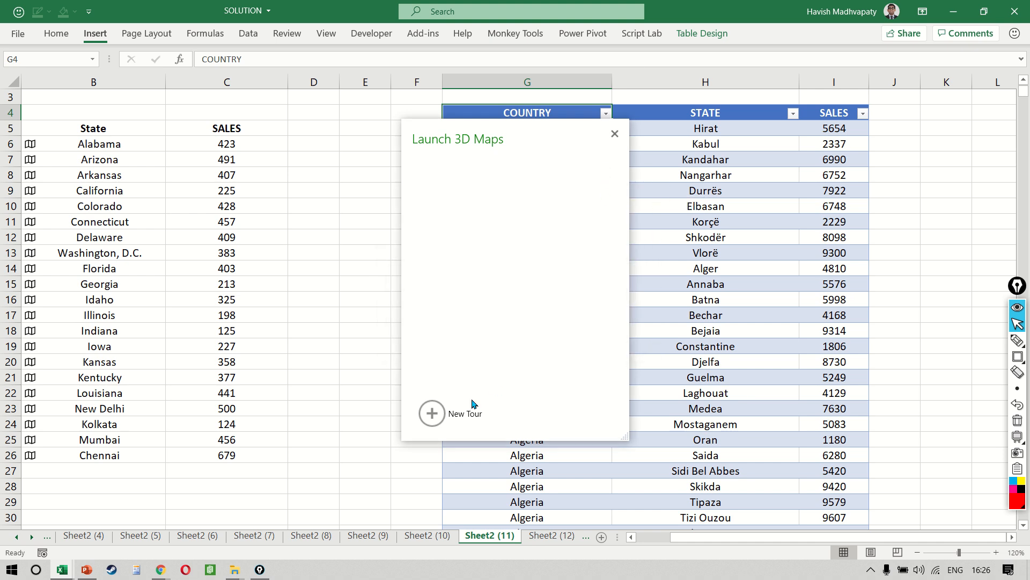
{"action": "left_click", "coordinate": [440, 415]}
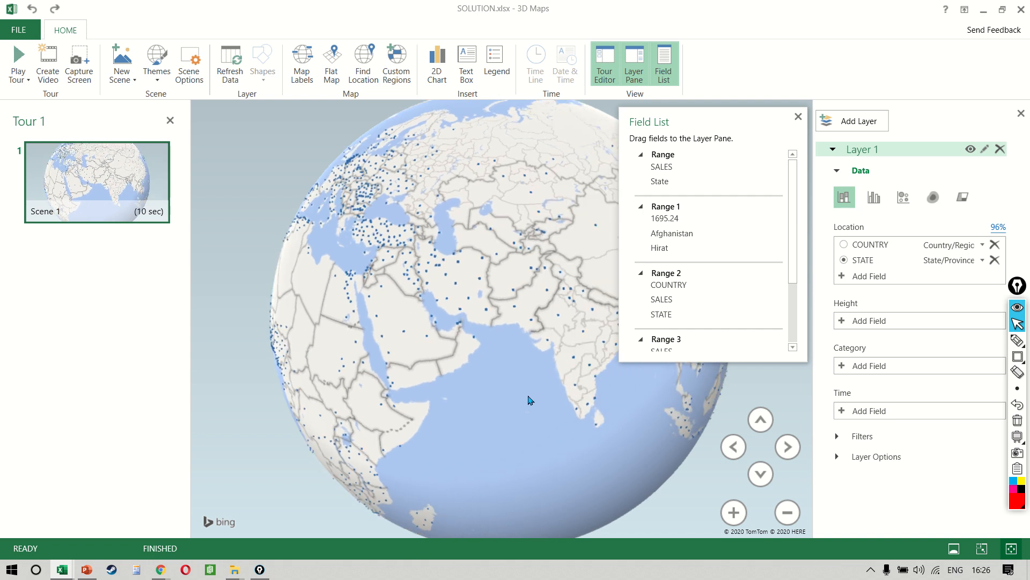
Compare COUNTRY and STATE as Layer 1's location level, ending on STATE, and add SALES from Table1 as the height.
{"action": "left_click_drag", "start_coordinate": [872, 251], "coordinate": [875, 253]}
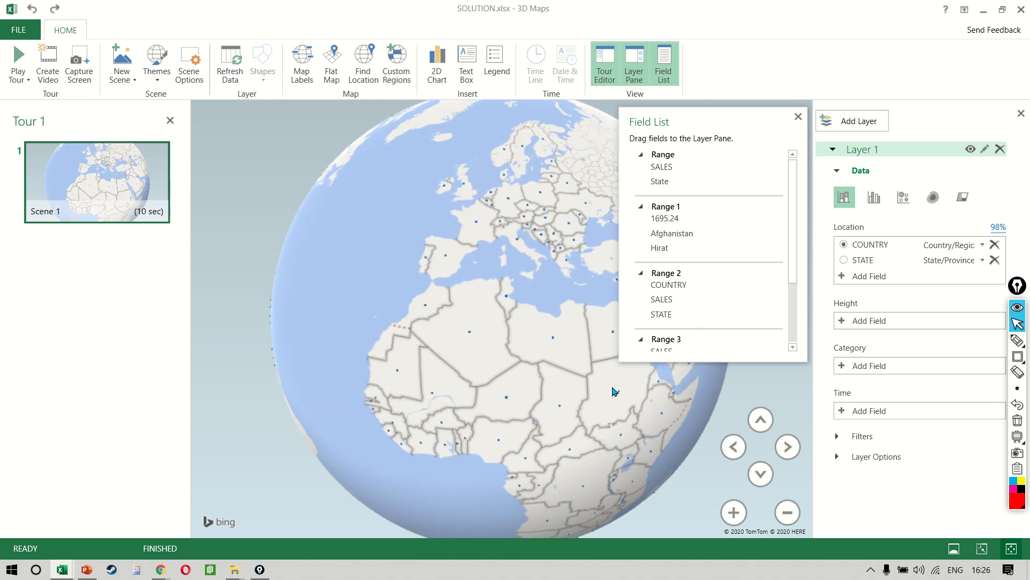
{"action": "left_click", "coordinate": [864, 262]}
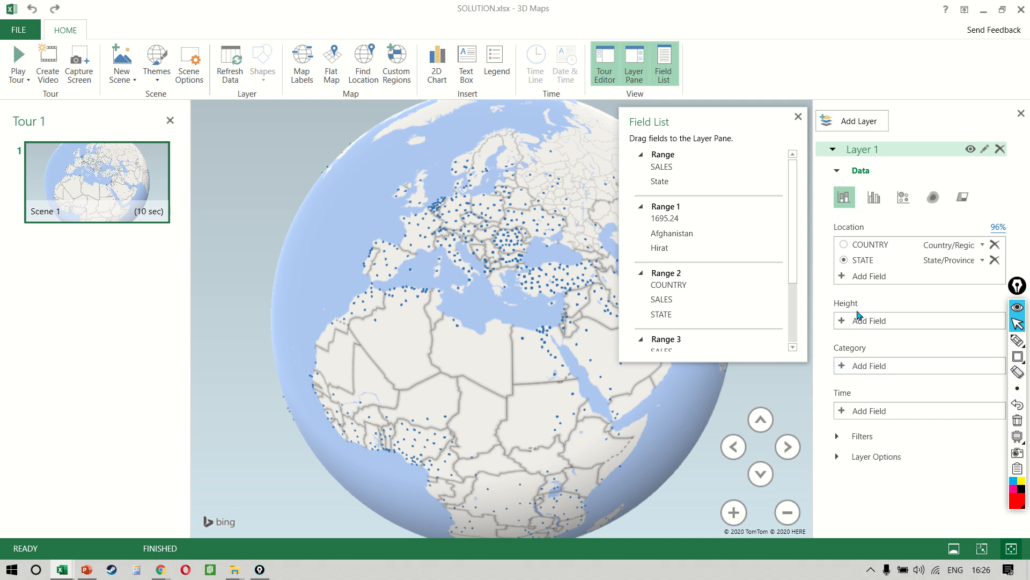
{"action": "left_click_drag", "start_coordinate": [690, 301], "coordinate": [889, 327]}
{"action": "left_click", "coordinate": [888, 325]}
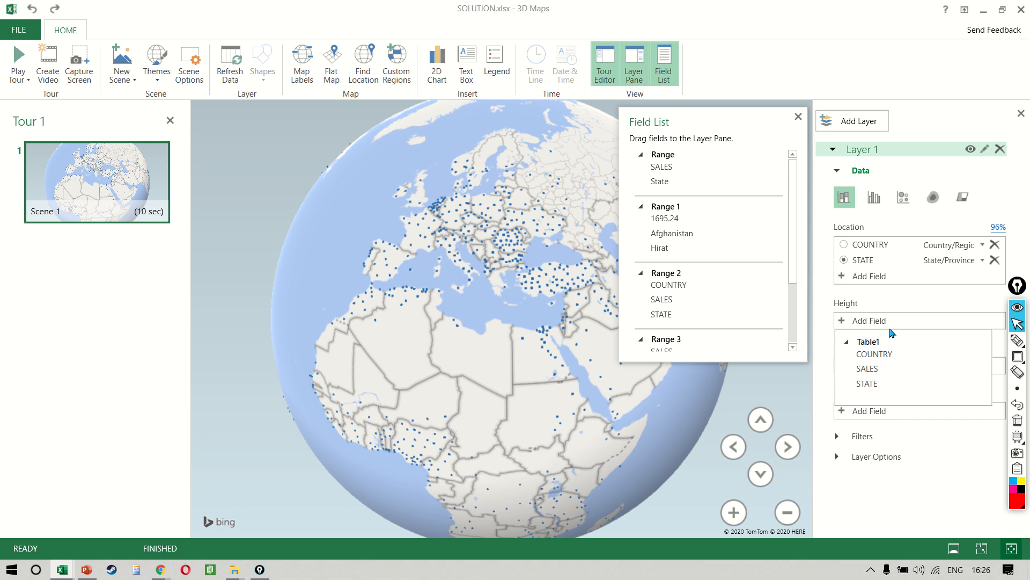
{"action": "left_click", "coordinate": [893, 369]}
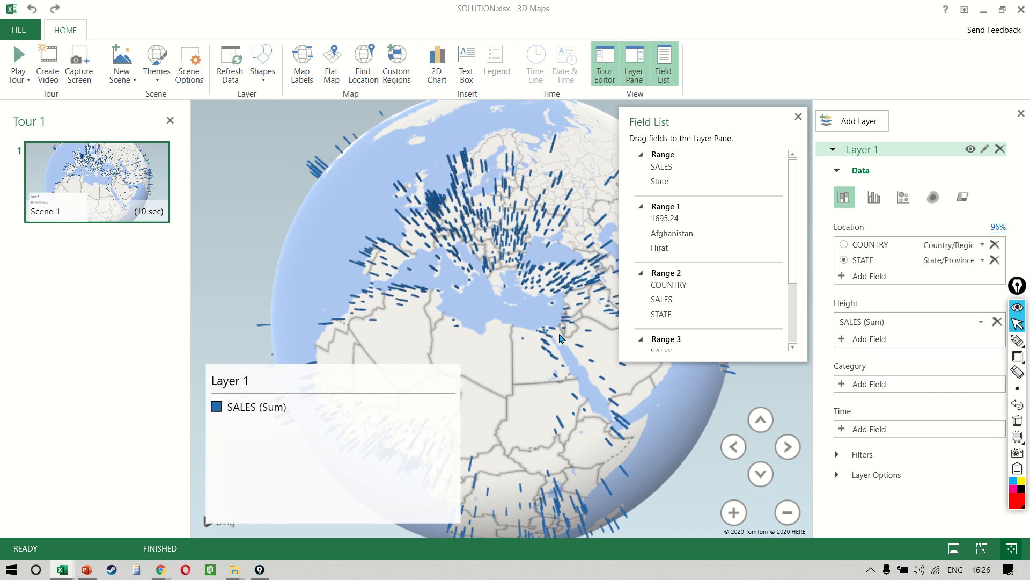
Inspect the sales columns around the Mediterranean, preview them as a heat map, and switch Layer 1 to the Region visualization.
{"action": "scroll", "coordinate": [448, 348], "scroll_direction": "up", "scroll_amount": 5}
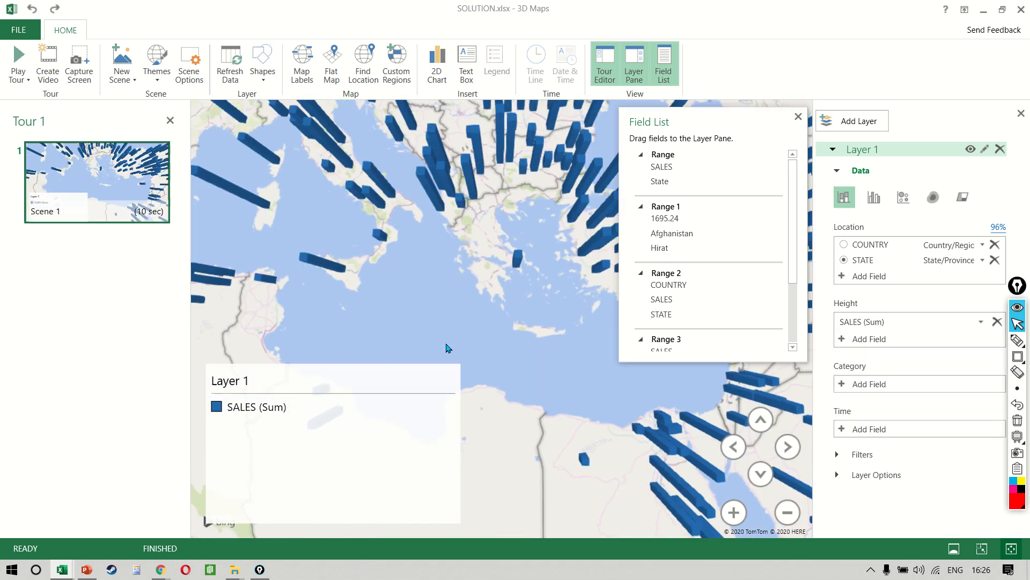
{"action": "left_click_drag", "start_coordinate": [449, 347], "coordinate": [540, 470]}
{"action": "left_click_drag", "start_coordinate": [549, 417], "coordinate": [337, 287]}
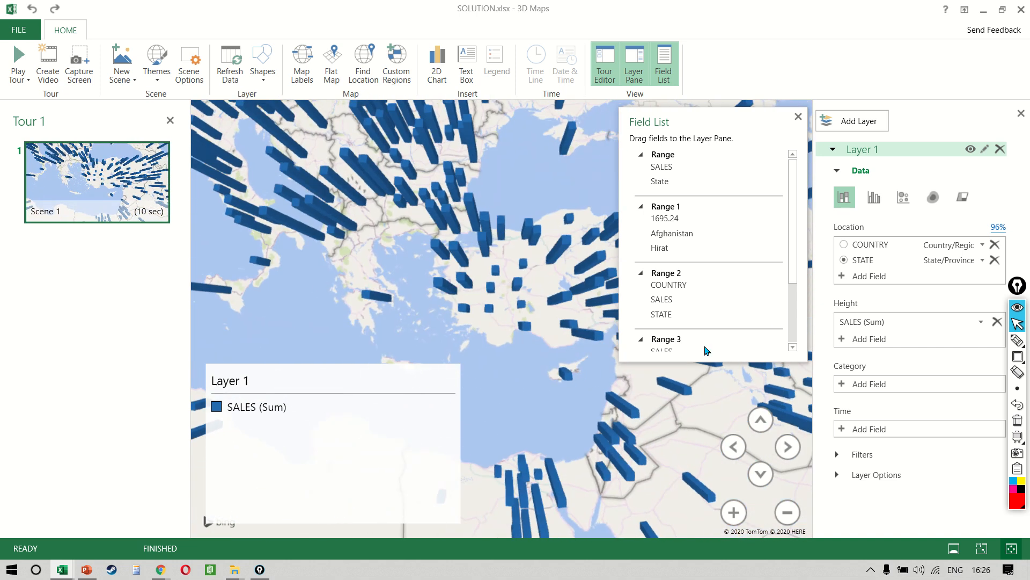
{"action": "left_click", "coordinate": [934, 197]}
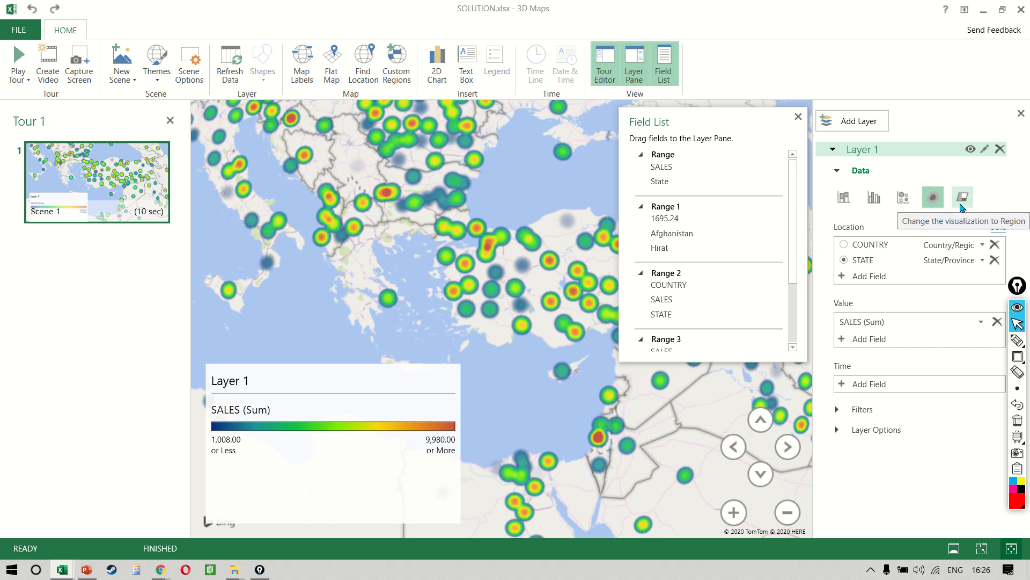
{"action": "left_click", "coordinate": [963, 198]}
Examine the state-level sales shading across the Middle East, Africa, South America and North America on the globe.
{"action": "left_click_drag", "start_coordinate": [524, 227], "coordinate": [396, 132]}
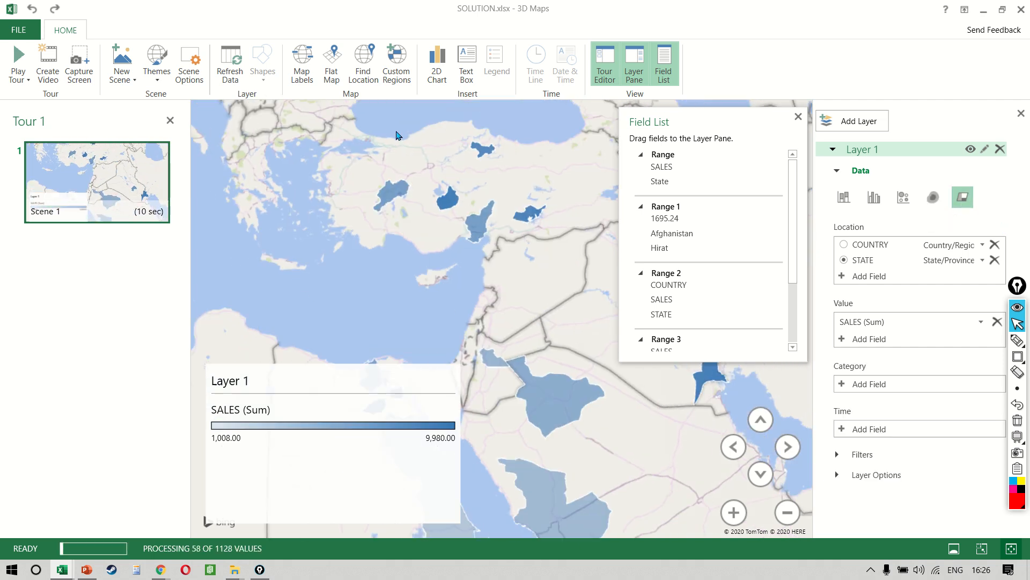
{"action": "scroll", "coordinate": [481, 274], "scroll_direction": "down", "scroll_amount": 5}
{"action": "left_click_drag", "start_coordinate": [481, 277], "coordinate": [585, 176]}
{"action": "scroll", "coordinate": [500, 278], "scroll_direction": "down", "scroll_amount": 4}
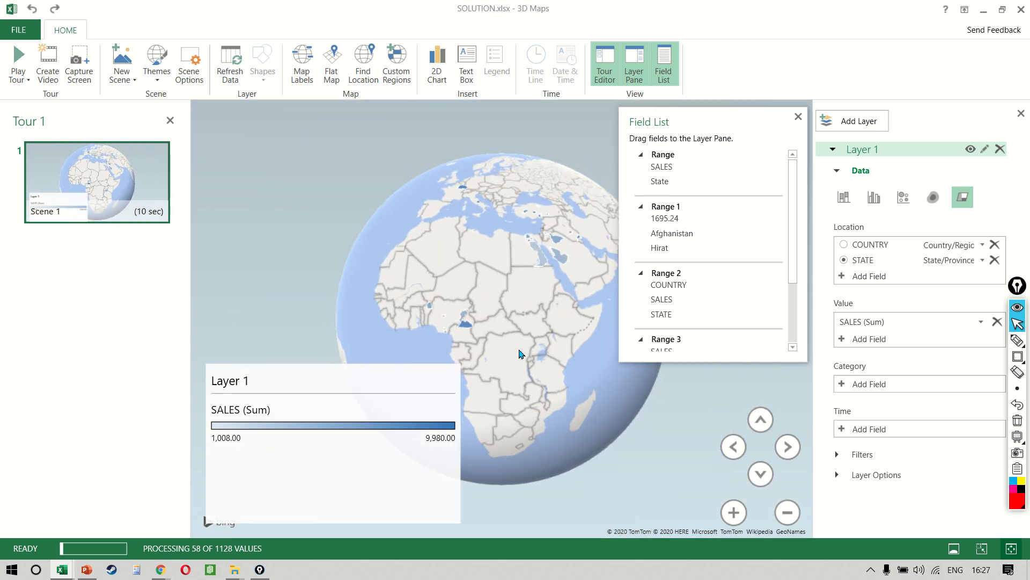
{"action": "left_click_drag", "start_coordinate": [521, 354], "coordinate": [787, 408]}
{"action": "left_click_drag", "start_coordinate": [469, 287], "coordinate": [614, 229]}
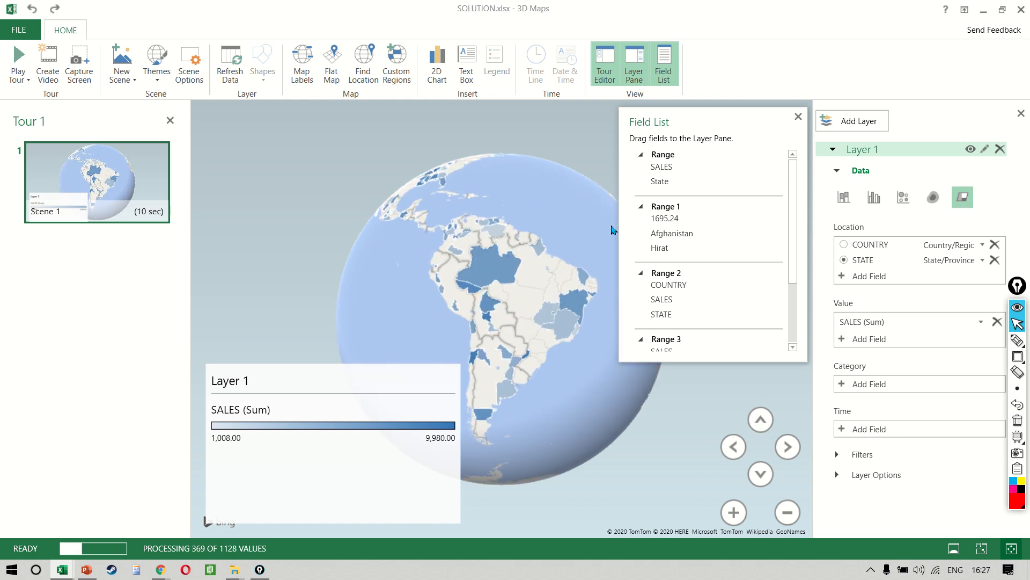
{"action": "left_click_drag", "start_coordinate": [583, 276], "coordinate": [617, 396]}
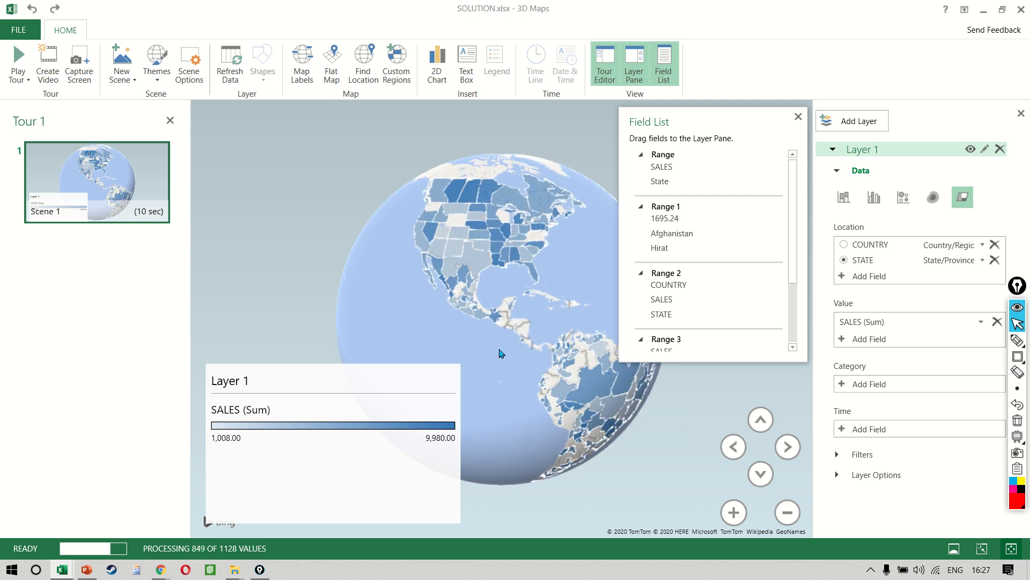
Find India and Brooklyn on the 3D map with Find Location, moving the dialog clear of the globe.
{"action": "key", "text": "ctrl+f"}
{"action": "type", "text": "india"}
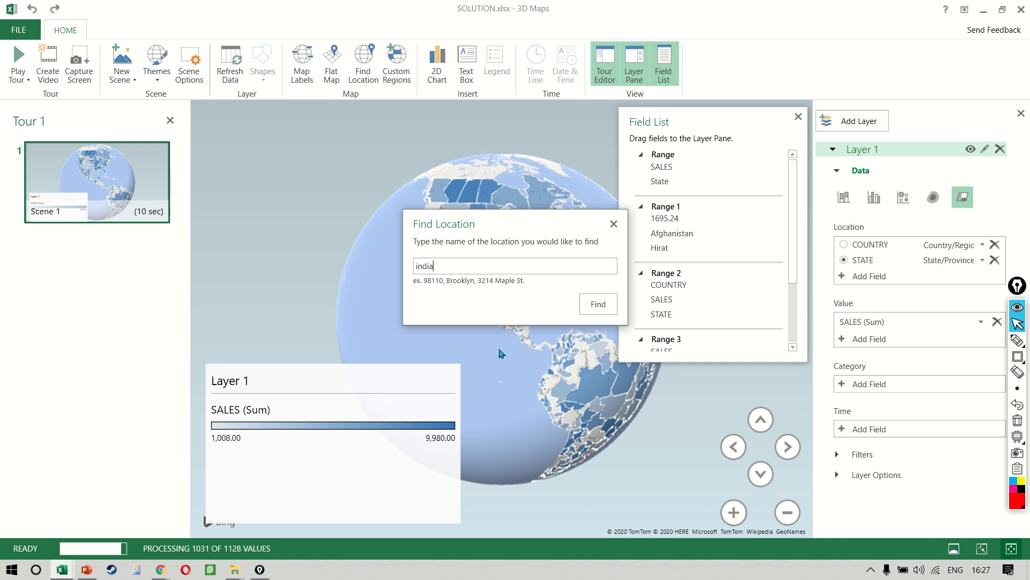
{"action": "key", "text": "Return"}
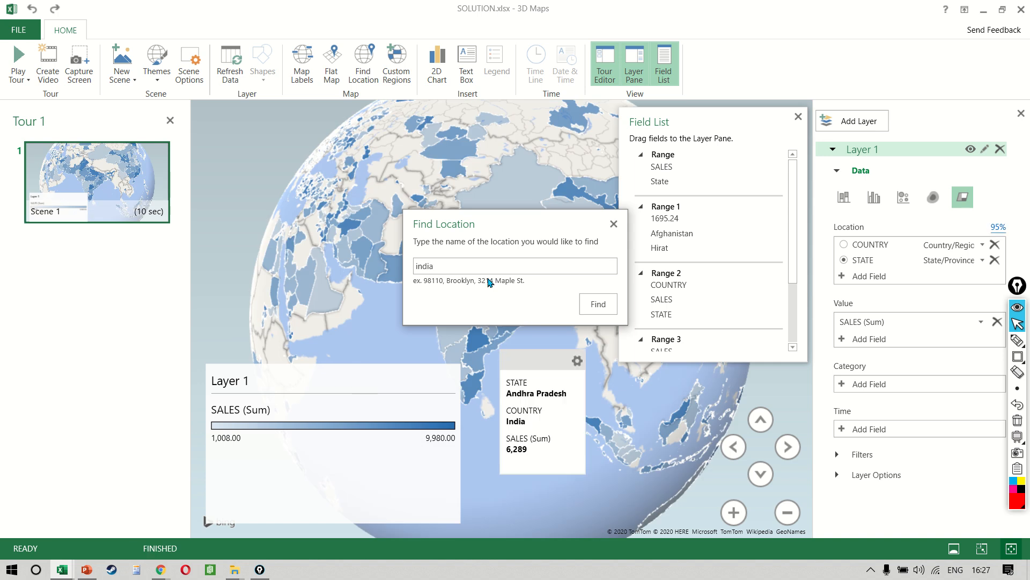
{"action": "left_click_drag", "start_coordinate": [487, 230], "coordinate": [633, 159]}
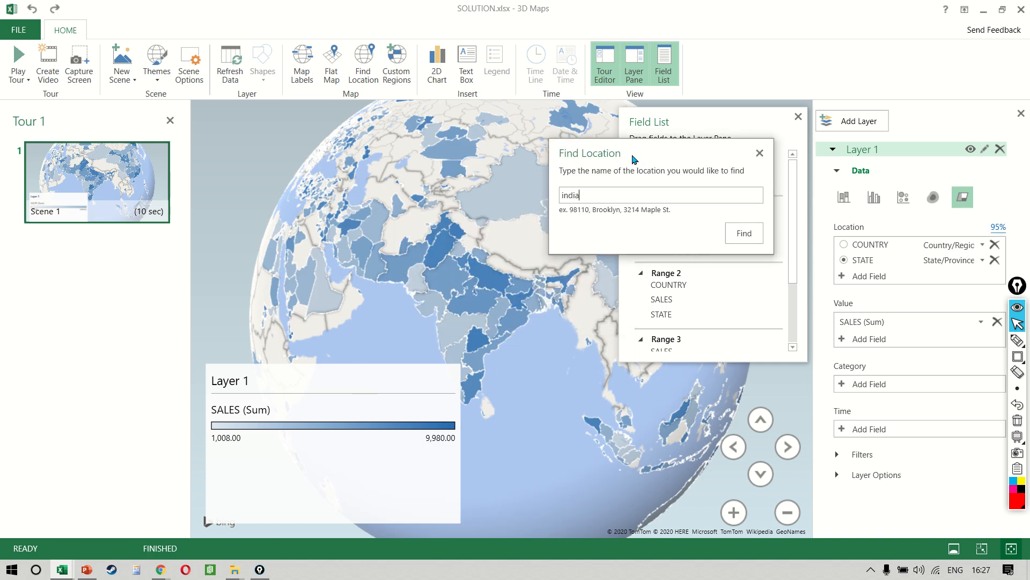
{"action": "double_click", "coordinate": [626, 192]}
{"action": "type", "text": "b"}
{"action": "type", "text": "rooklyn"}
{"action": "key", "text": "Return"}
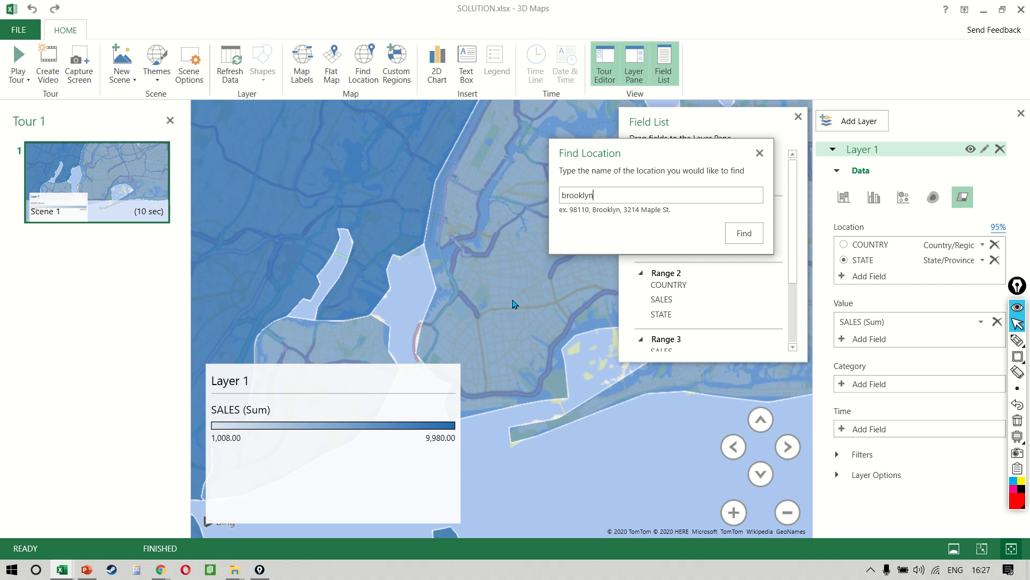
Examine the New York area's sales shading from street level out to the whole eastern United States.
{"action": "mouse_move", "coordinate": [466, 230]}
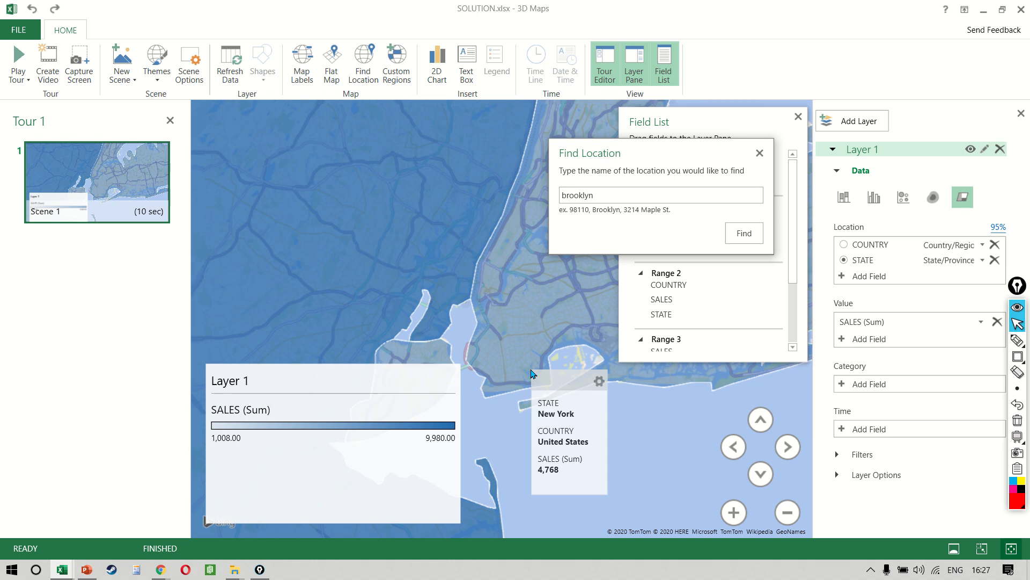
{"action": "scroll", "coordinate": [531, 370], "scroll_direction": "up", "scroll_amount": 3}
{"action": "scroll", "coordinate": [530, 367], "scroll_direction": "up", "scroll_amount": 2}
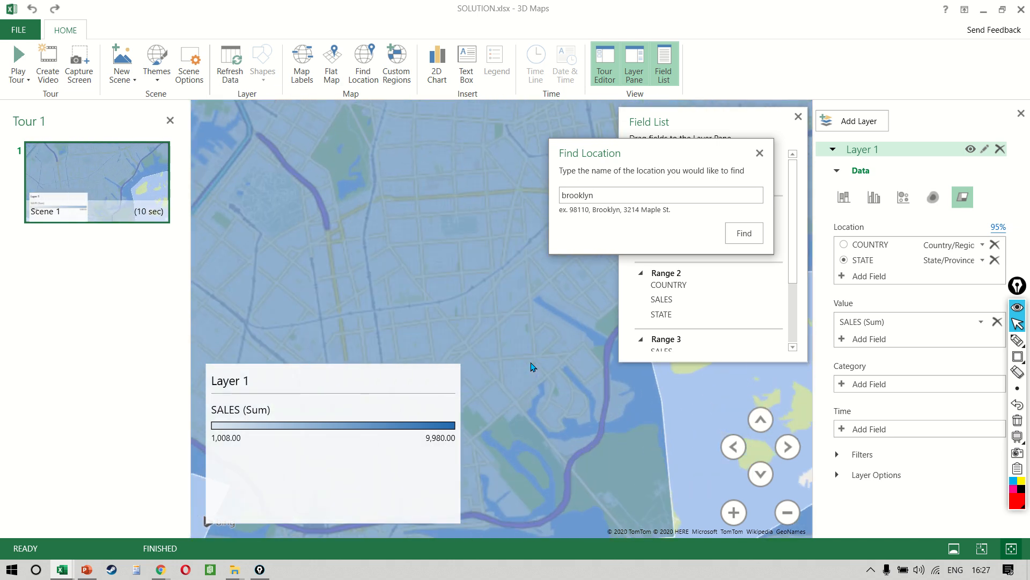
{"action": "scroll", "coordinate": [411, 222], "scroll_direction": "up", "scroll_amount": 3}
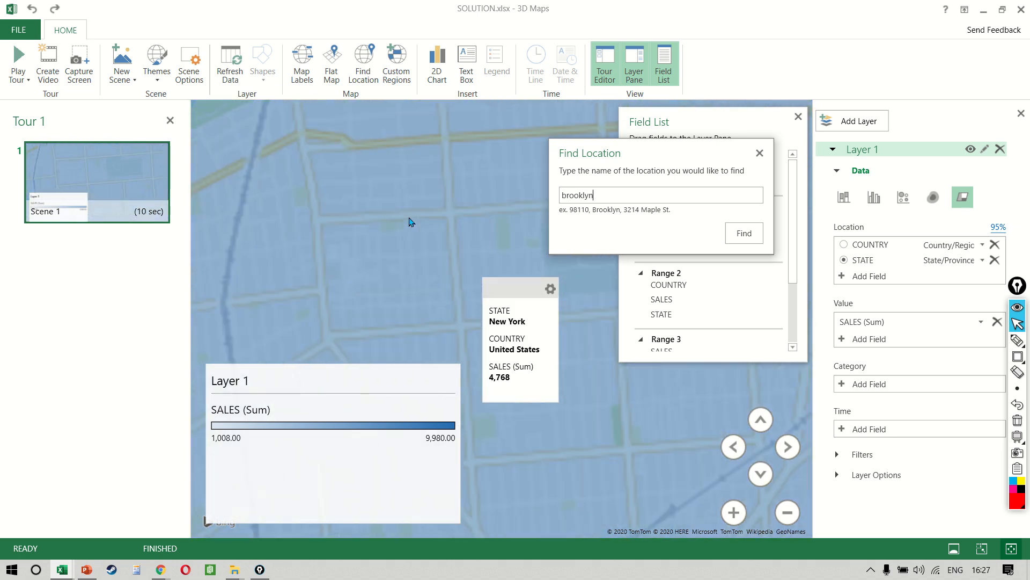
{"action": "scroll", "coordinate": [451, 282], "scroll_direction": "down", "scroll_amount": 5}
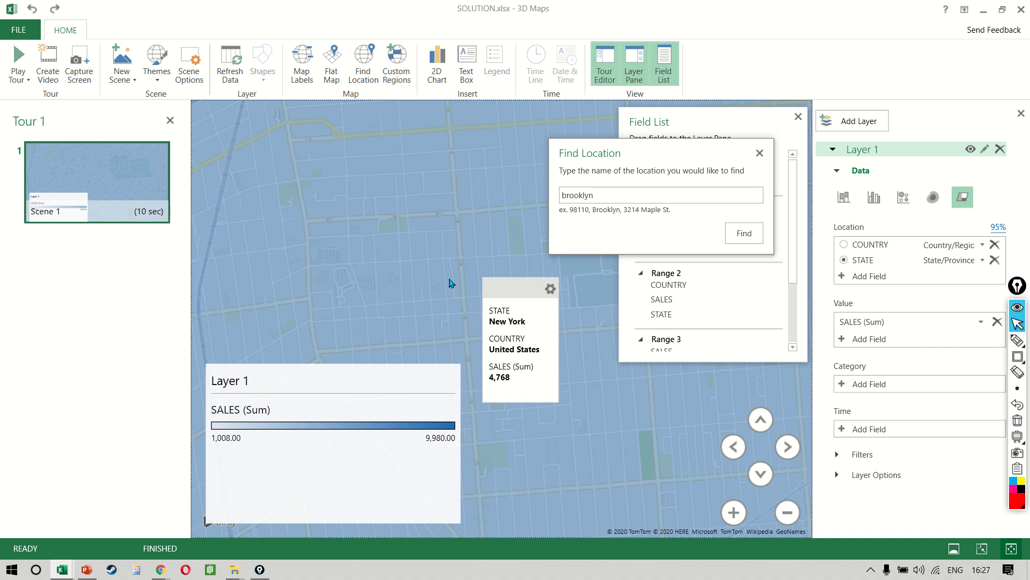
{"action": "scroll", "coordinate": [451, 283], "scroll_direction": "down", "scroll_amount": 3}
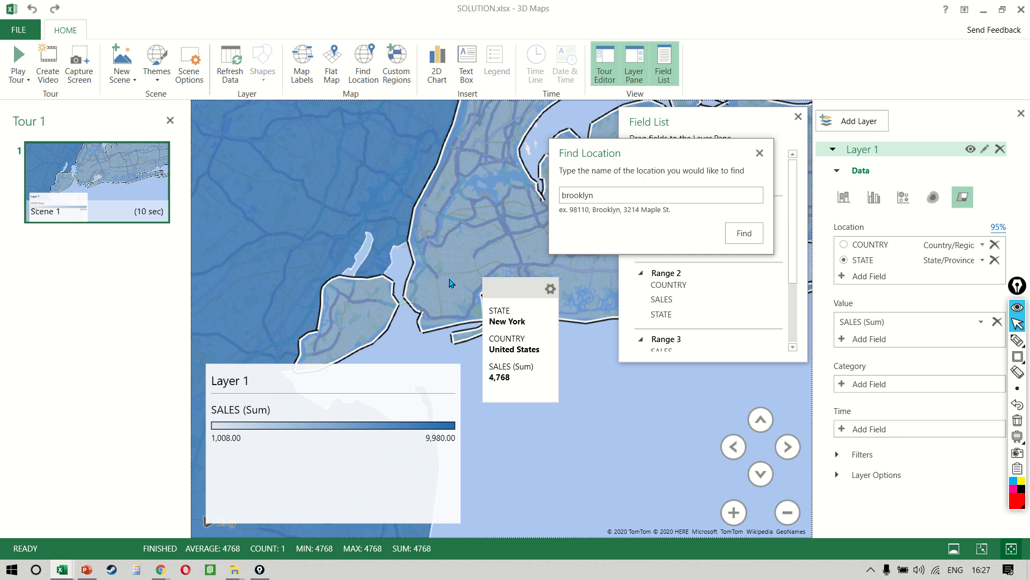
{"action": "scroll", "coordinate": [450, 283], "scroll_direction": "down", "scroll_amount": 4}
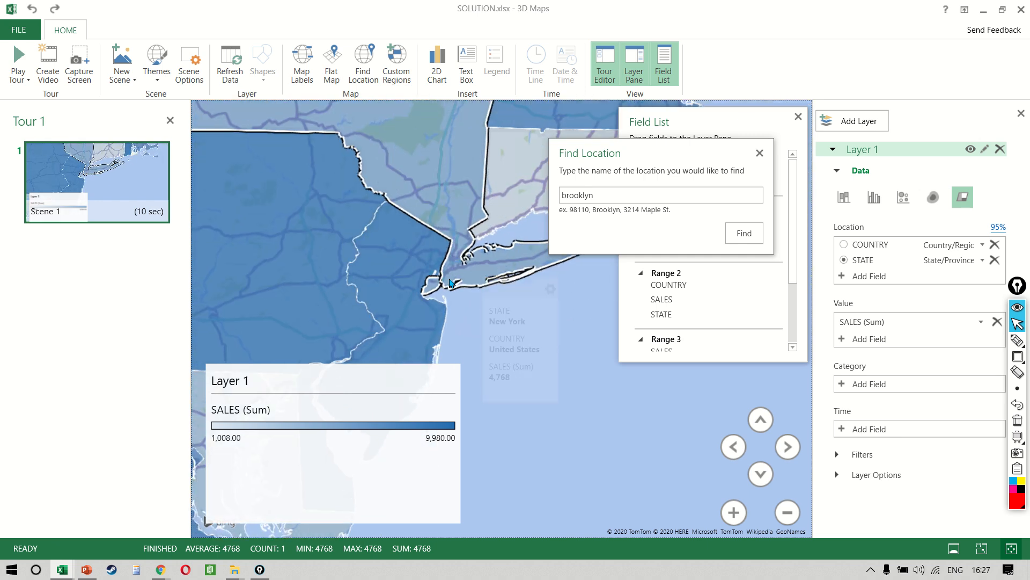
{"action": "scroll", "coordinate": [451, 283], "scroll_direction": "down", "scroll_amount": 5}
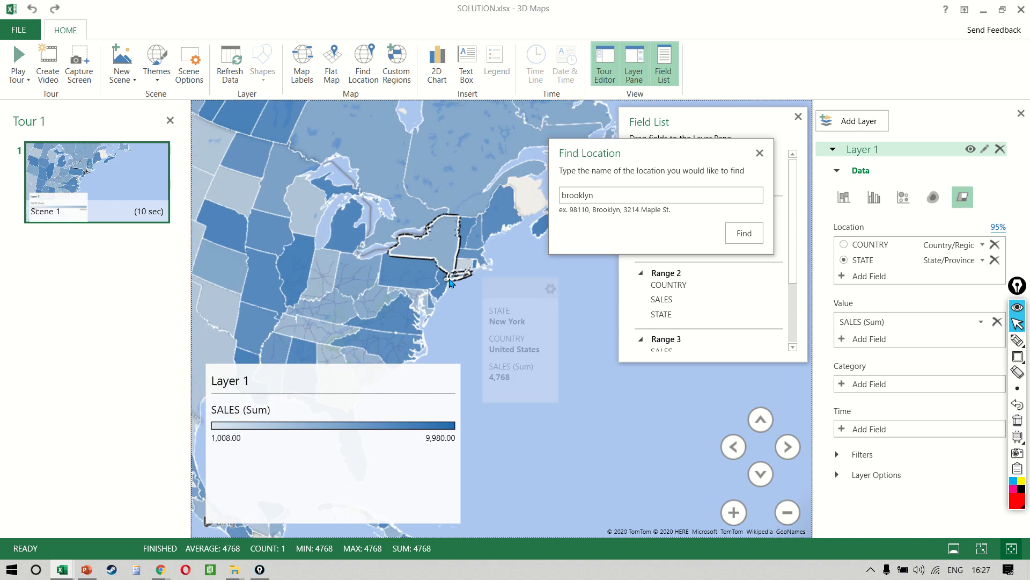
{"action": "scroll", "coordinate": [450, 281], "scroll_direction": "down", "scroll_amount": 3}
Switch back to the SOLUTION workbook in Excel and preview a filled map for the state names in B6:B26.
{"action": "key", "text": "alt+Tab"}
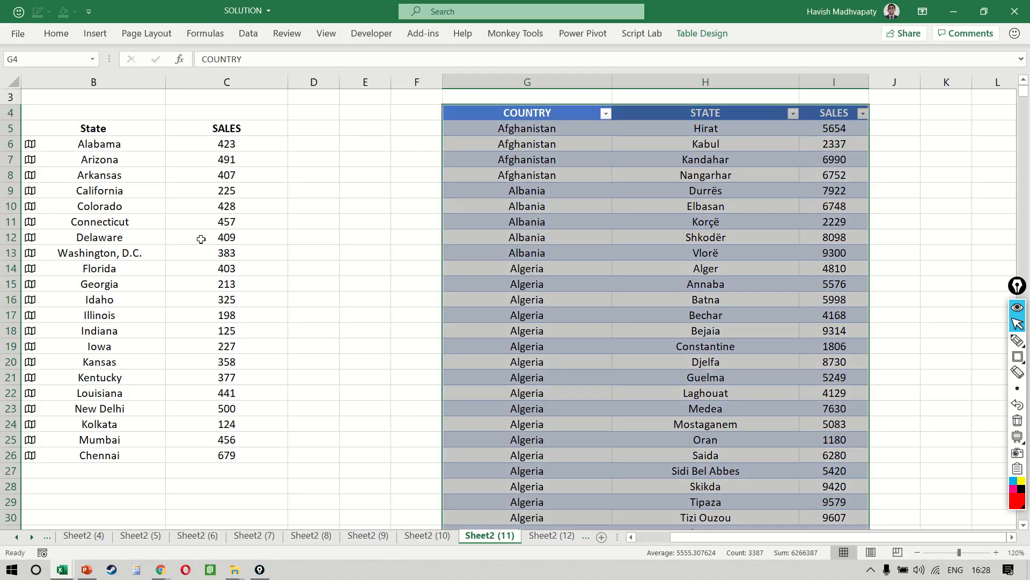
{"action": "left_click", "coordinate": [202, 237]}
{"action": "key", "text": "Left"}
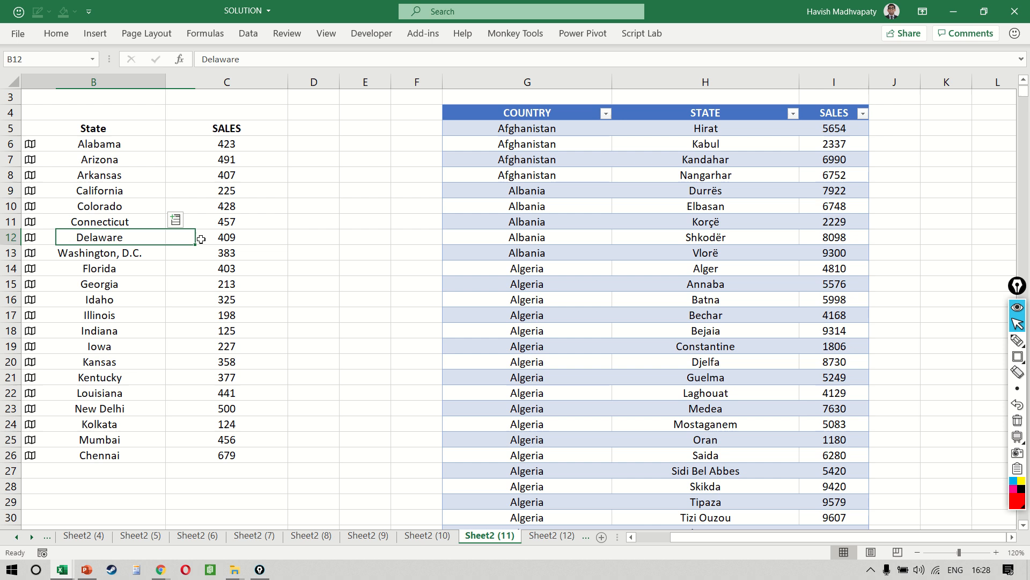
{"action": "key", "text": "Up"}
{"action": "key", "text": "Up"}
{"action": "key", "text": "Up"}
{"action": "key", "text": "Up"}
{"action": "key", "text": "Up"}
{"action": "key", "text": "Up"}
{"action": "key", "text": "Up"}
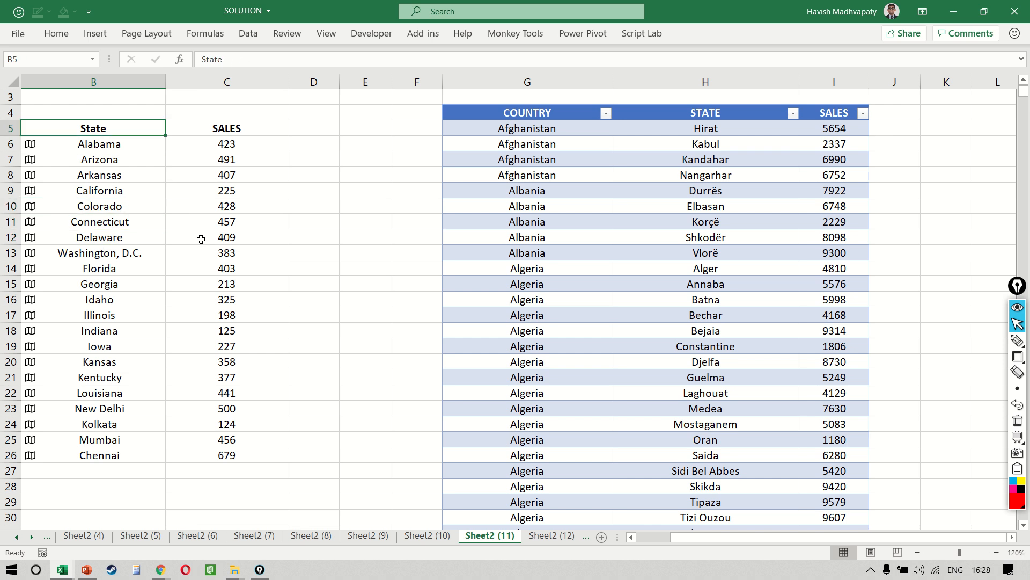
{"action": "key", "text": "Down"}
{"action": "key", "text": "ctrl+shift+Down"}
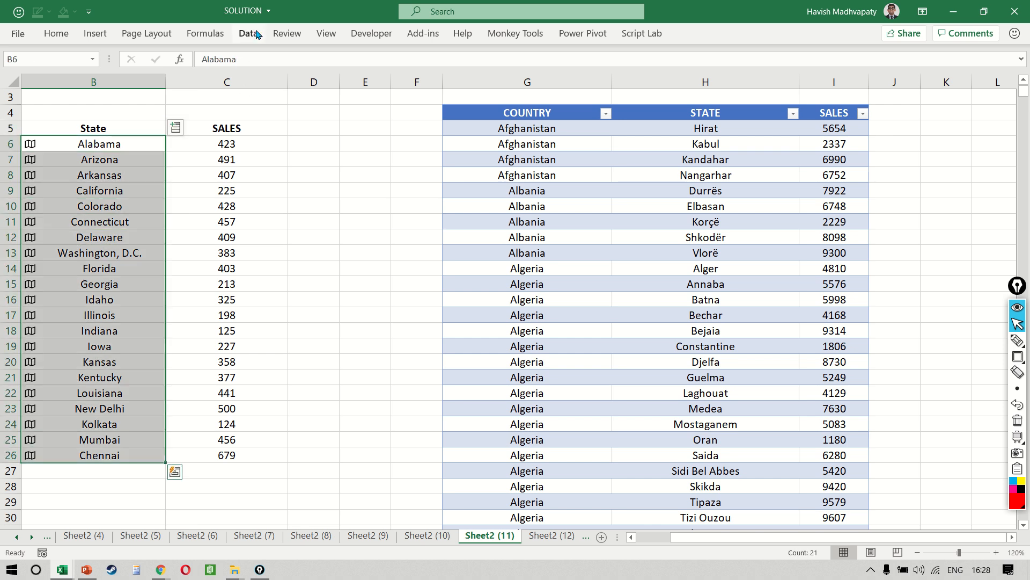
{"action": "left_click", "coordinate": [257, 34]}
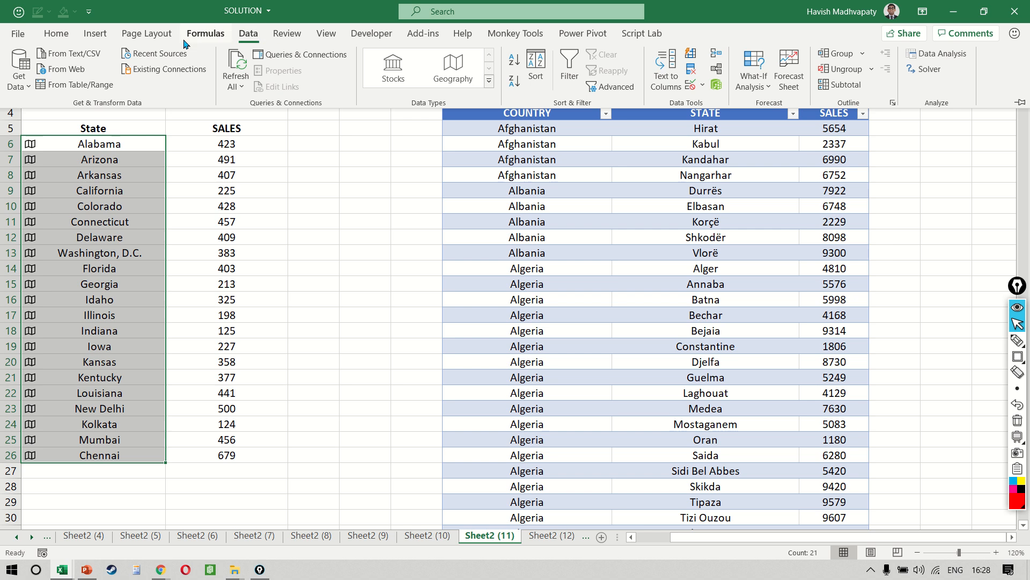
{"action": "left_click", "coordinate": [97, 35]}
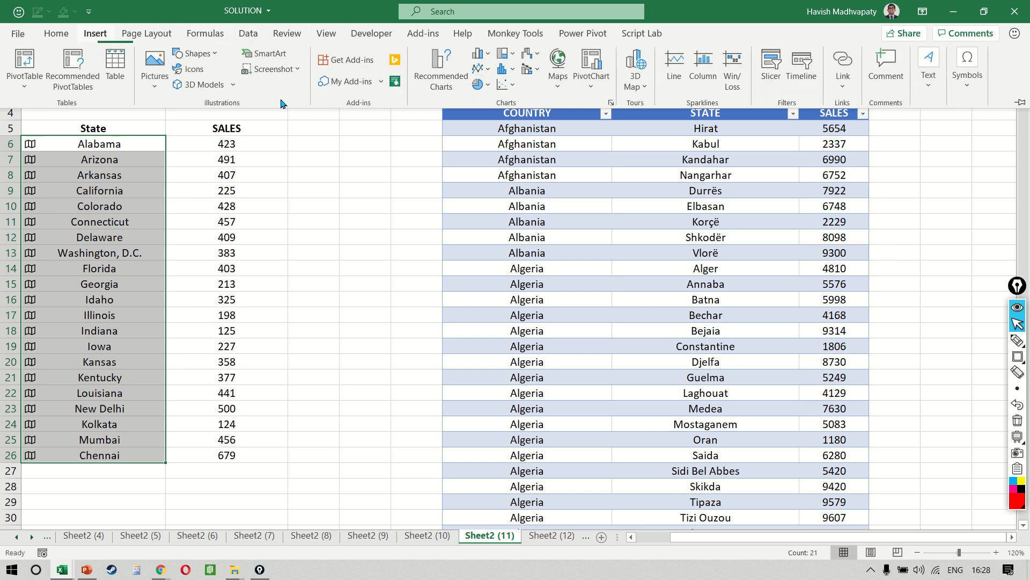
{"action": "left_click", "coordinate": [557, 87]}
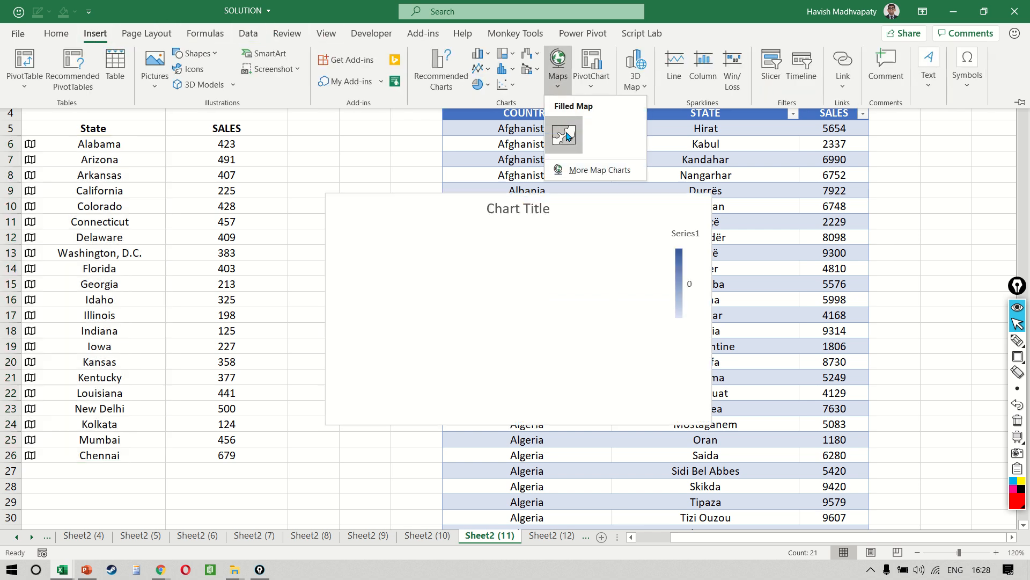
{"action": "left_click", "coordinate": [424, 277]}
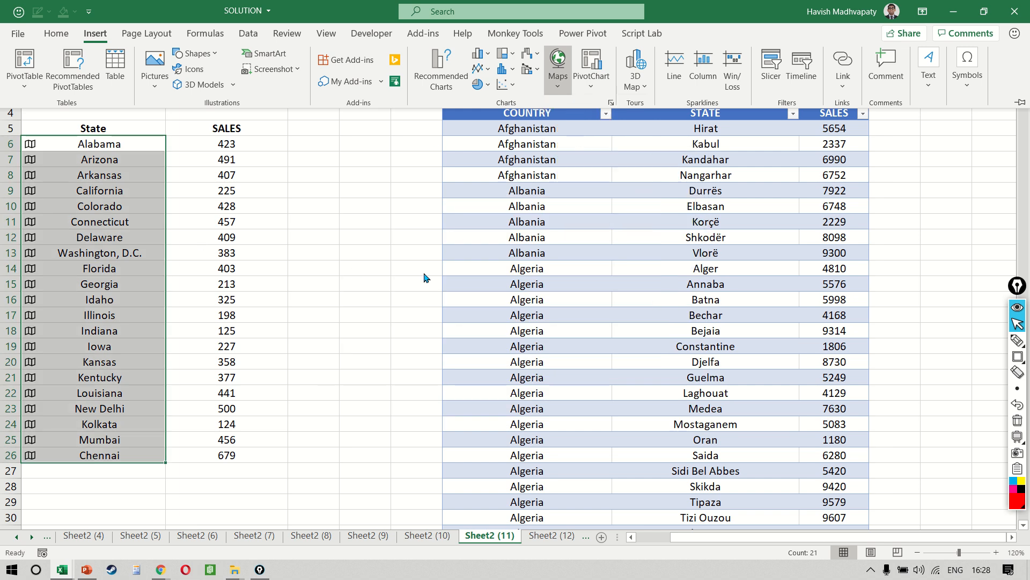
{"action": "left_click", "coordinate": [424, 276]}
{"action": "left_click", "coordinate": [424, 273]}
Enter INDIA in cell A5 beside the State header.
{"action": "key", "text": "Left"}
{"action": "key", "text": "Left"}
{"action": "key", "text": "Left"}
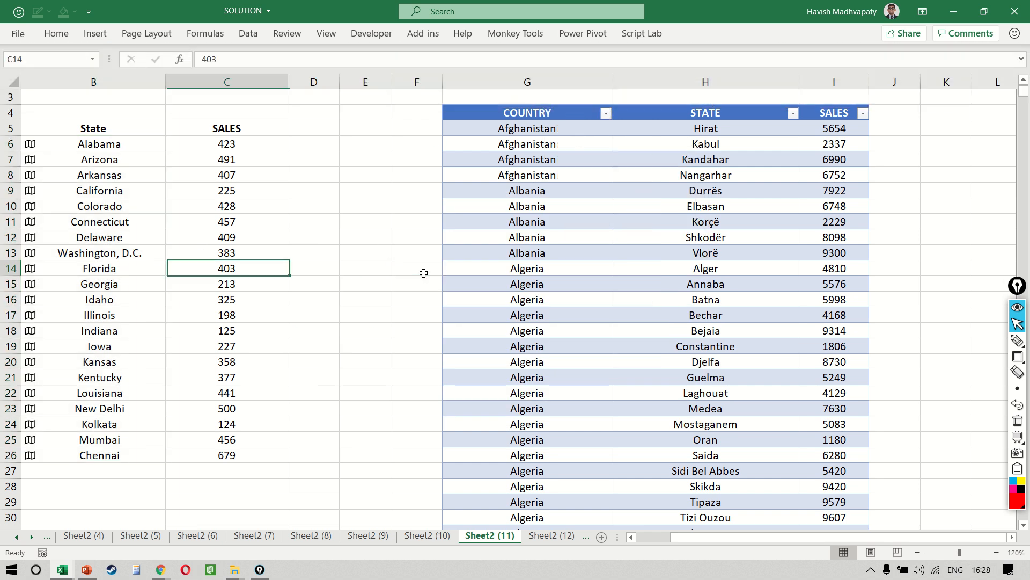
{"action": "key", "text": "Left"}
{"action": "key", "text": "Left"}
{"action": "key", "text": "Up"}
{"action": "key", "text": "Up"}
{"action": "key", "text": "Up"}
{"action": "key", "text": "Up"}
{"action": "key", "text": "Up"}
{"action": "key", "text": "Up"}
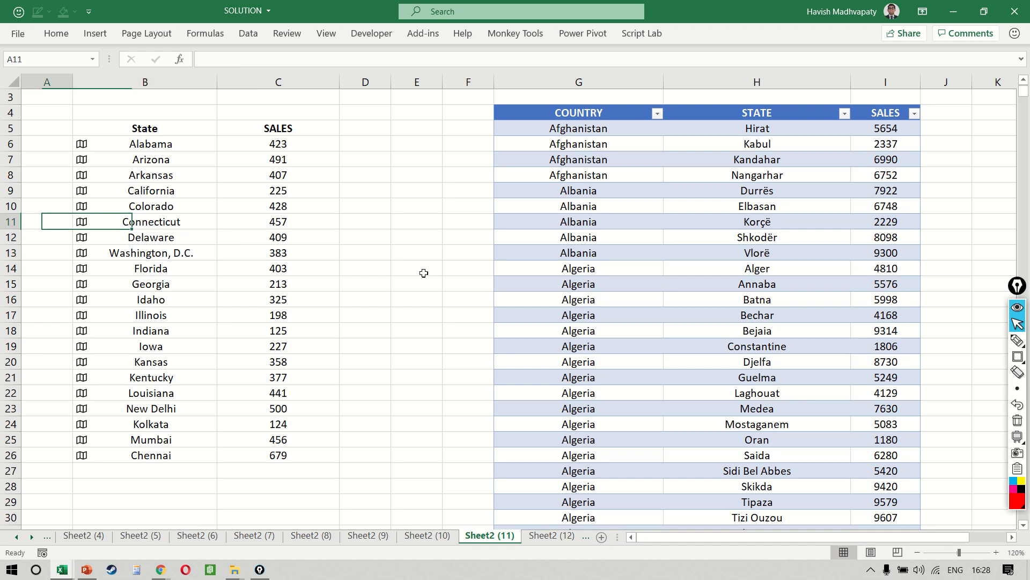
{"action": "key", "text": "Up"}
{"action": "key", "text": "Up"}
{"action": "key", "text": "Up"}
{"action": "key", "text": "Caps_Lock"}
{"action": "type", "text": "INDIA"}
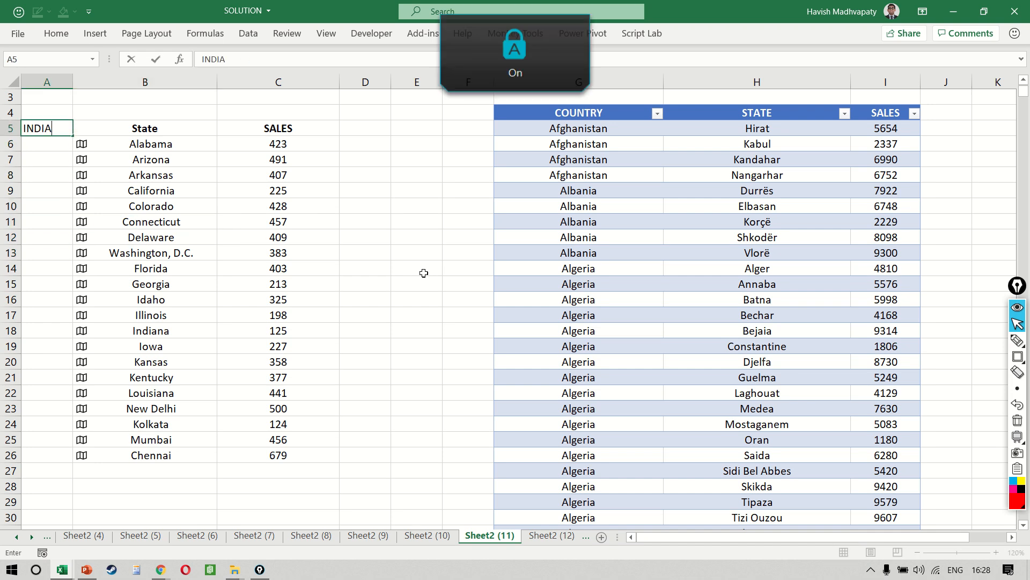
{"action": "key", "text": "Return"}
{"action": "key", "text": "Caps_Lock"}
Move the INDIA entry from A5 to A26 beside Chennai.
{"action": "key", "text": "Up"}
{"action": "key", "text": "ctrl+c"}
{"action": "key", "text": "Down"}
{"action": "key", "text": "Right"}
{"action": "key", "text": "ctrl+Down"}
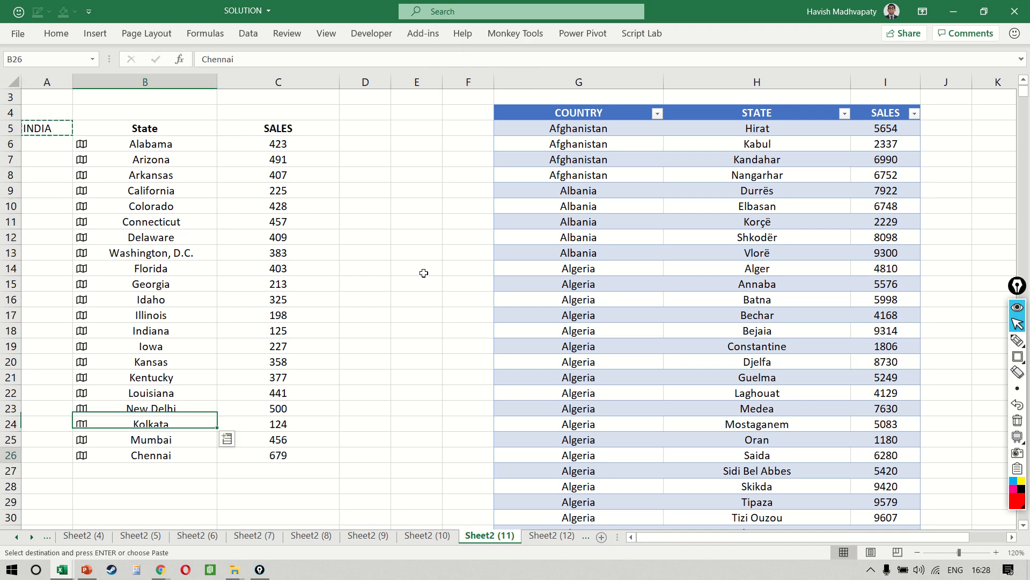
{"action": "key", "text": "Left"}
{"action": "key", "text": "Escape"}
{"action": "key", "text": "ctrl+v"}
Clear A23:A26 and fill all four cells with INDIA as the country for New Delhi through Chennai.
{"action": "key", "text": "shift+Up"}
{"action": "key", "text": "shift+Up"}
{"action": "key", "text": "shift+Up"}
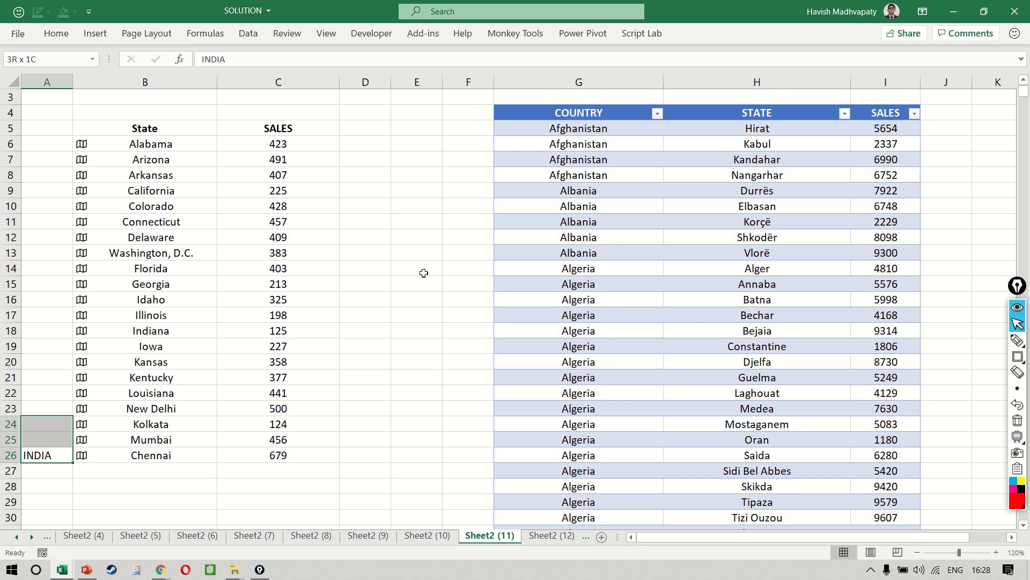
{"action": "key", "text": "Delete"}
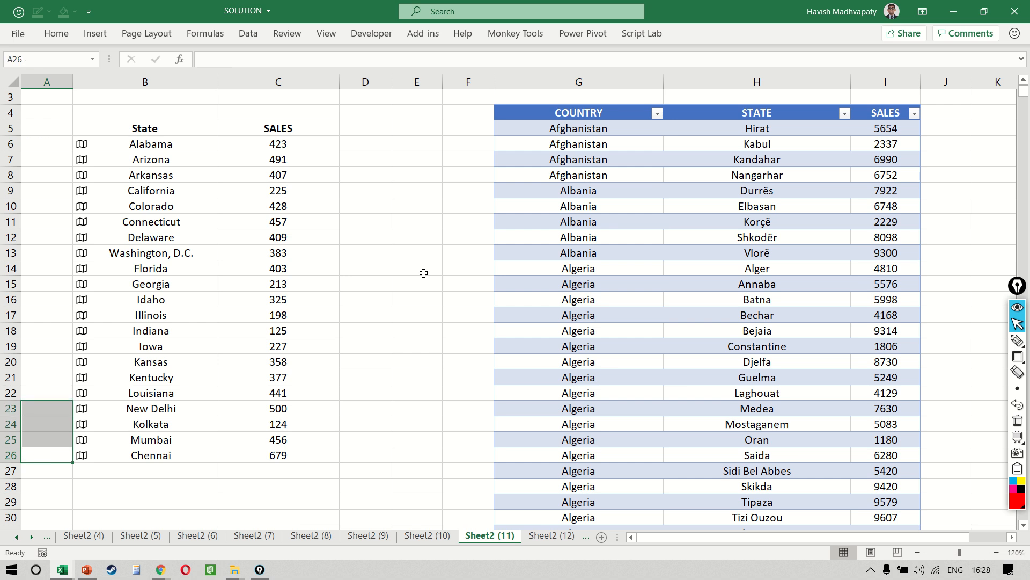
{"action": "type", "text": "INDIA"}
{"action": "key", "text": "Return"}
{"action": "key", "text": "Up"}
{"action": "key", "text": "Down"}
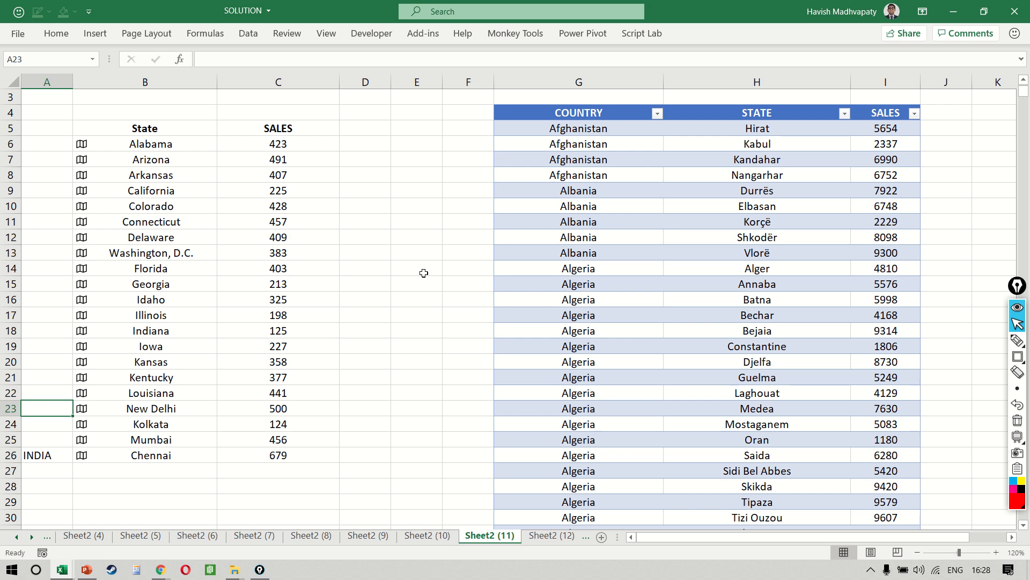
{"action": "key", "text": "shift+Down"}
{"action": "key", "text": "shift+Down"}
{"action": "key", "text": "shift+Down"}
{"action": "type", "text": "IN"}
{"action": "key", "text": "ctrl+Return"}
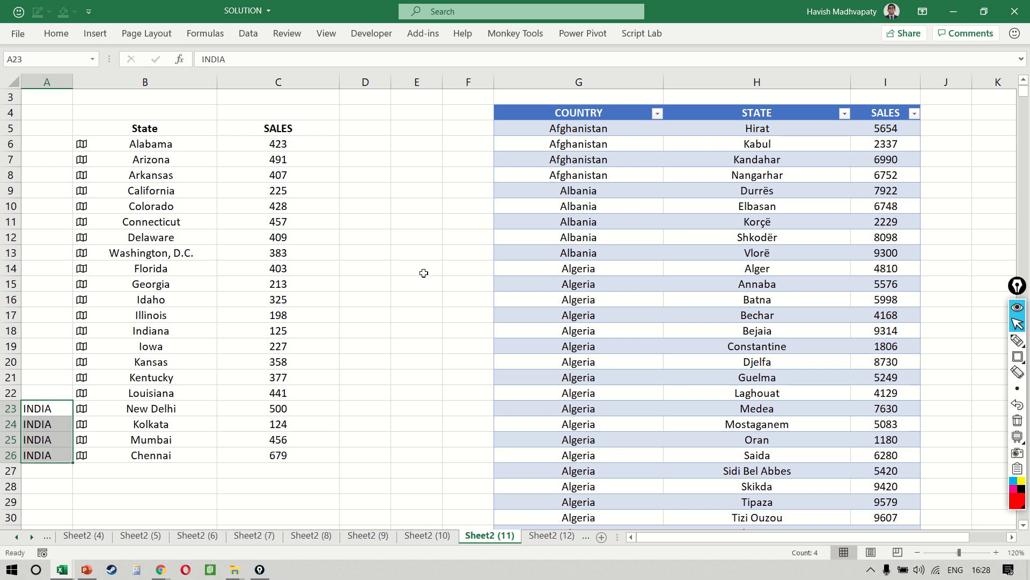
Fill A6:A22 with UNITED STATES as the country for Alabama through Louisiana.
{"action": "key", "text": "Up"}
{"action": "key", "text": "shift+Up"}
{"action": "key", "text": "shift+Up"}
{"action": "key", "text": "shift+Up"}
{"action": "key", "text": "shift+Up"}
{"action": "key", "text": "shift+Up"}
{"action": "key", "text": "shift+Up"}
{"action": "key", "text": "shift+Up"}
{"action": "key", "text": "shift+Up"}
{"action": "key", "text": "shift+Up"}
{"action": "key", "text": "shift+Up"}
{"action": "key", "text": "shift+Up"}
{"action": "key", "text": "shift+Up"}
{"action": "key", "text": "shift+Up"}
{"action": "key", "text": "shift+Up"}
{"action": "key", "text": "shift+Up"}
{"action": "key", "text": "shift+Up"}
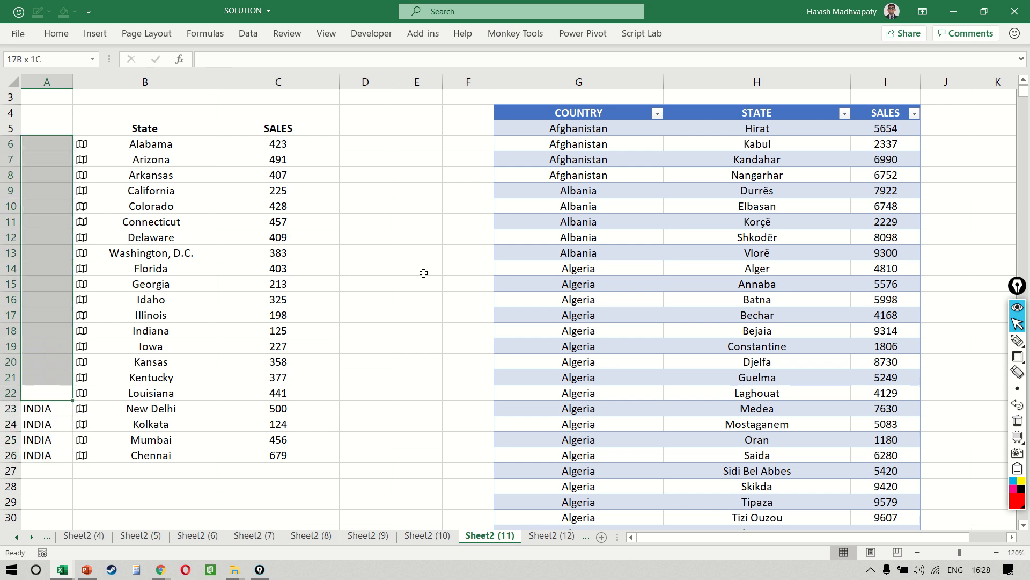
{"action": "type", "text": "UNITED STATE"}
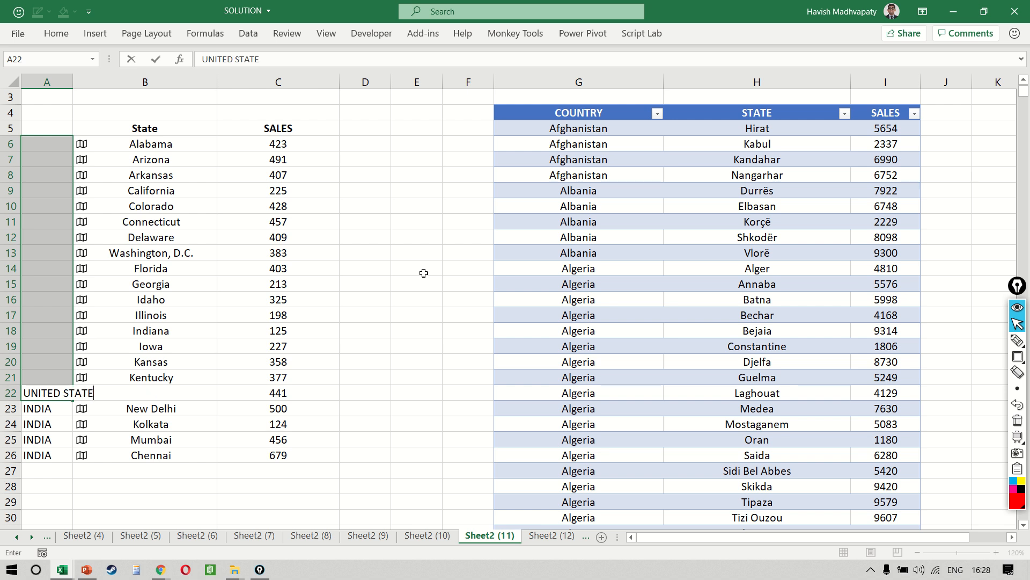
{"action": "key", "text": "ctrl+Return"}
Enter INDIA in cell A5 above the country entries.
{"action": "key", "text": "Up"}
{"action": "key", "text": "Up"}
{"action": "key", "text": "ctrl+Up"}
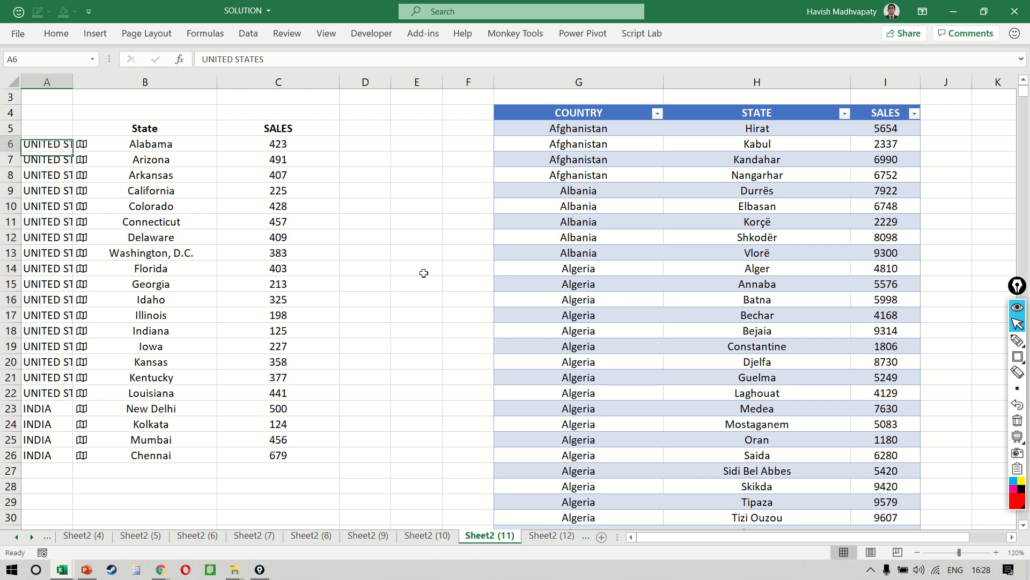
{"action": "key", "text": "Up"}
{"action": "type", "text": "INDIA"}
{"action": "key", "text": "Return"}
Insert a filled map chart from the country, state and sales data in A5:C26 and enlarge it.
{"action": "key", "text": "Up"}
{"action": "key", "text": "ctrl+shift+Down"}
{"action": "key", "text": "ctrl+shift+Right"}
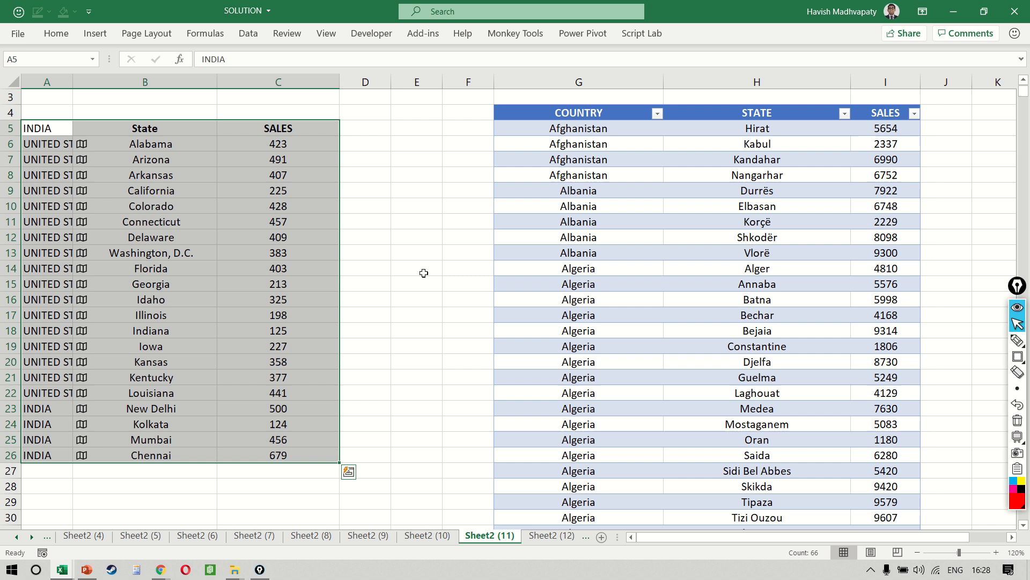
{"action": "key", "text": "alt+n"}
{"action": "key", "text": "r"}
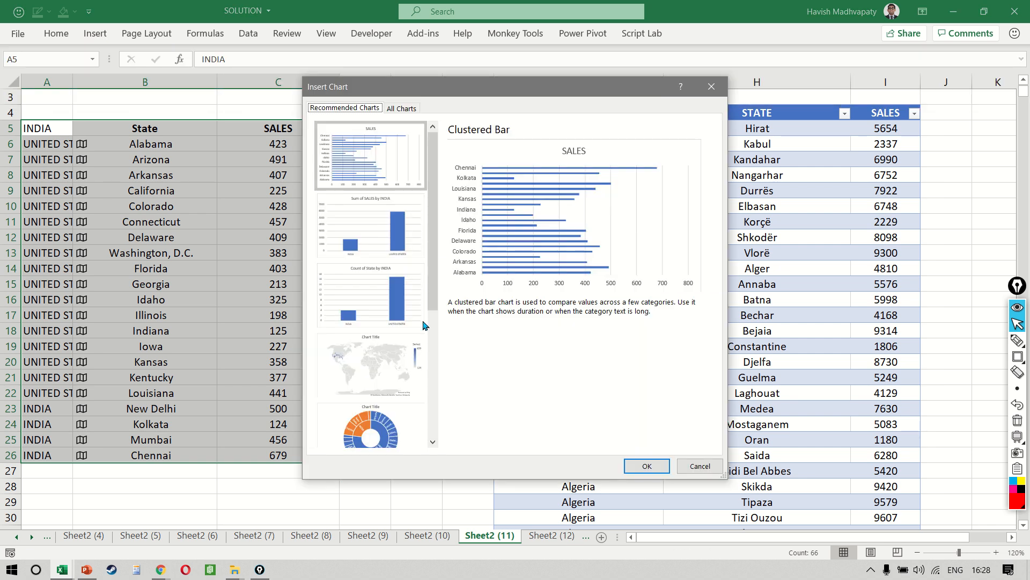
{"action": "left_click", "coordinate": [410, 109]}
{"action": "left_click", "coordinate": [364, 251]}
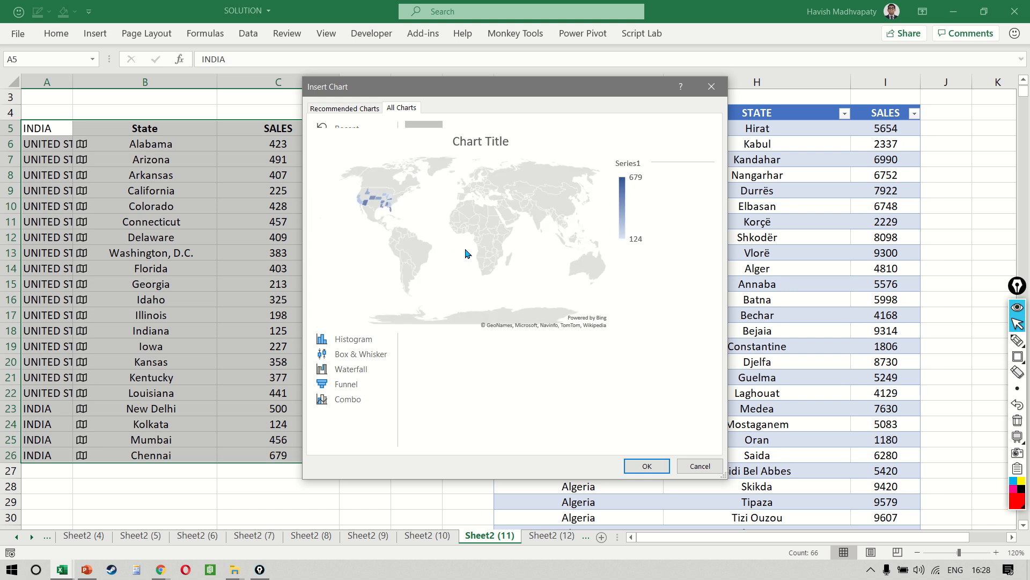
{"action": "left_click", "coordinate": [646, 466]}
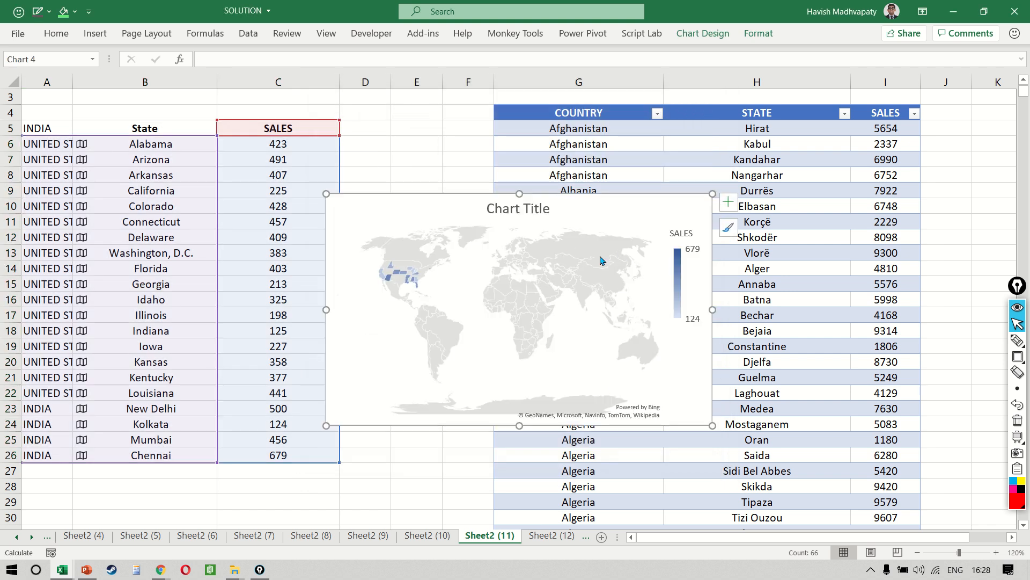
{"action": "left_click_drag", "start_coordinate": [712, 191], "coordinate": [805, 148]}
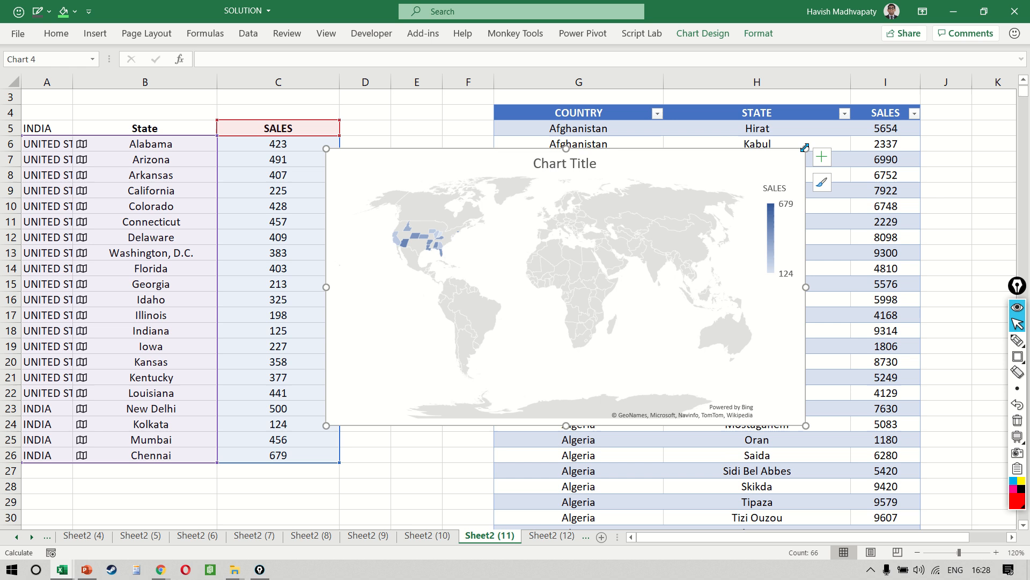
Inspect the India and United States areas of the filled map, and delete the chart from the sheet.
{"action": "mouse_move", "coordinate": [656, 268]}
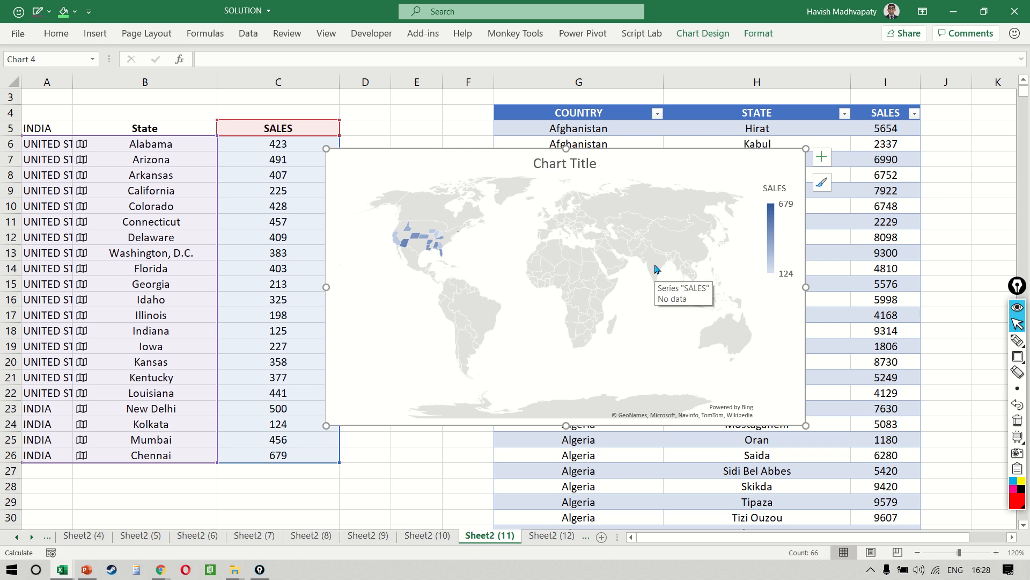
{"action": "scroll", "coordinate": [655, 268], "scroll_direction": "up", "scroll_amount": 4, "text": "ctrl"}
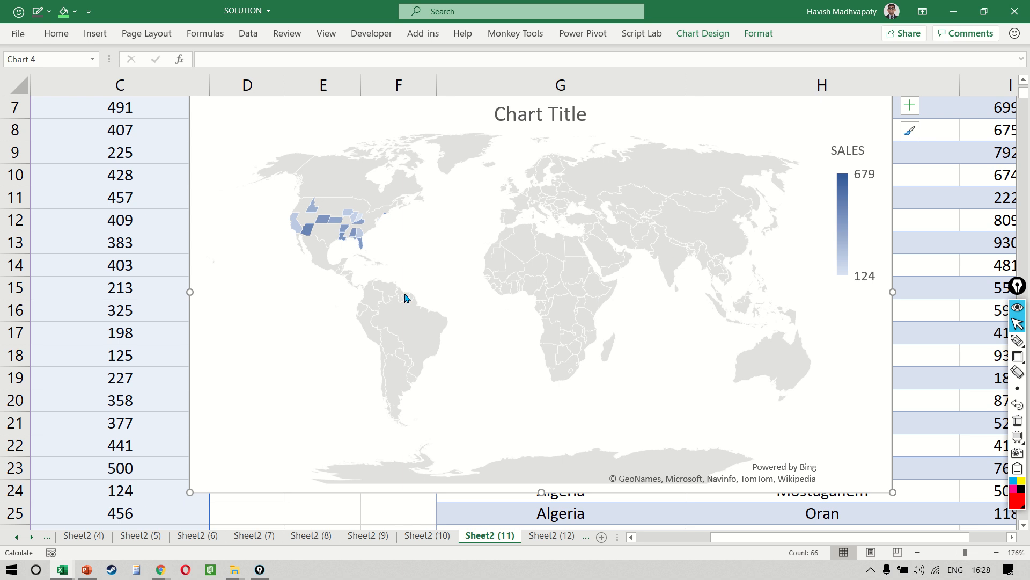
{"action": "scroll", "coordinate": [405, 297], "scroll_direction": "down", "scroll_amount": 5, "text": "ctrl"}
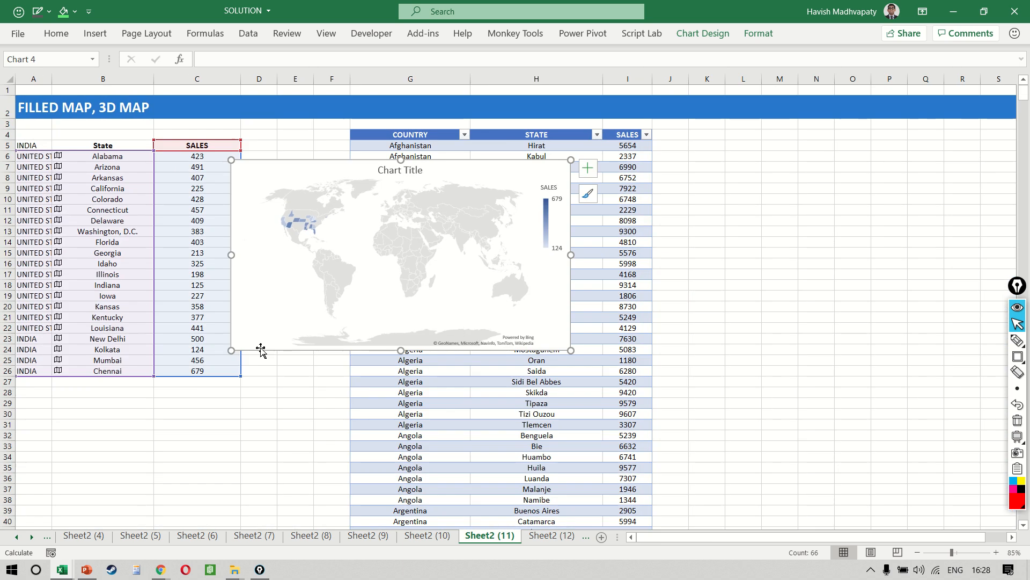
{"action": "key", "text": "Delete"}
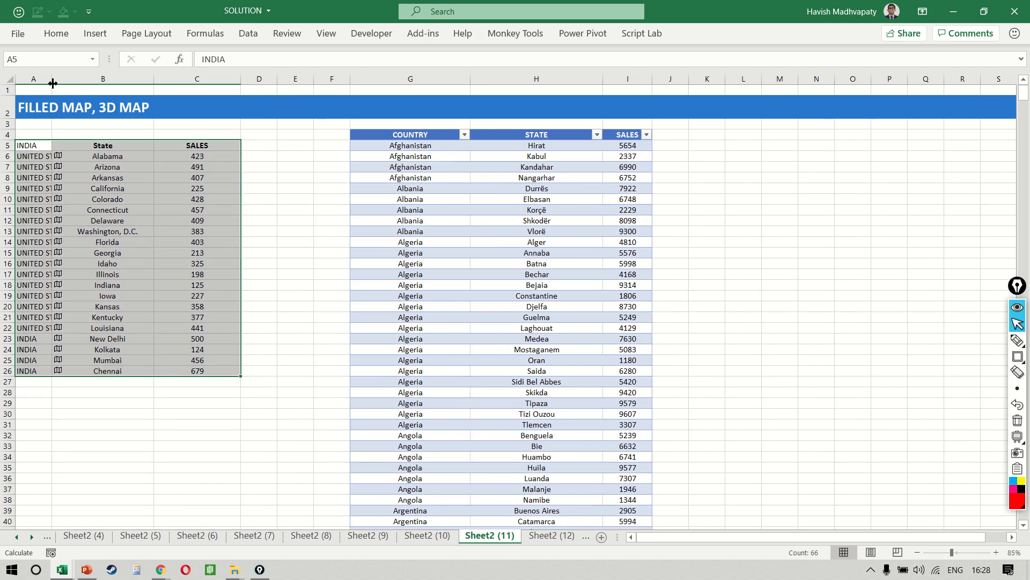
{"action": "left_click", "coordinate": [46, 179]}
{"action": "key", "text": "Up"}
{"action": "key", "text": "Up"}
{"action": "key", "text": "Up"}
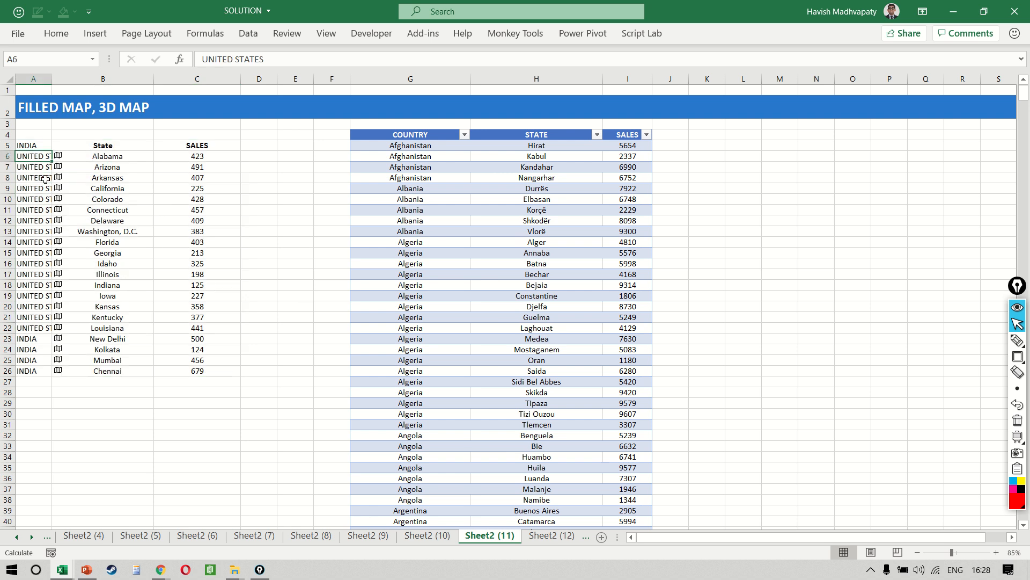
{"action": "key", "text": "alt+h"}
{"action": "key", "text": "o"}
{"action": "key", "text": "w"}
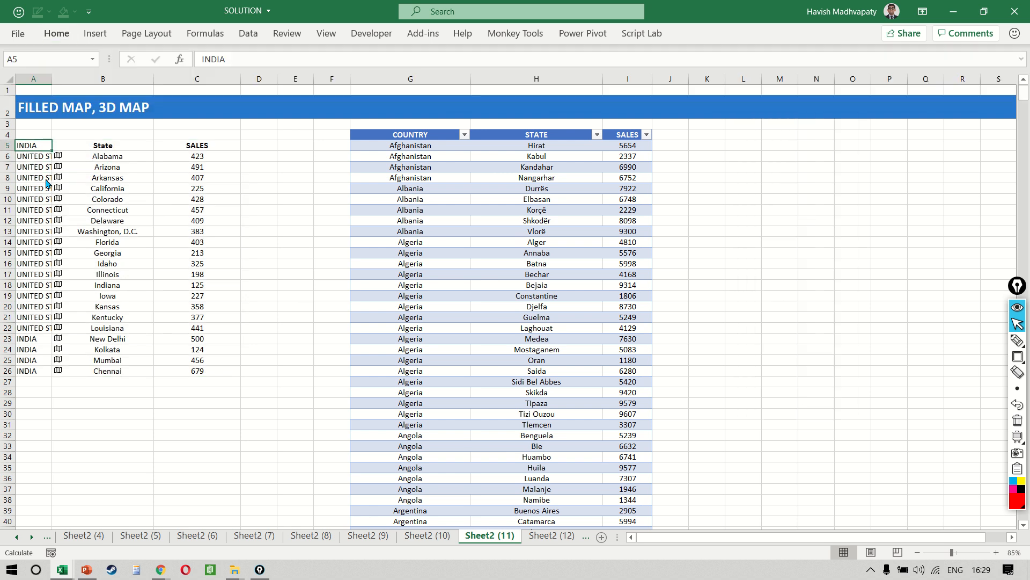
{"action": "key", "text": "Return"}
{"action": "left_click", "coordinate": [97, 34]}
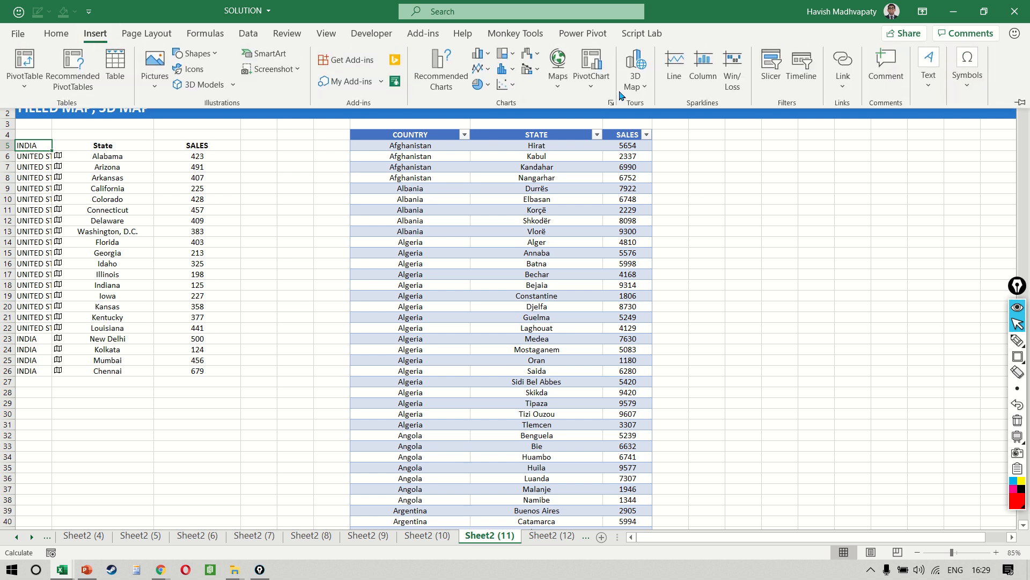
{"action": "left_click", "coordinate": [638, 86]}
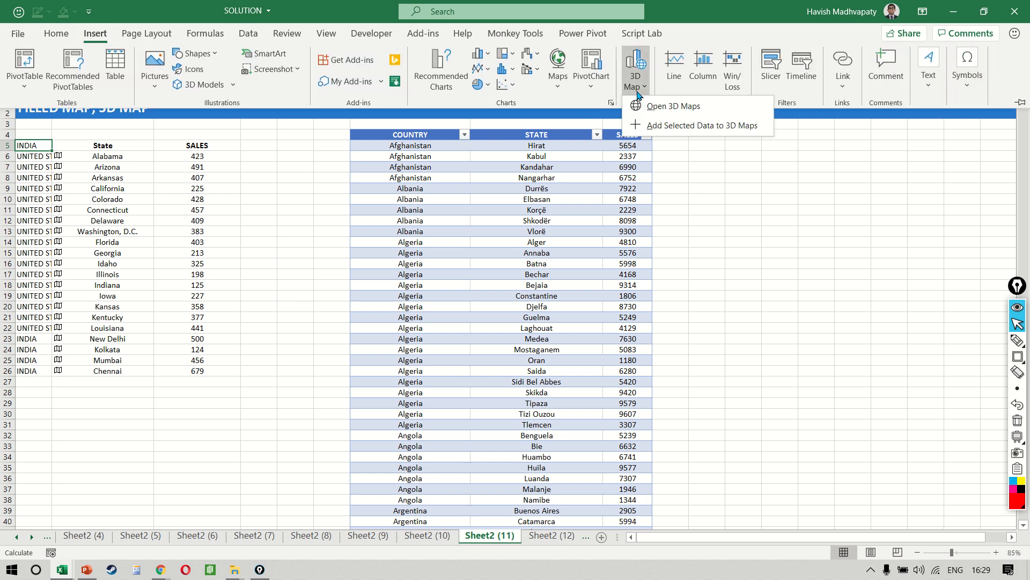
{"action": "left_click", "coordinate": [555, 90]}
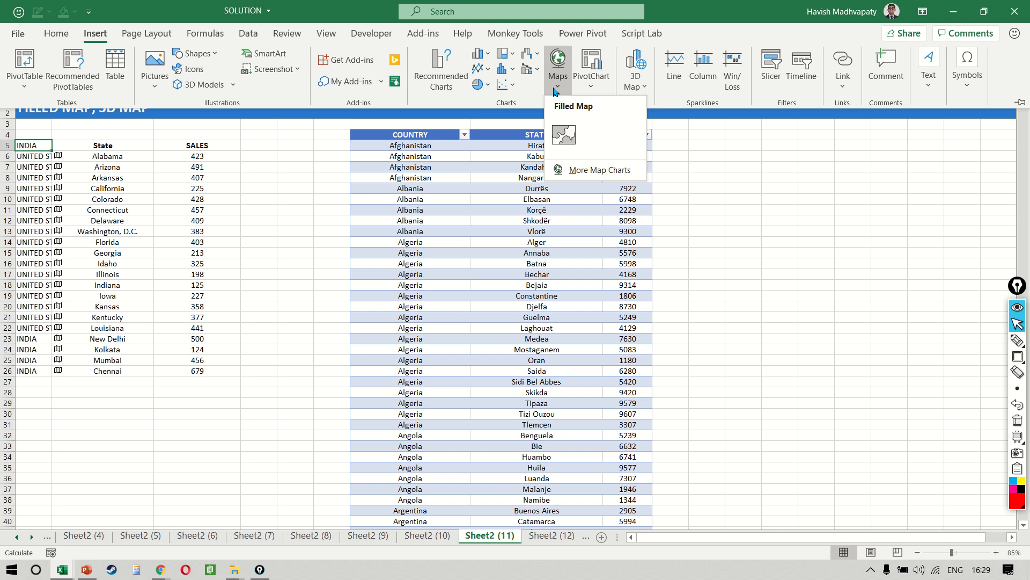
{"action": "left_click", "coordinate": [639, 89]}
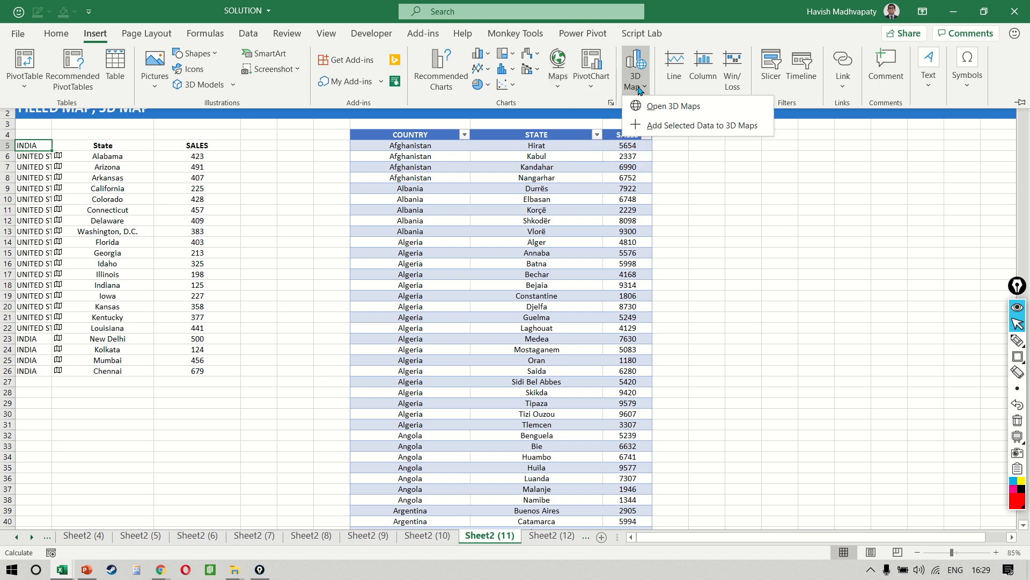